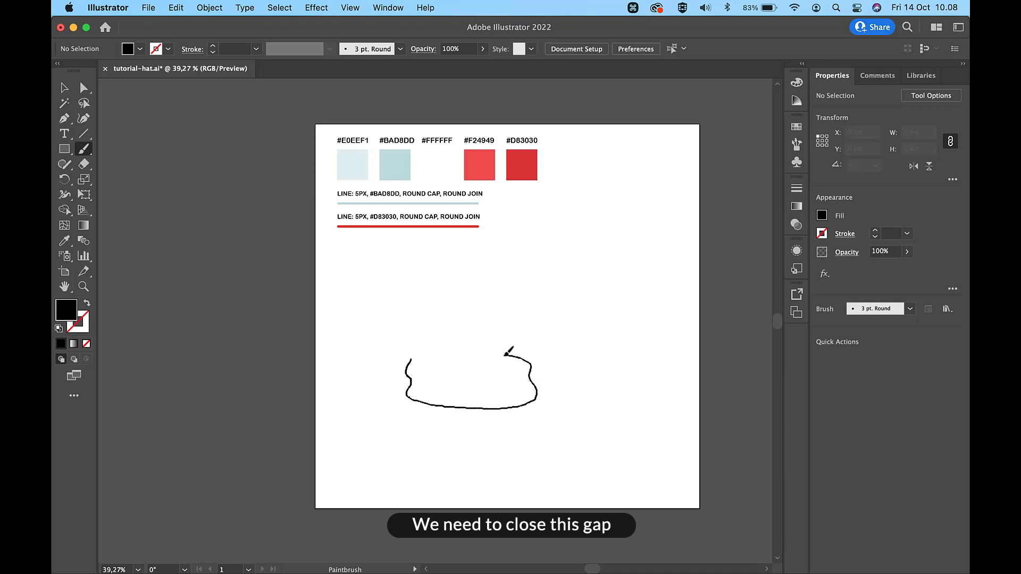
Finish painting the hat brim's outline, about 339 by 143 px, and join its two end points.
{"action": "left_click_drag", "start_coordinate": [423, 356], "coordinate": [418, 356]}
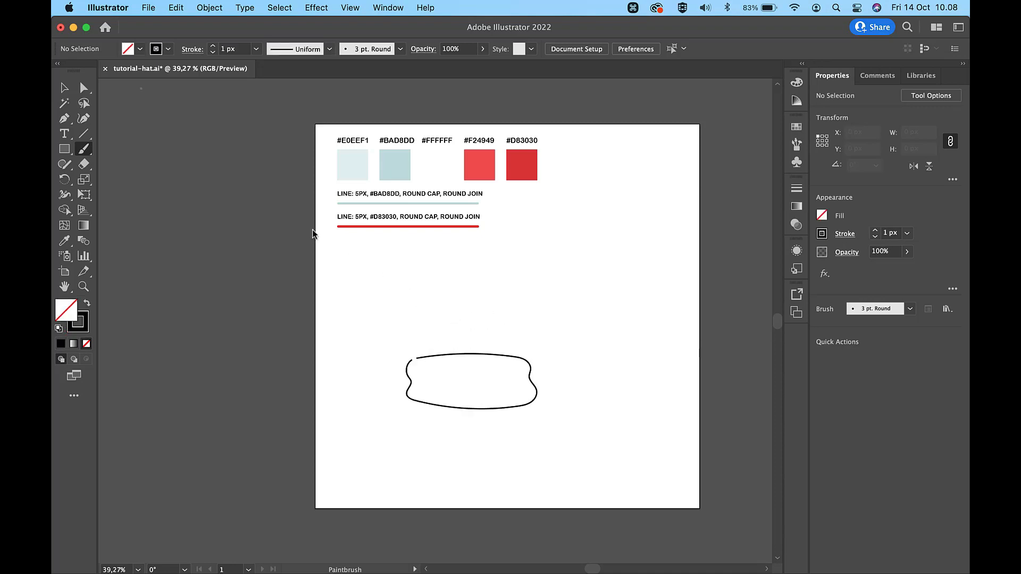
{"action": "key", "text": "a"}
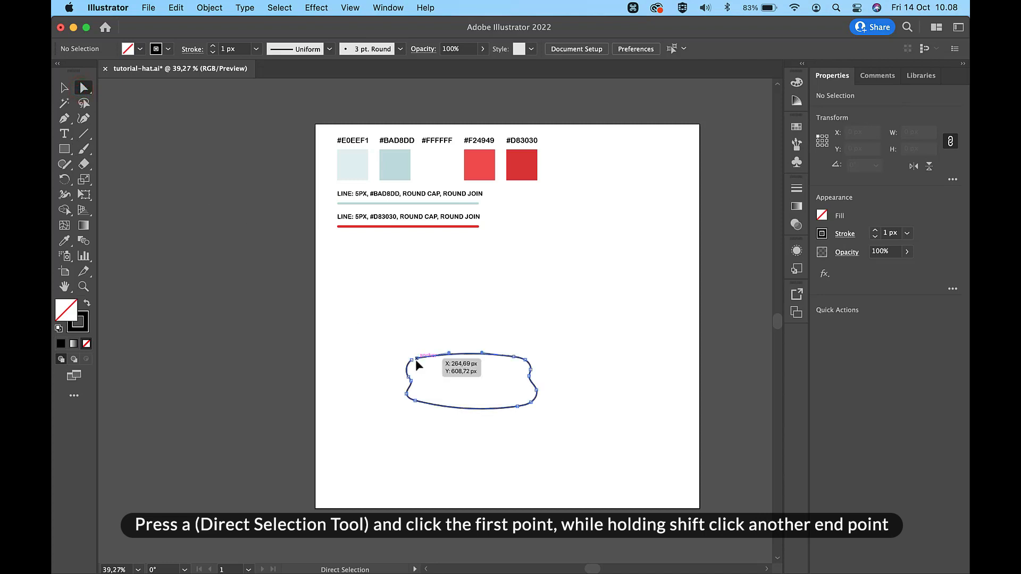
{"action": "left_click", "coordinate": [413, 360]}
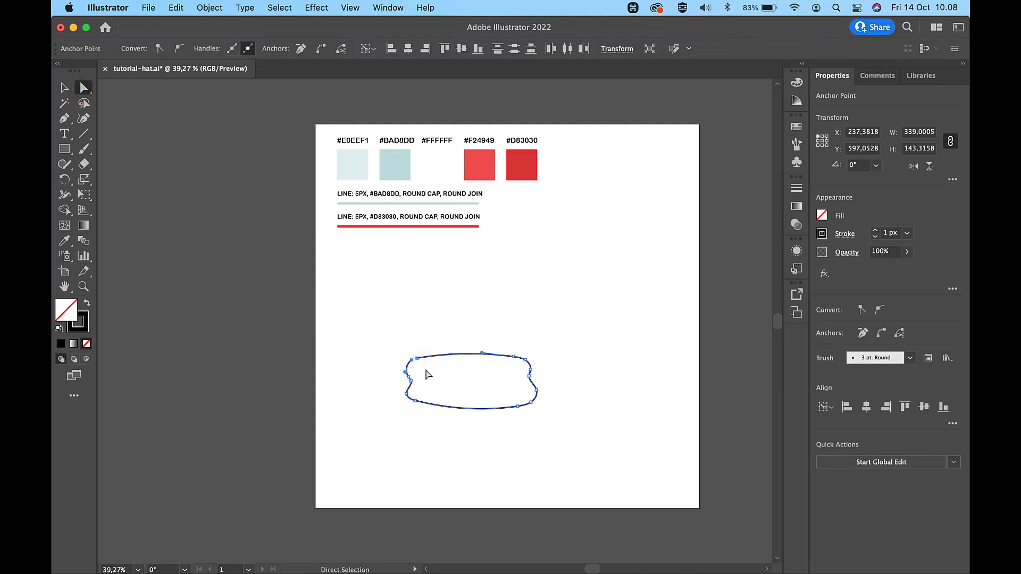
{"action": "key", "text": "super+j"}
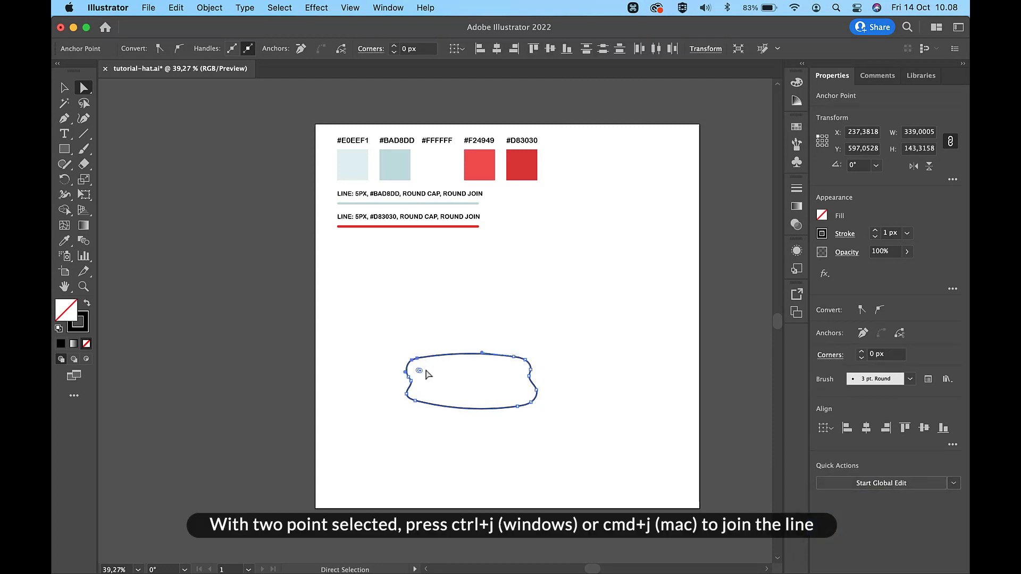
Fill the brim with the #E0EEF1 sample colour and move it down and right to the artboard's lower centre.
{"action": "key", "text": "i"}
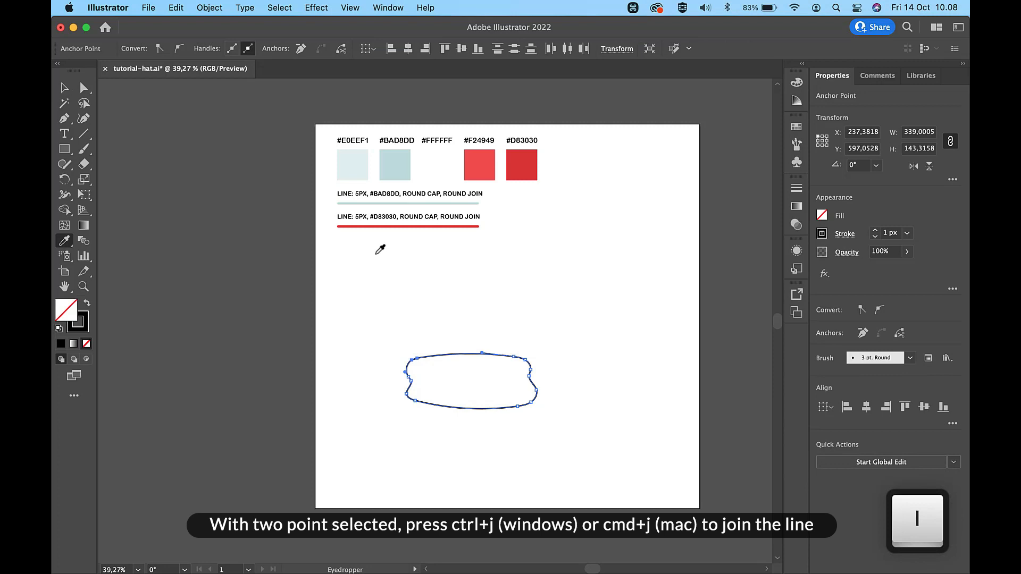
{"action": "left_click", "coordinate": [353, 162]}
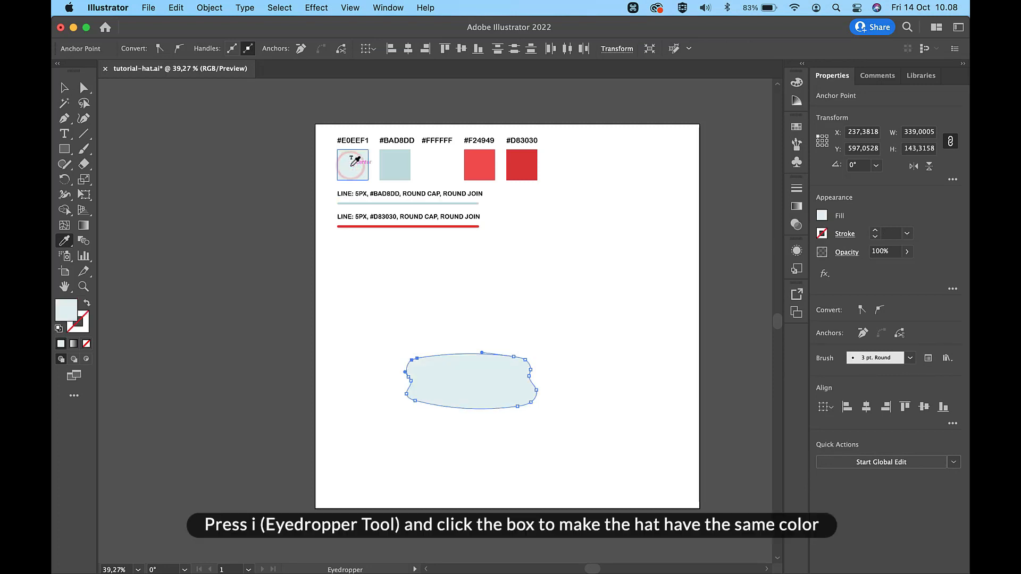
{"action": "key", "text": "v"}
{"action": "left_click", "coordinate": [591, 276]}
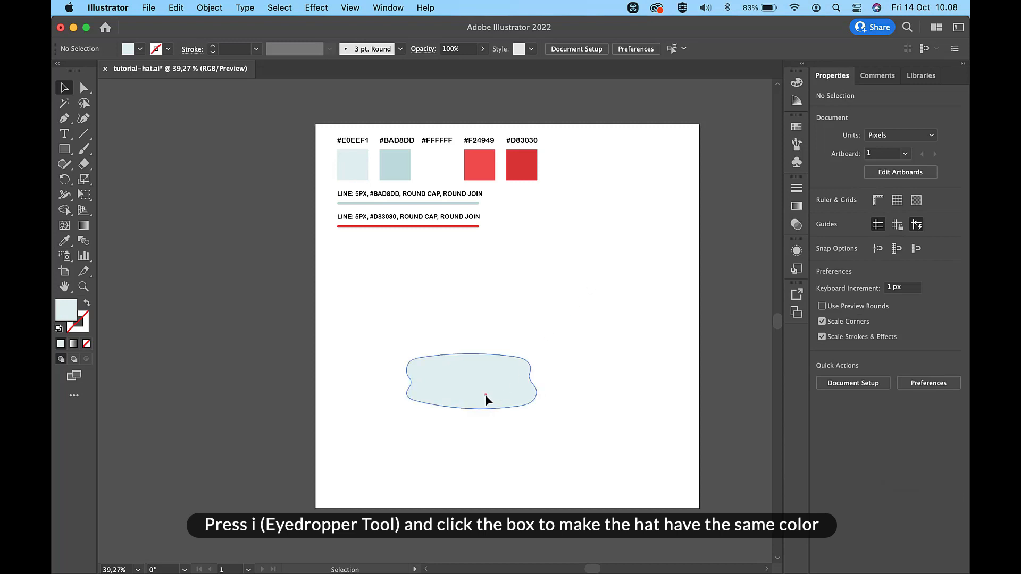
{"action": "left_click_drag", "start_coordinate": [485, 395], "coordinate": [522, 429]}
{"action": "left_click", "coordinate": [539, 346]}
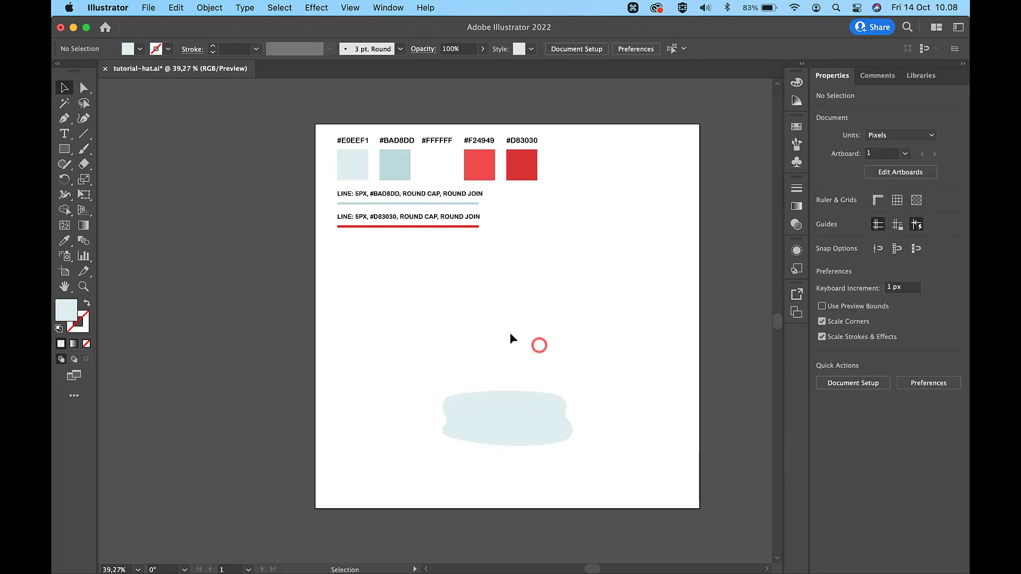
Paint the hat's crown with a drooping right tip above the brim, about 425 by 240 px, and join the outline's ends.
{"action": "left_click", "coordinate": [84, 149]}
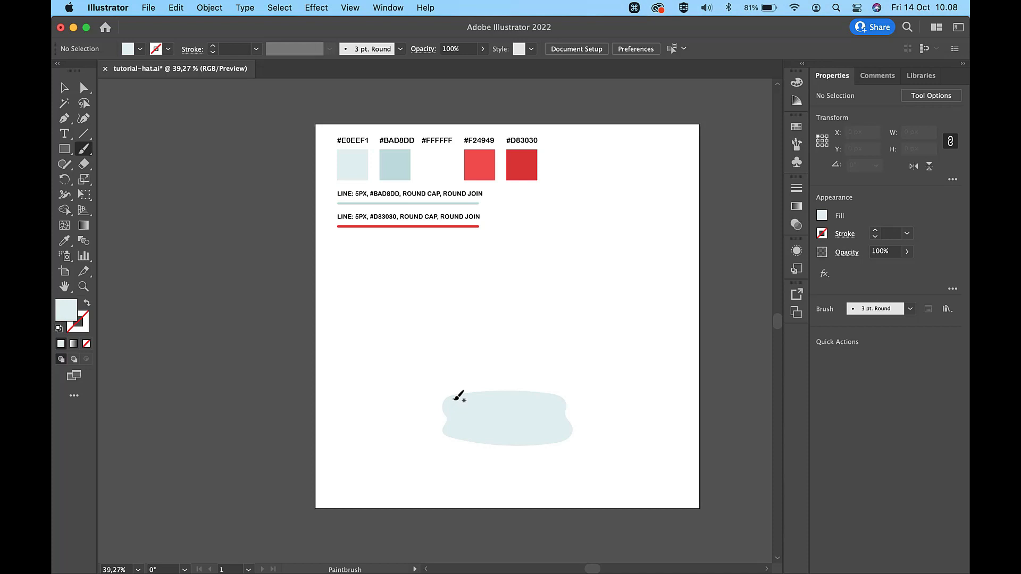
{"action": "left_click_drag", "start_coordinate": [453, 399], "coordinate": [453, 376]}
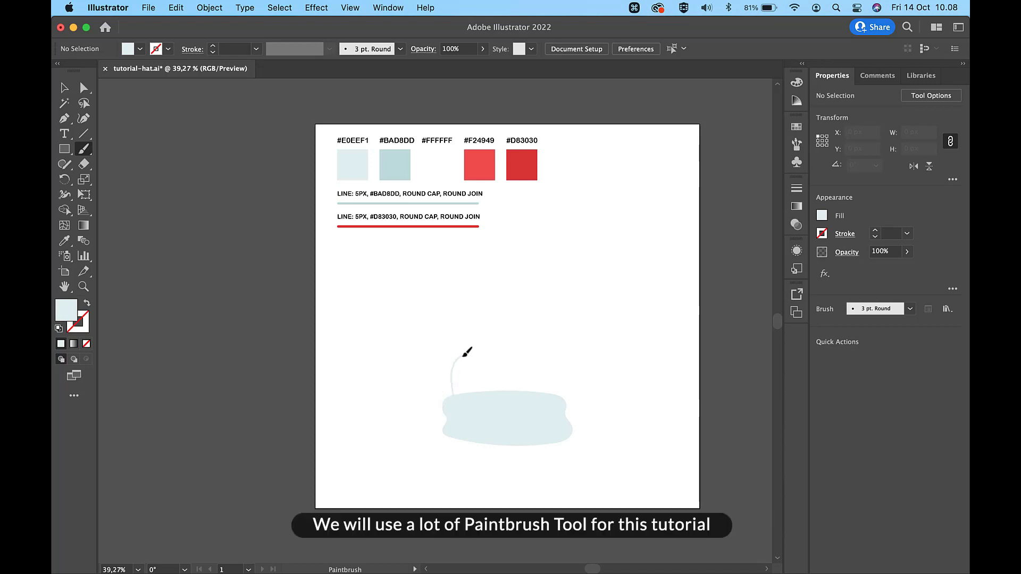
{"action": "left_click_drag", "start_coordinate": [465, 350], "coordinate": [469, 339]}
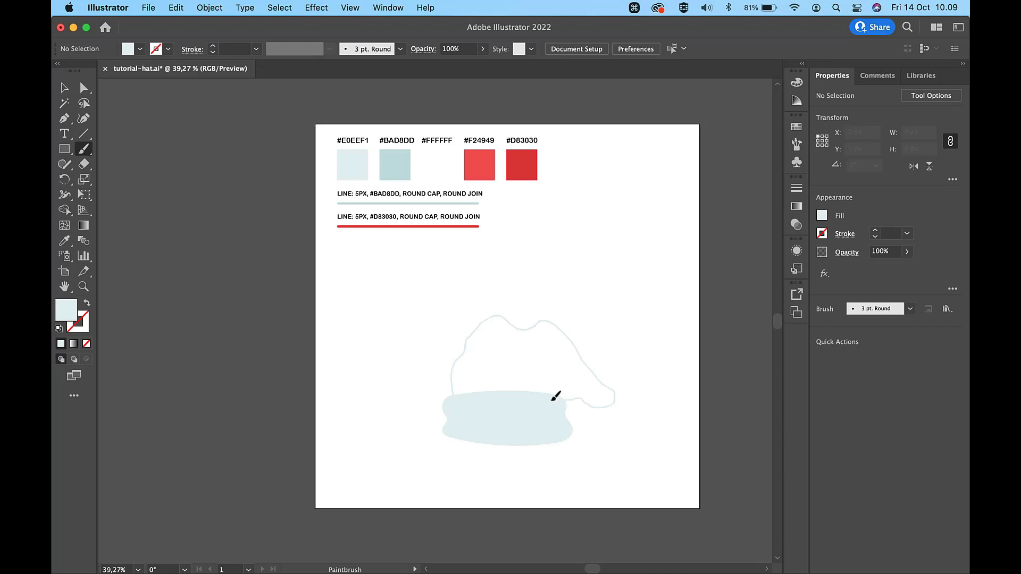
{"action": "key", "text": "shift+x"}
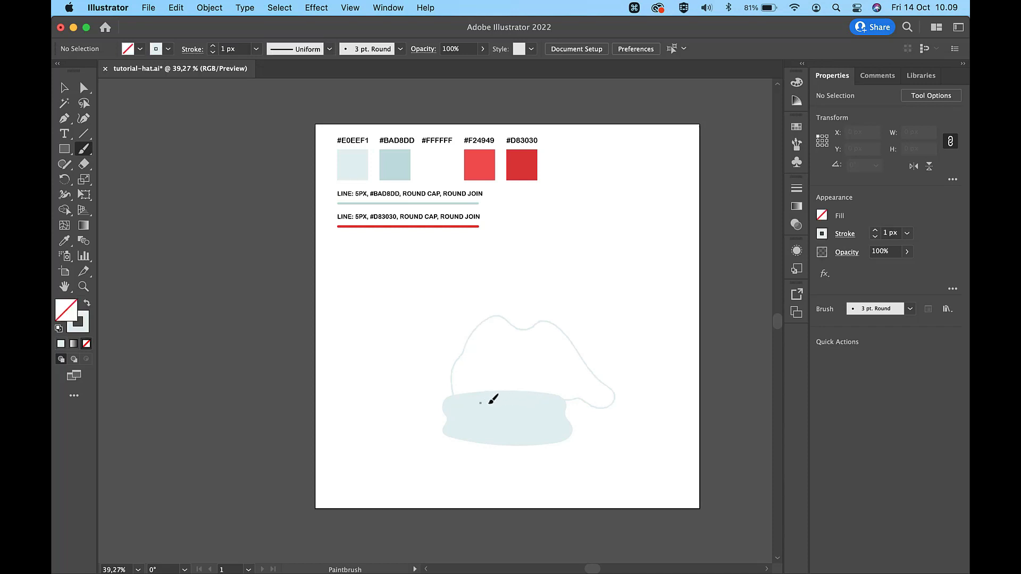
{"action": "key", "text": "a"}
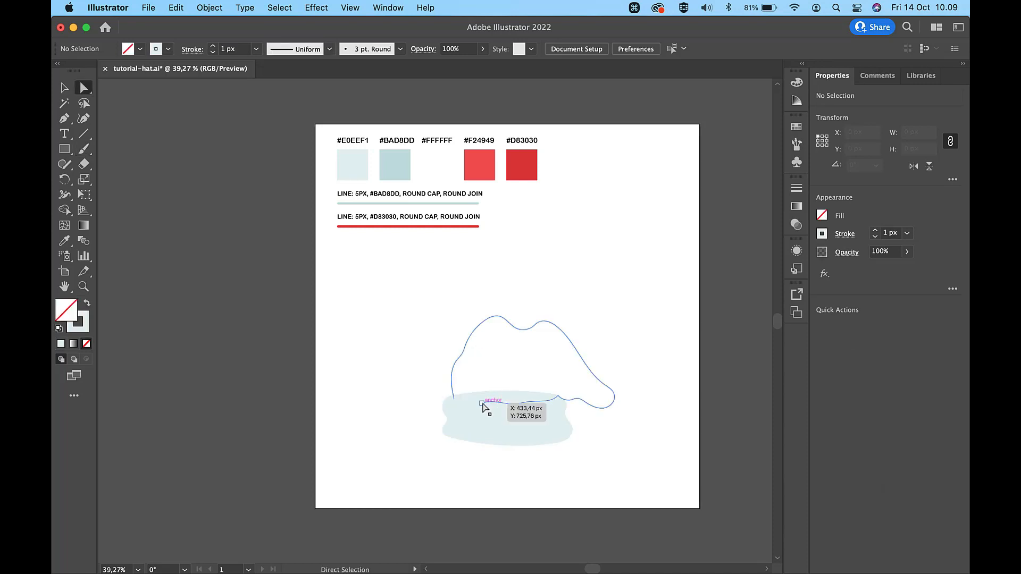
{"action": "left_click", "coordinate": [485, 402]}
{"action": "left_click", "coordinate": [455, 398], "text": "shift"}
{"action": "key", "text": "super+j"}
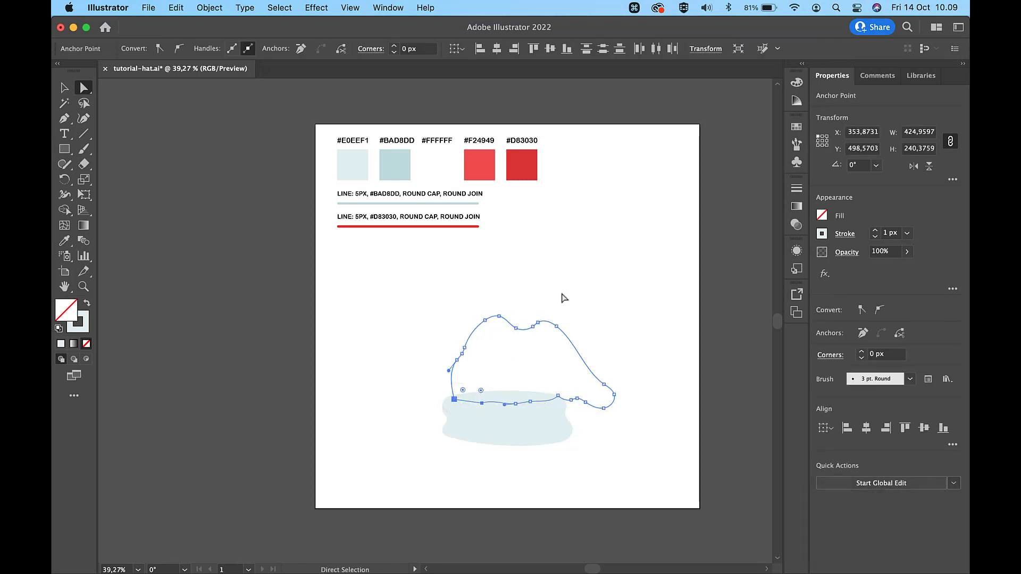
Fill the crown shape with the #F24949 sample colour and deselect it.
{"action": "key", "text": "i"}
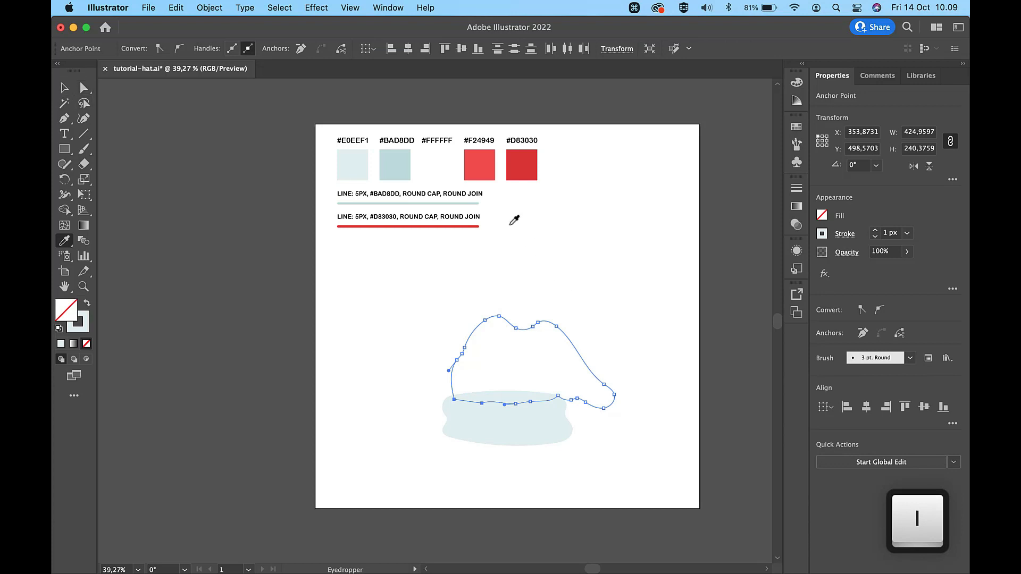
{"action": "left_click", "coordinate": [474, 168]}
{"action": "key", "text": "v"}
{"action": "left_click", "coordinate": [608, 226]}
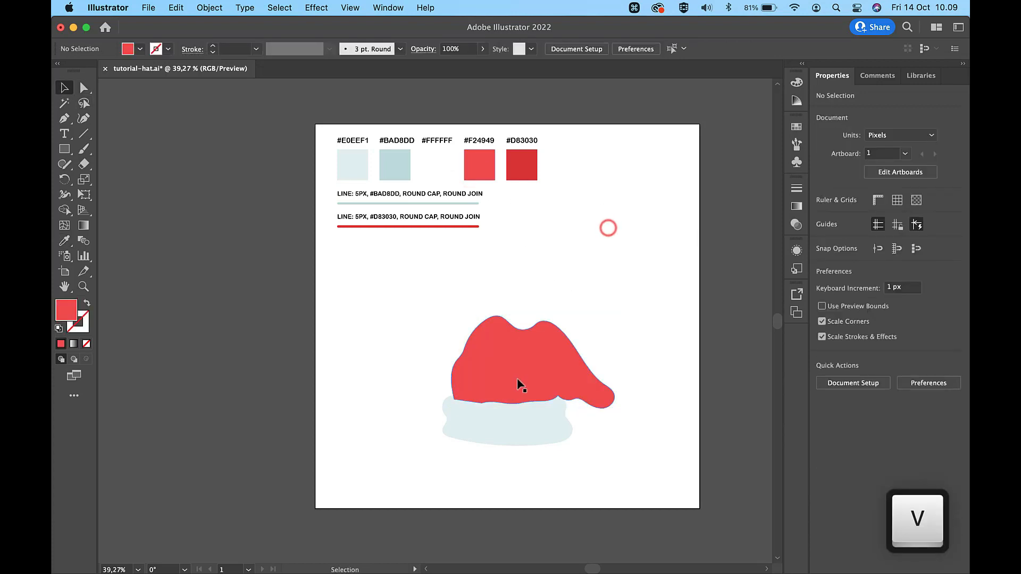
Even out the crown's lower edge by adjusting its anchor points and handles.
{"action": "scroll", "coordinate": [520, 383], "scroll_direction": "up", "scroll_amount": 2}
{"action": "scroll", "coordinate": [520, 383], "scroll_direction": "up", "scroll_amount": 4}
{"action": "left_click", "coordinate": [520, 383]}
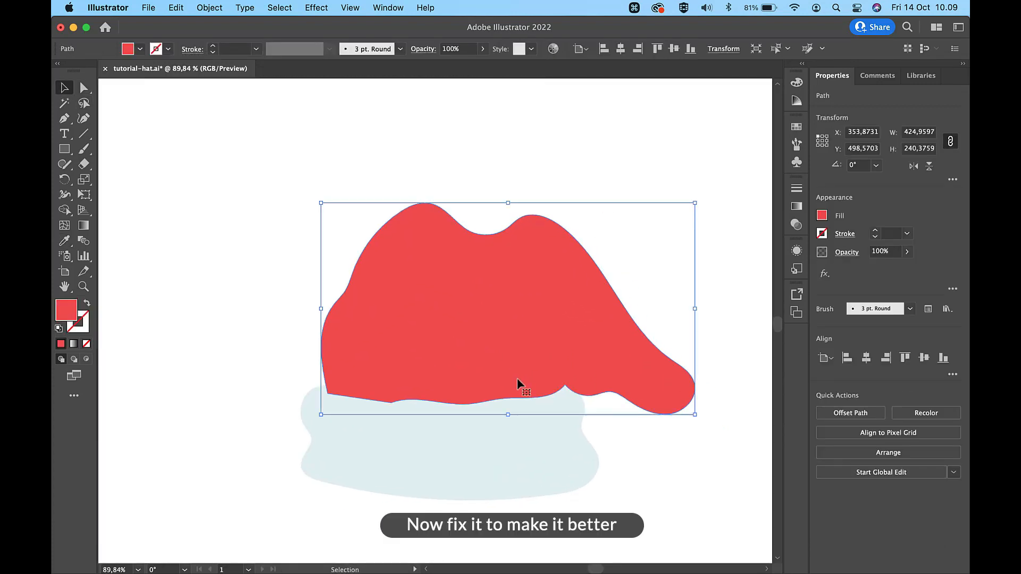
{"action": "key", "text": "a"}
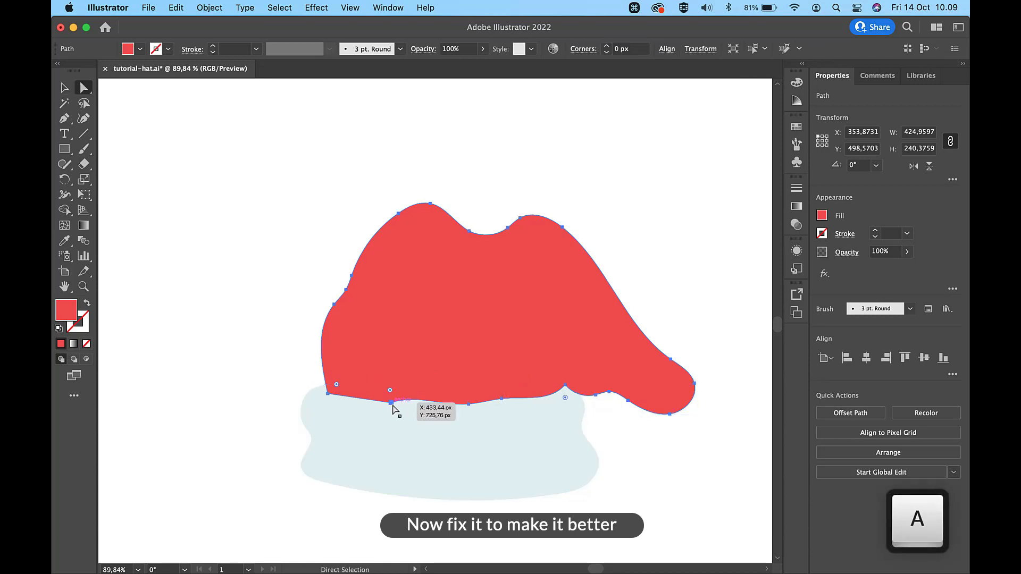
{"action": "left_click", "coordinate": [392, 404]}
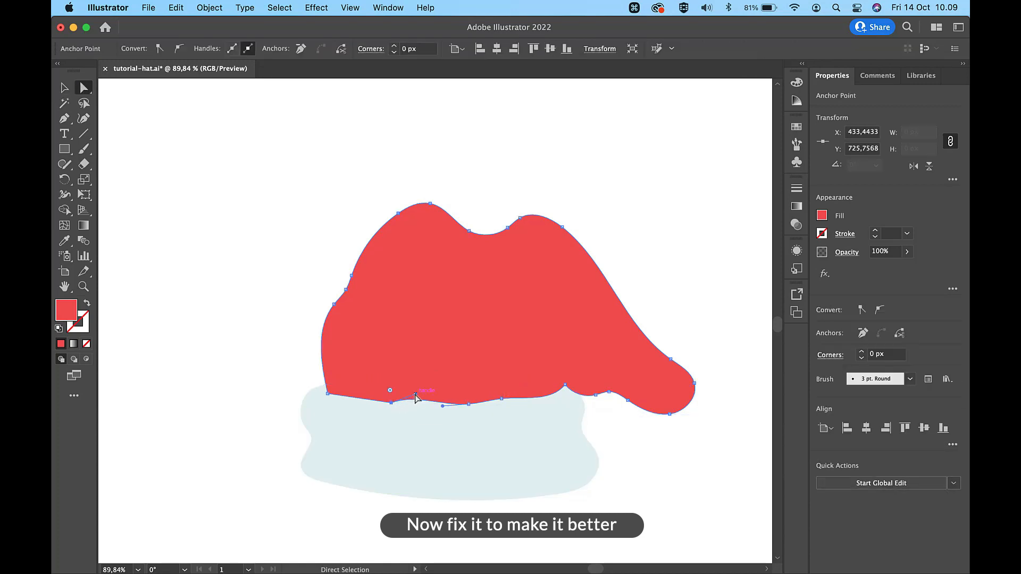
{"action": "left_click_drag", "start_coordinate": [415, 394], "coordinate": [415, 404]}
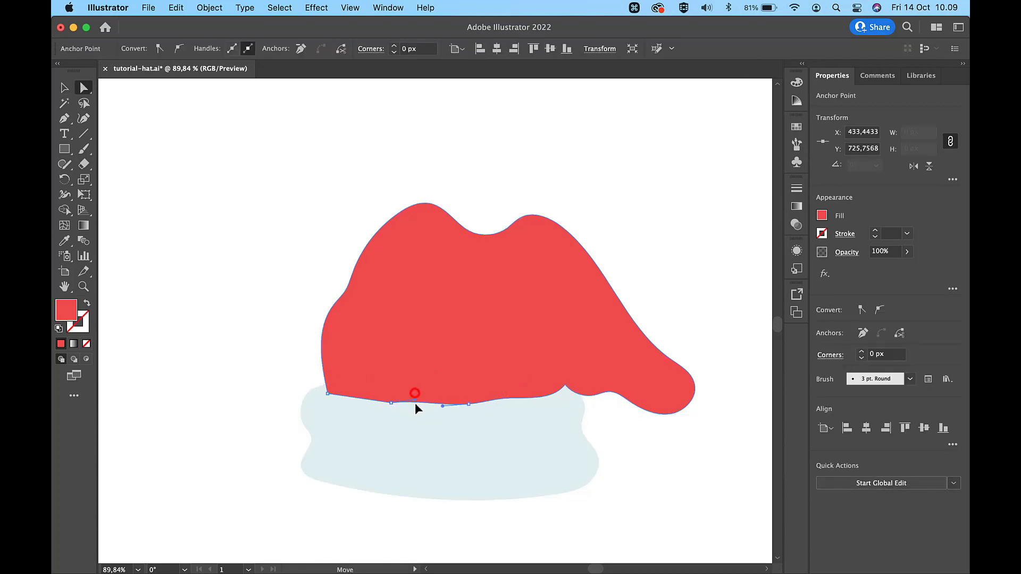
{"action": "left_click", "coordinate": [500, 399]}
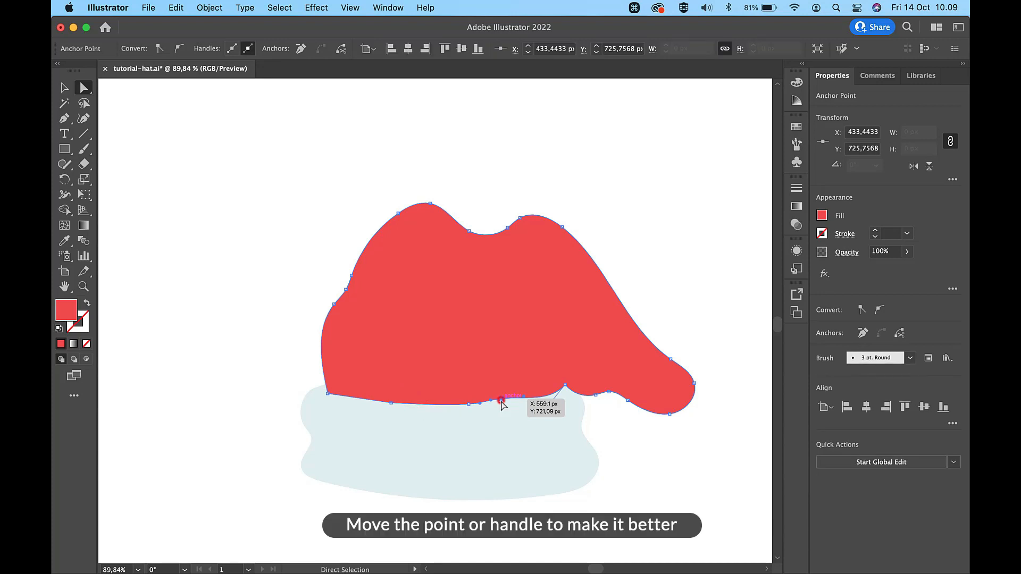
{"action": "left_click", "coordinate": [557, 396]}
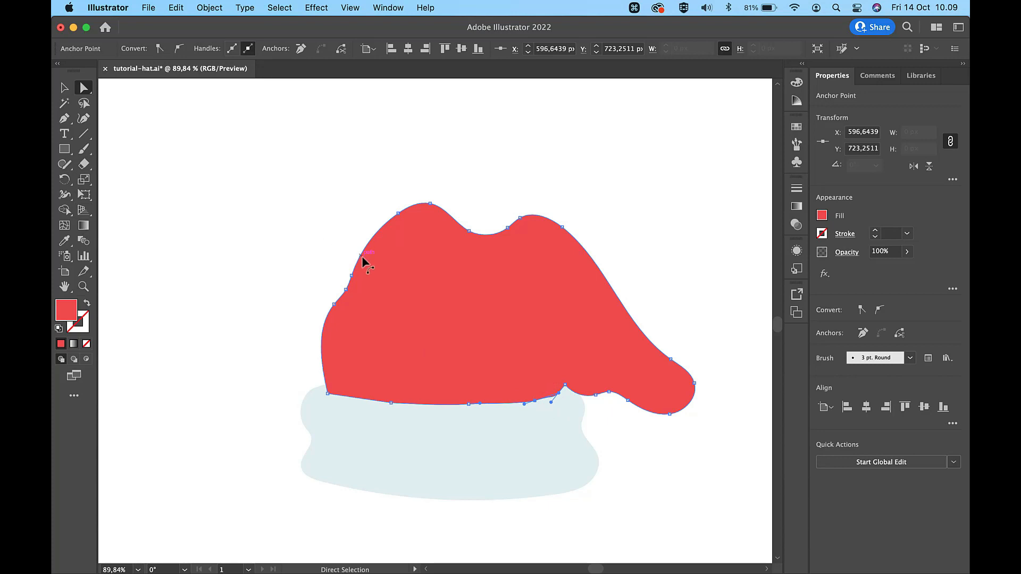
Round the crown's lower-left corner to a radius of about 17 px.
{"action": "left_click", "coordinate": [62, 88]}
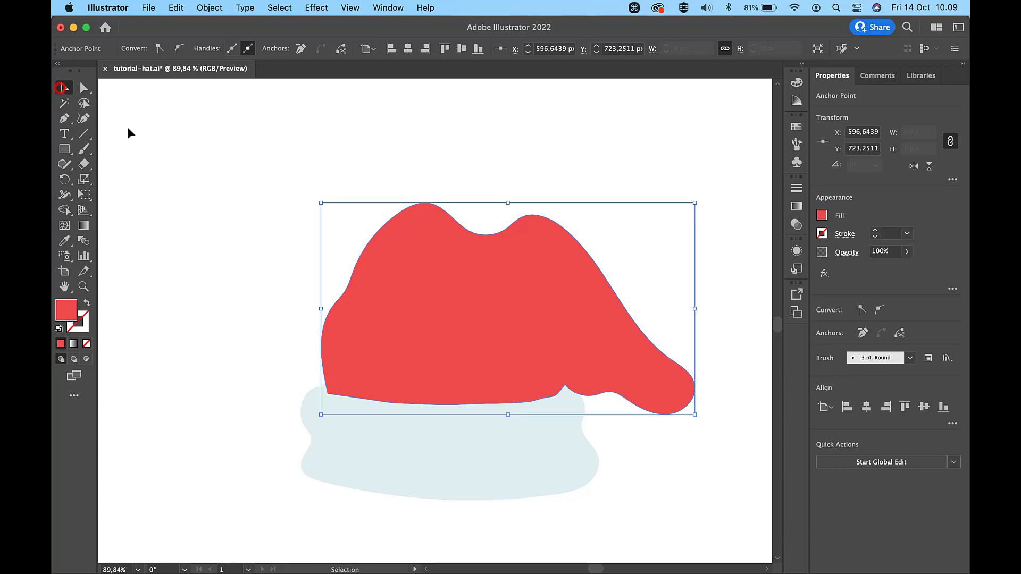
{"action": "left_click", "coordinate": [409, 290]}
{"action": "key", "text": "a"}
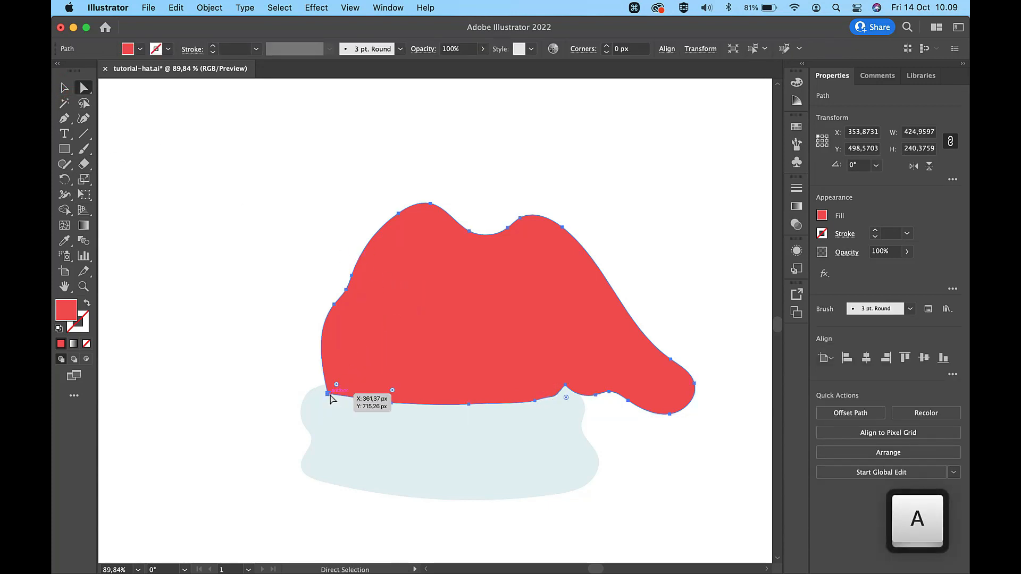
{"action": "left_click", "coordinate": [328, 394]}
{"action": "mouse_move", "coordinate": [336, 385]}
{"action": "left_mouse_down"}
{"action": "mouse_move", "coordinate": [331, 394]}
{"action": "mouse_move", "coordinate": [337, 383]}
{"action": "left_mouse_up"}
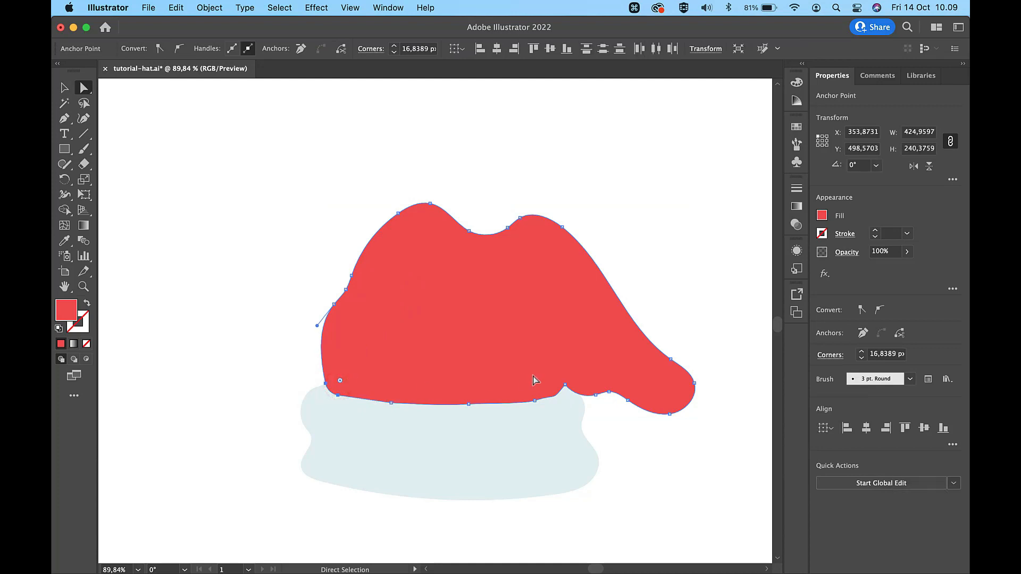
Smooth the right part of the crown's lower edge with the Smooth tool and deselect the shape.
{"action": "key", "text": "v"}
{"action": "left_click", "coordinate": [491, 354]}
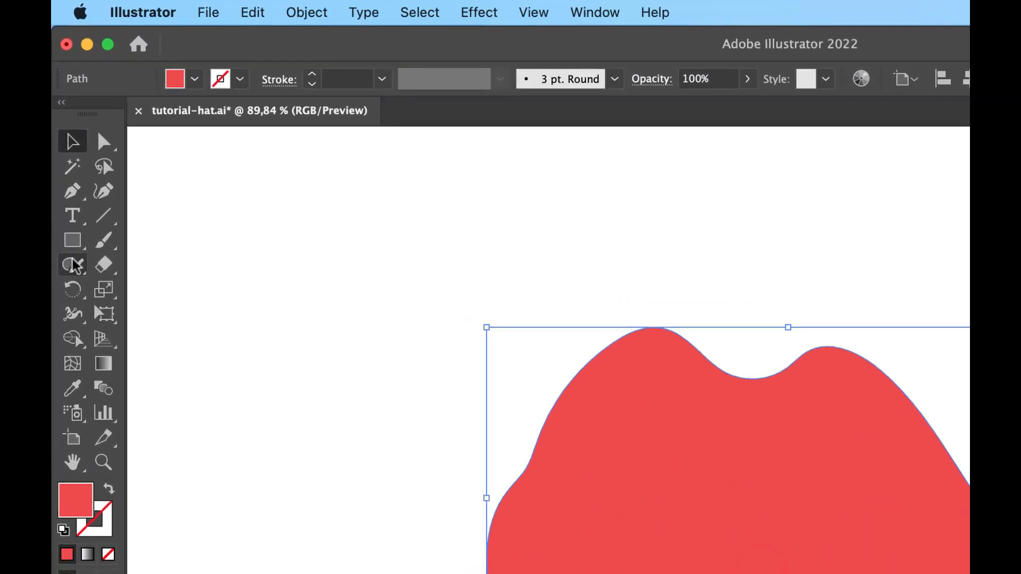
{"action": "left_click_drag", "start_coordinate": [66, 184], "coordinate": [106, 220]}
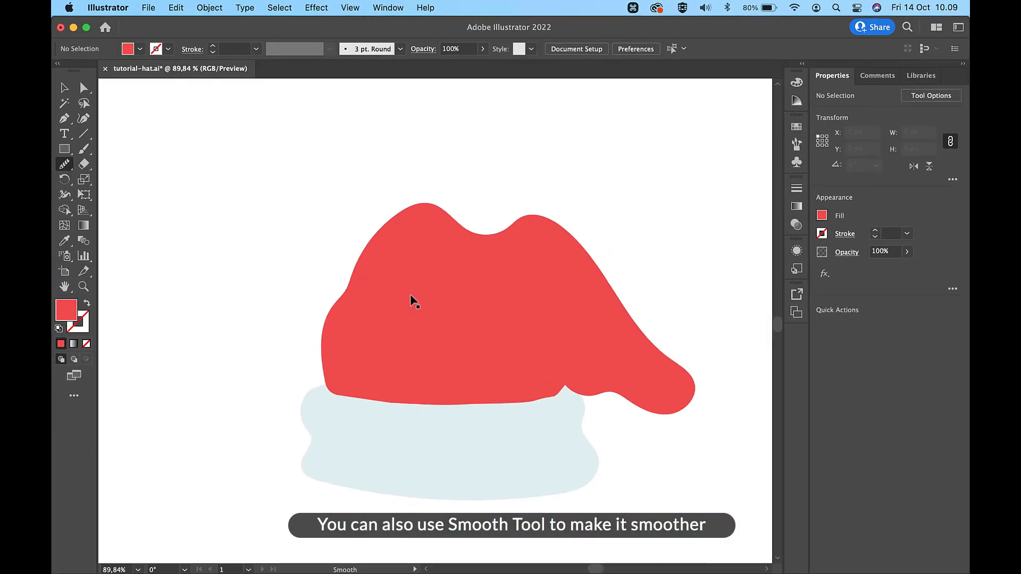
{"action": "key", "text": "v"}
{"action": "left_click", "coordinate": [655, 496]}
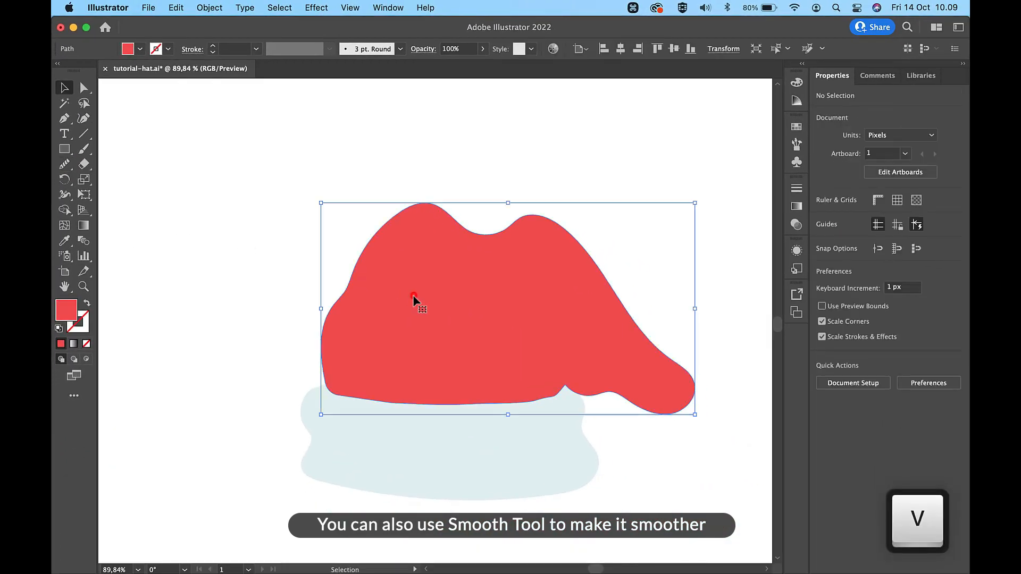
{"action": "left_click", "coordinate": [65, 164]}
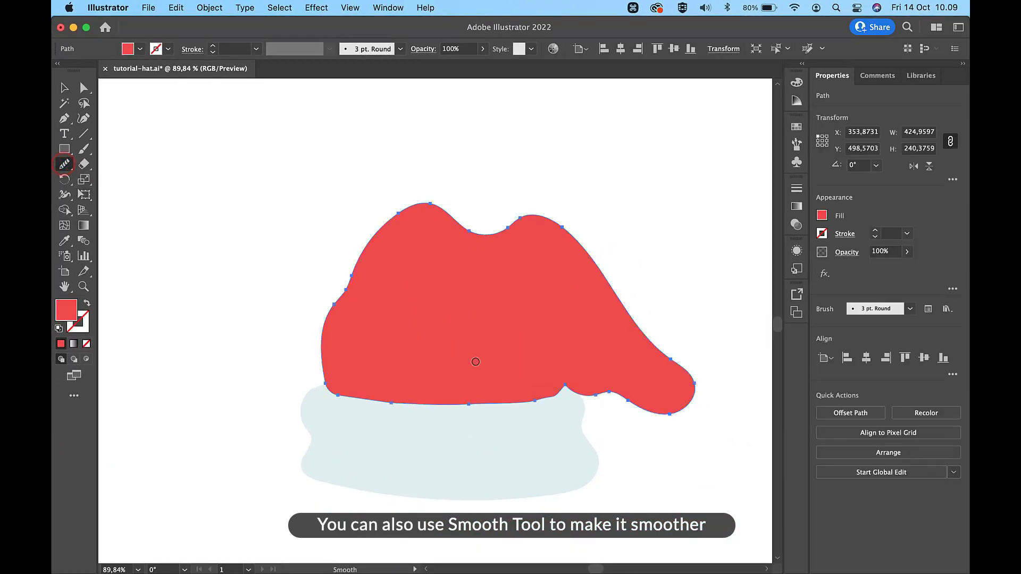
{"action": "mouse_move", "coordinate": [539, 405]}
{"action": "left_mouse_down"}
{"action": "mouse_move", "coordinate": [415, 404]}
{"action": "mouse_move", "coordinate": [538, 404]}
{"action": "left_mouse_up"}
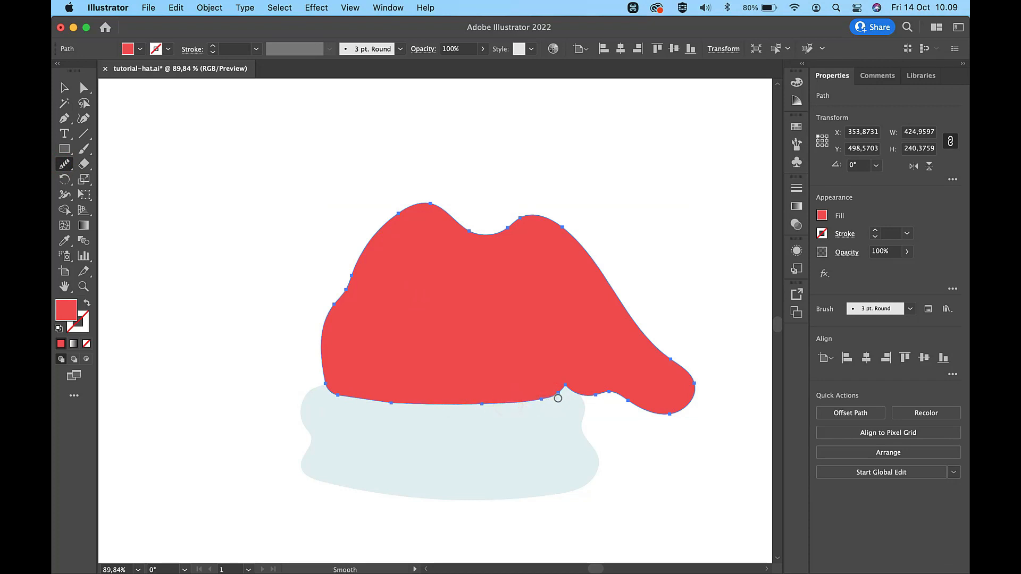
{"action": "key", "text": "v"}
{"action": "left_click", "coordinate": [631, 230]}
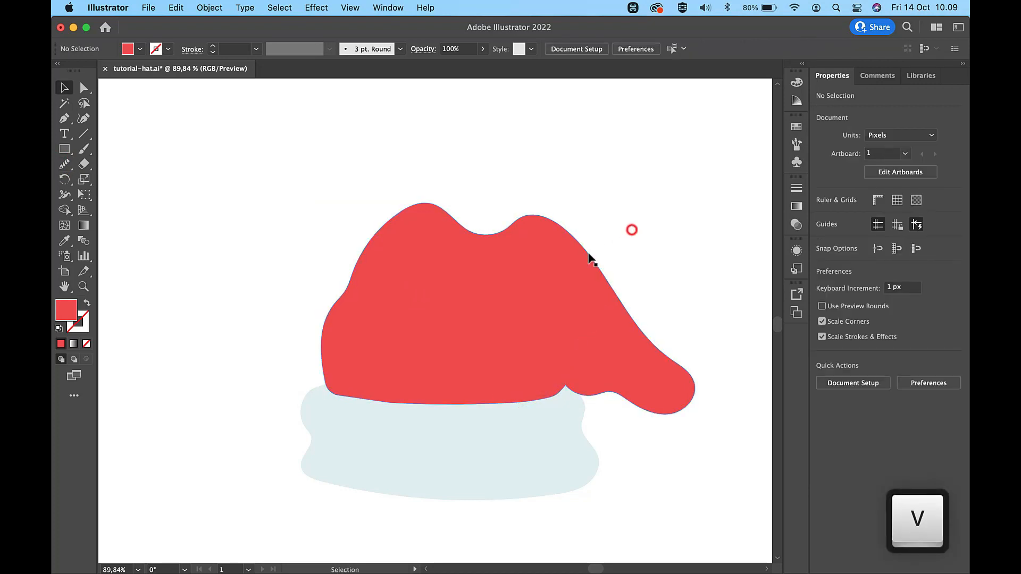
Move the crown slightly down and left onto the brim and scale it proportionally to about 452 by 255 px.
{"action": "left_click", "coordinate": [471, 316]}
{"action": "left_click_drag", "start_coordinate": [471, 315], "coordinate": [459, 321]}
{"action": "key", "text": "shift"}
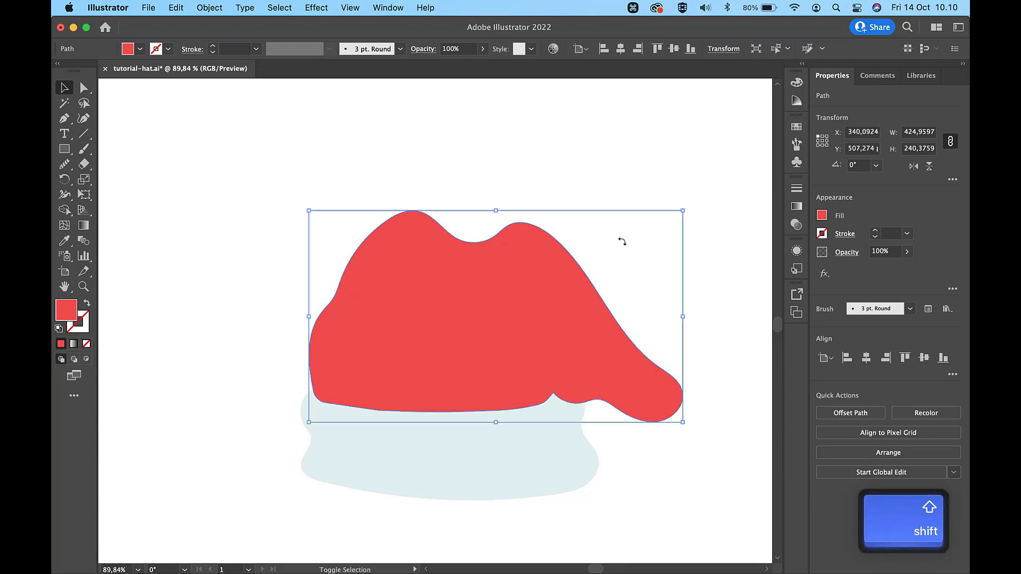
{"action": "left_click_drag", "start_coordinate": [683, 212], "coordinate": [702, 195]}
{"action": "key", "text": "shift"}
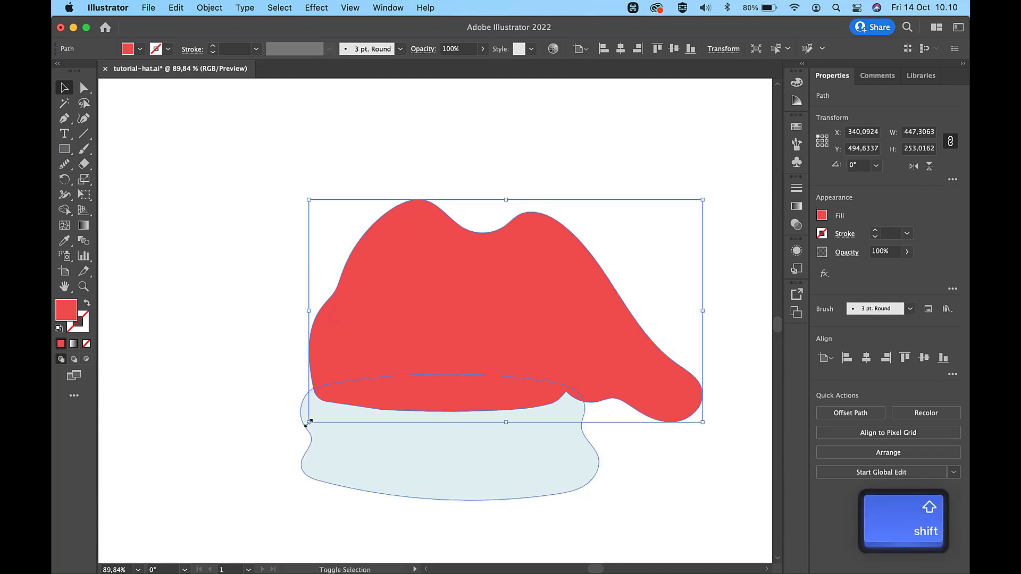
{"action": "left_click_drag", "start_coordinate": [309, 423], "coordinate": [305, 427]}
Nudge the crown 6 px to the right over the brim.
{"action": "key", "text": "Right"}
{"action": "key", "text": "Right"}
{"action": "key", "text": "Right"}
{"action": "key", "text": "Right"}
{"action": "key", "text": "Right"}
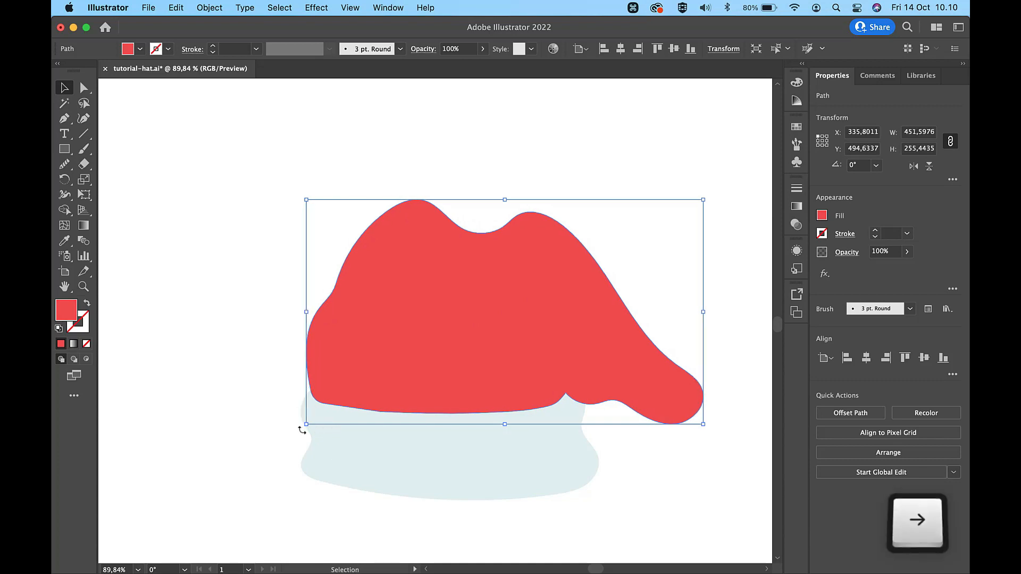
{"action": "key", "text": "Right"}
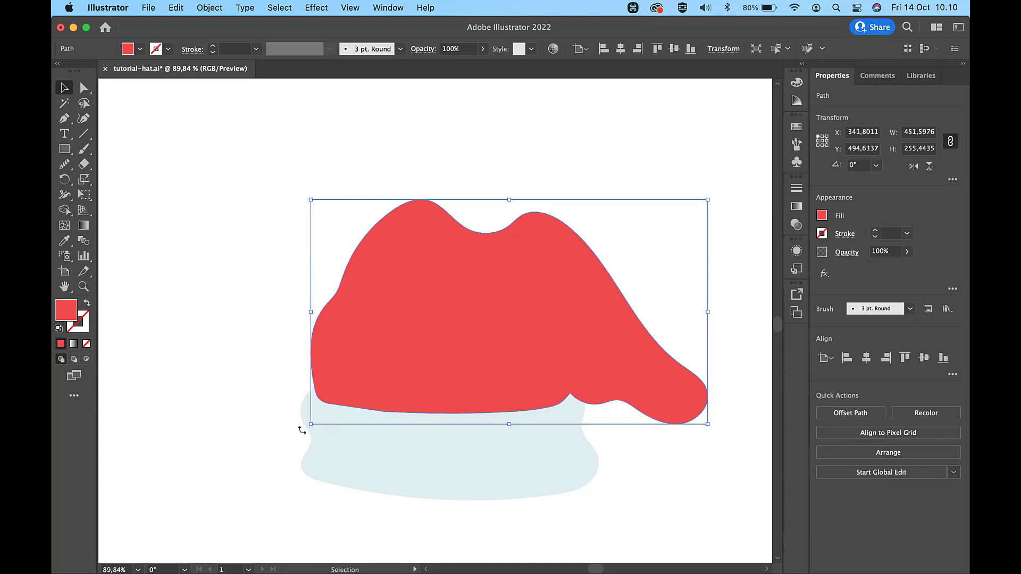
Paint a rounded pompom outline about 74 by 88 px at the crown's tip and join its open ends.
{"action": "left_click", "coordinate": [209, 441]}
{"action": "scroll", "coordinate": [551, 424], "scroll_direction": "right", "scroll_amount": 3}
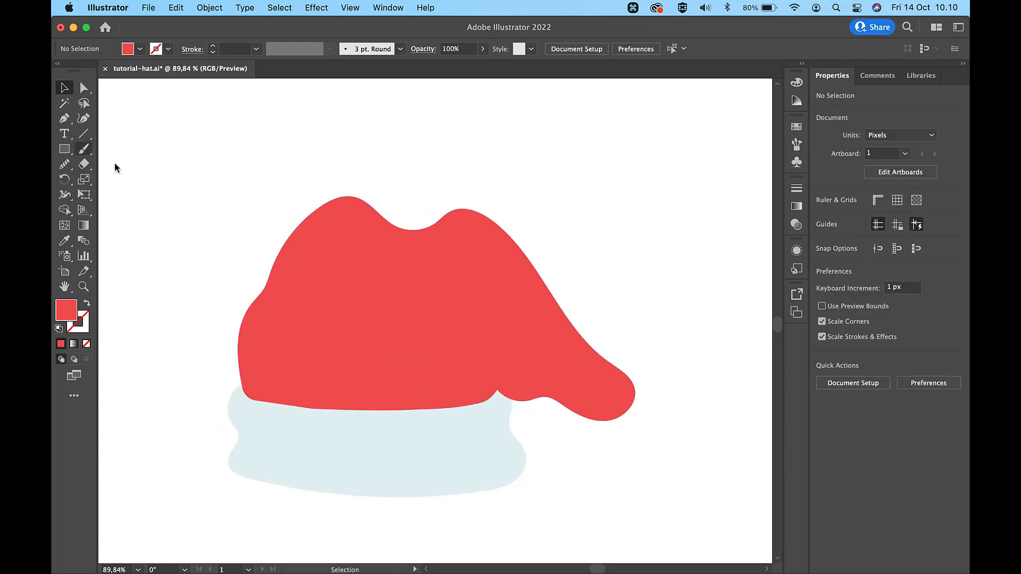
{"action": "left_click", "coordinate": [85, 149]}
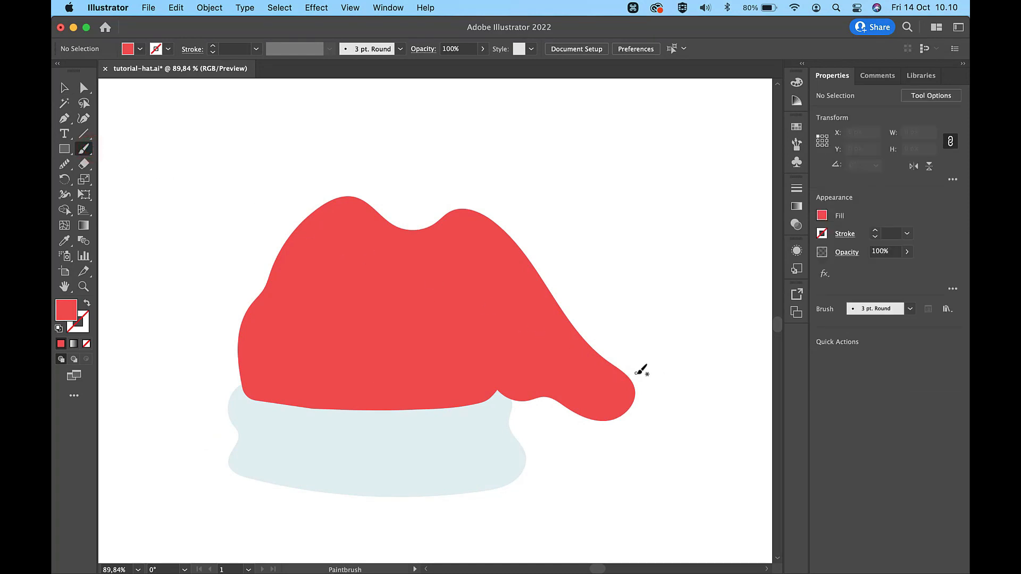
{"action": "left_click_drag", "start_coordinate": [637, 373], "coordinate": [616, 382]}
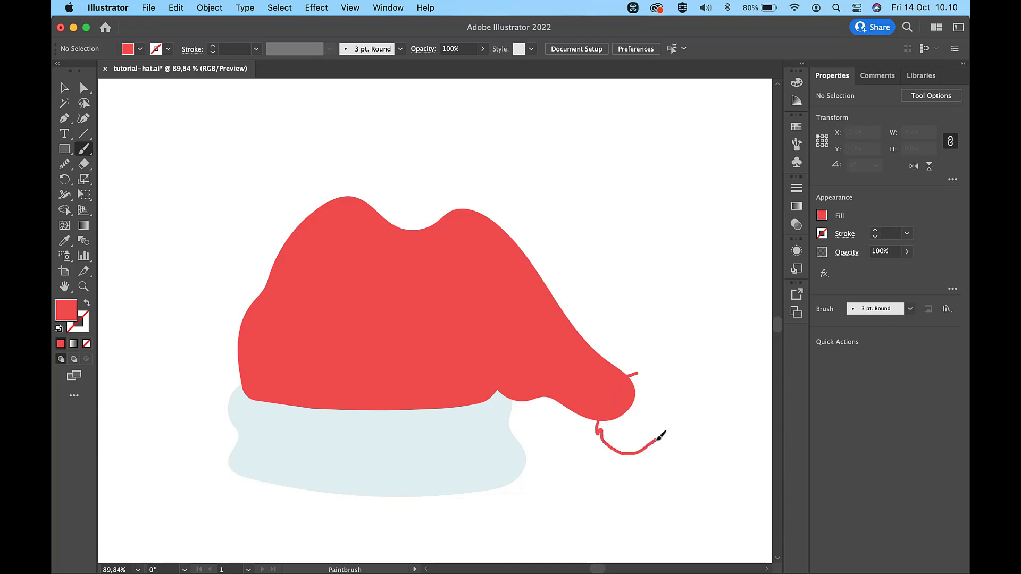
{"action": "left_click_drag", "start_coordinate": [654, 381], "coordinate": [635, 379]}
{"action": "scroll", "coordinate": [646, 382], "scroll_direction": "up", "scroll_amount": 3}
{"action": "key", "text": "a"}
{"action": "key", "text": "shift"}
{"action": "key", "text": "super"}
{"action": "key", "text": "super+j"}
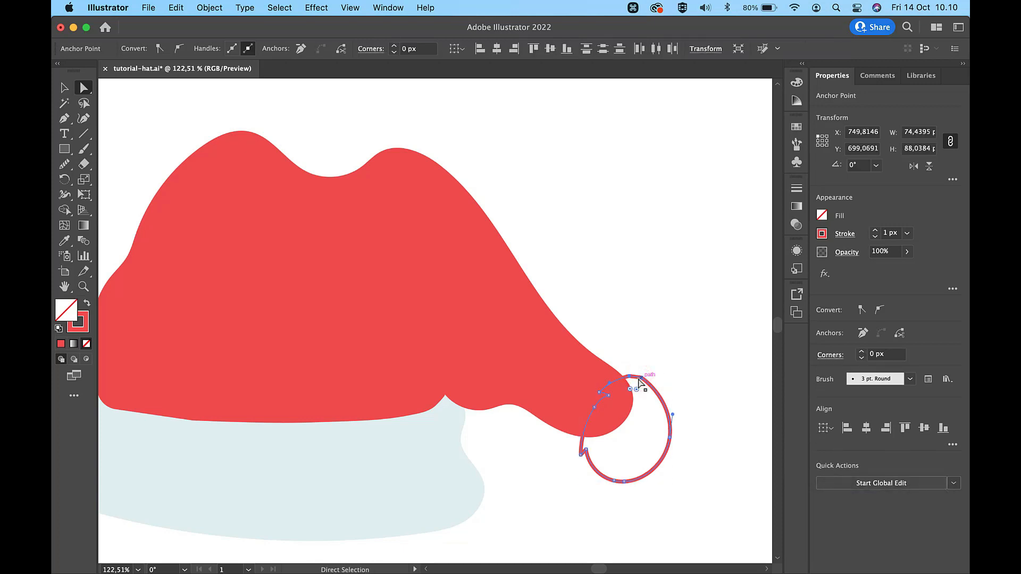
Give the pompom the brim's light blue fill with no stroke by sampling the brim, and deselect it.
{"action": "key", "text": "v"}
{"action": "scroll", "coordinate": [641, 384], "scroll_direction": "down", "scroll_amount": 5}
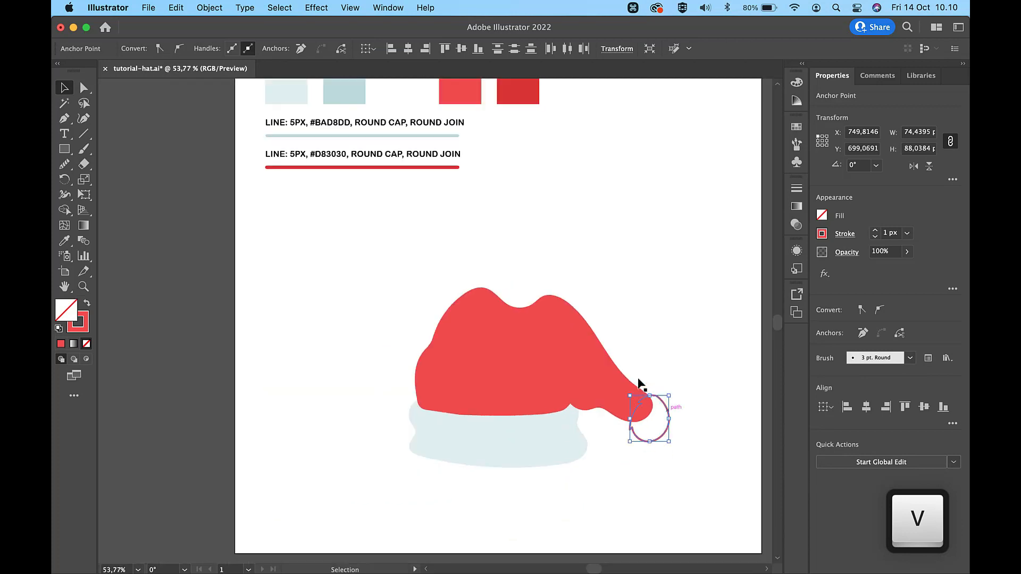
{"action": "key", "text": "i"}
{"action": "left_click", "coordinate": [518, 439]}
{"action": "key", "text": "v"}
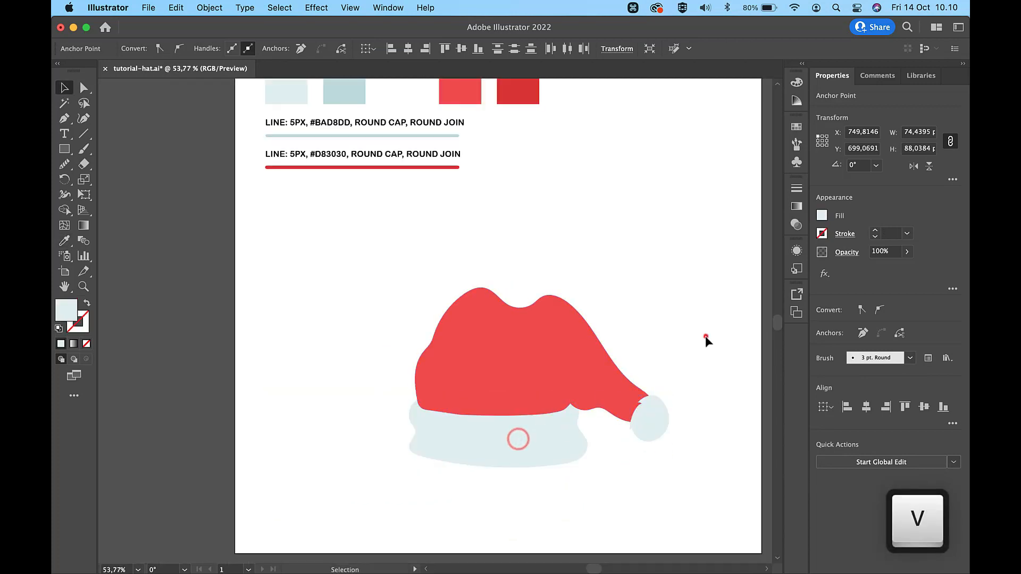
{"action": "left_click", "coordinate": [705, 336]}
Scale the pompom proportionally to about 80 by 95 px.
{"action": "left_click", "coordinate": [658, 422]}
{"action": "scroll", "coordinate": [659, 421], "scroll_direction": "up", "scroll_amount": 6}
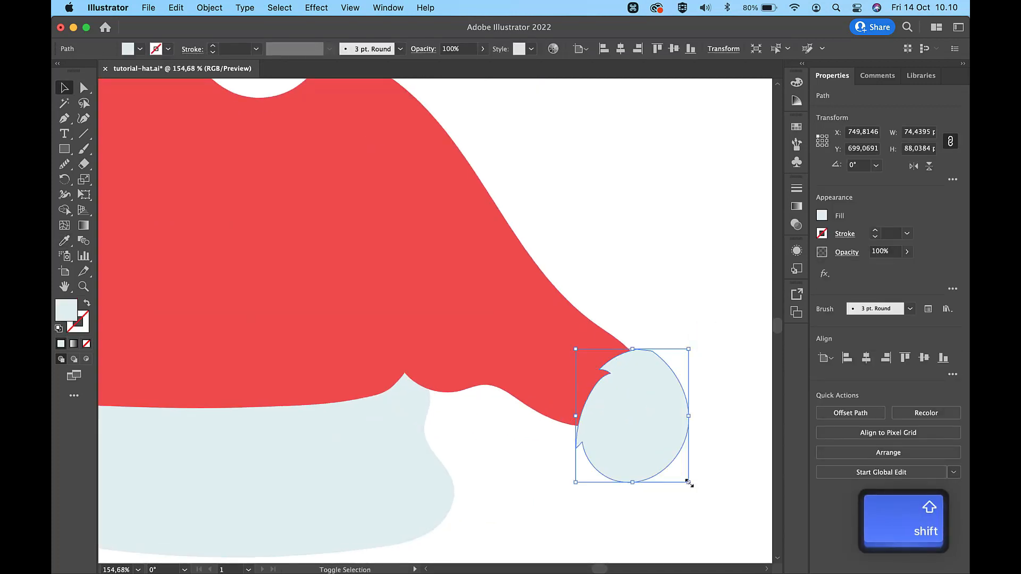
{"action": "left_click_drag", "start_coordinate": [689, 483], "coordinate": [700, 489]}
Reshape the pompom's right, top and bottom edges by moving anchors and handles, rounding its upper-right corners to about 43 and 35 px.
{"action": "key", "text": "a"}
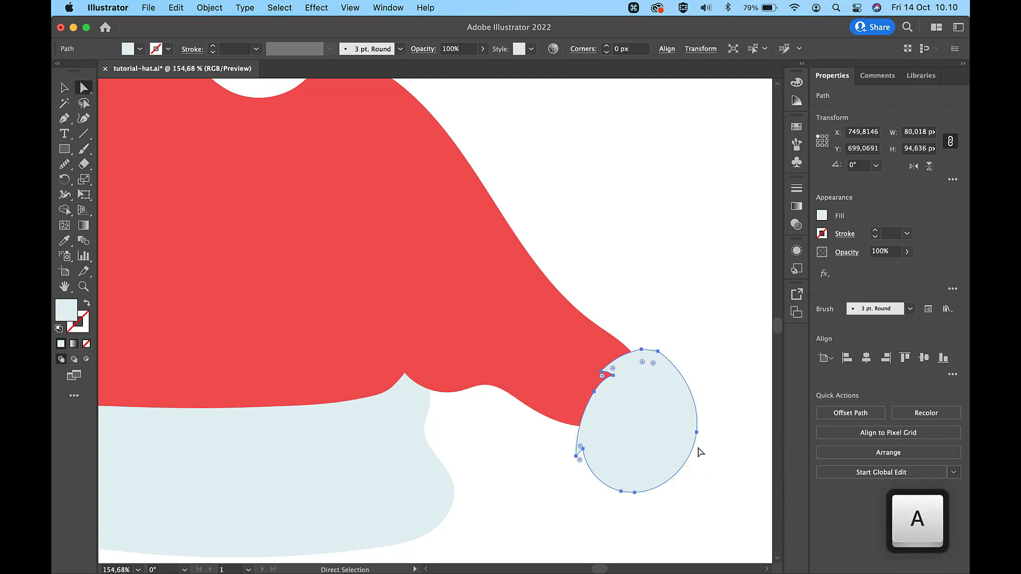
{"action": "left_click_drag", "start_coordinate": [697, 432], "coordinate": [712, 433]}
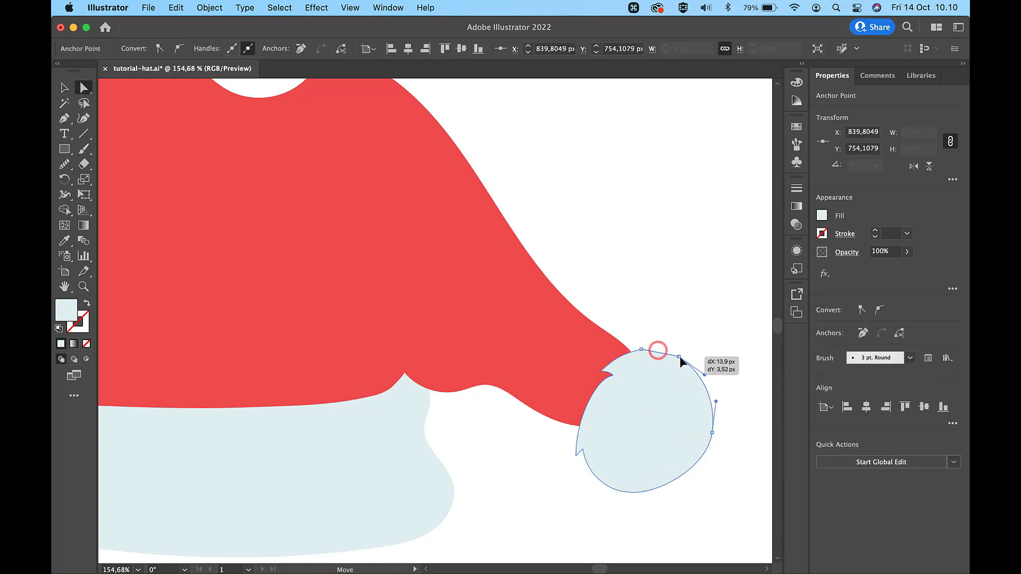
{"action": "left_click_drag", "start_coordinate": [658, 352], "coordinate": [646, 425]}
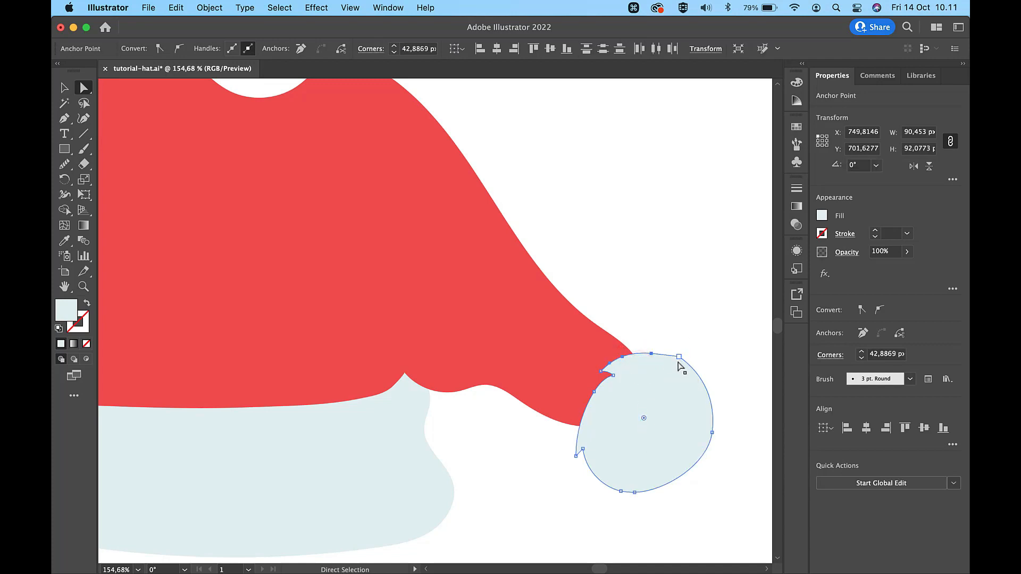
{"action": "left_click", "coordinate": [677, 359]}
{"action": "left_click_drag", "start_coordinate": [674, 369], "coordinate": [654, 409]}
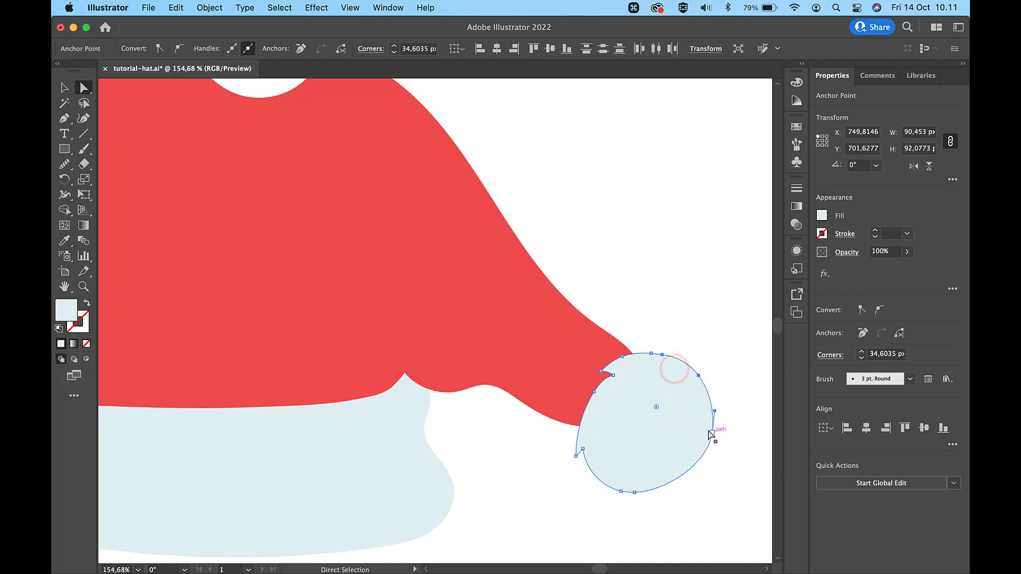
{"action": "left_click_drag", "start_coordinate": [711, 431], "coordinate": [713, 474]}
{"action": "mouse_move", "coordinate": [634, 493]}
{"action": "left_mouse_down"}
{"action": "mouse_move", "coordinate": [661, 496]}
{"action": "mouse_move", "coordinate": [652, 494]}
{"action": "left_mouse_up"}
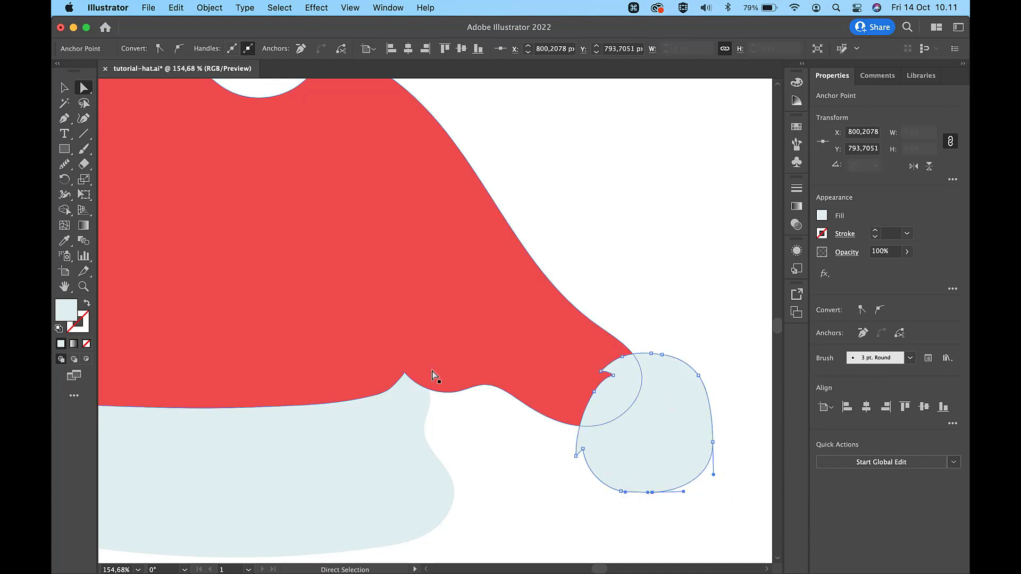
Smooth the pompom's right and lower edges with the Smooth tool and deselect the shape.
{"action": "left_click", "coordinate": [64, 164]}
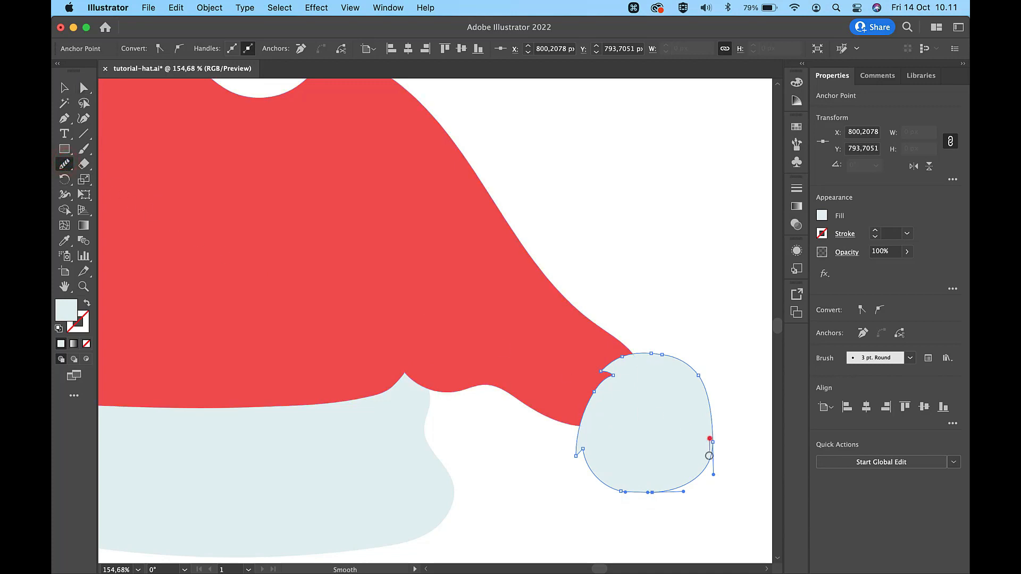
{"action": "left_click_drag", "start_coordinate": [709, 456], "coordinate": [679, 495]}
{"action": "mouse_move", "coordinate": [704, 413]}
{"action": "left_mouse_down"}
{"action": "mouse_move", "coordinate": [657, 356]}
{"action": "mouse_move", "coordinate": [693, 449]}
{"action": "mouse_move", "coordinate": [673, 473]}
{"action": "left_mouse_up"}
{"action": "mouse_move", "coordinate": [622, 497]}
{"action": "left_mouse_down"}
{"action": "mouse_move", "coordinate": [695, 497]}
{"action": "mouse_move", "coordinate": [691, 485]}
{"action": "left_mouse_up"}
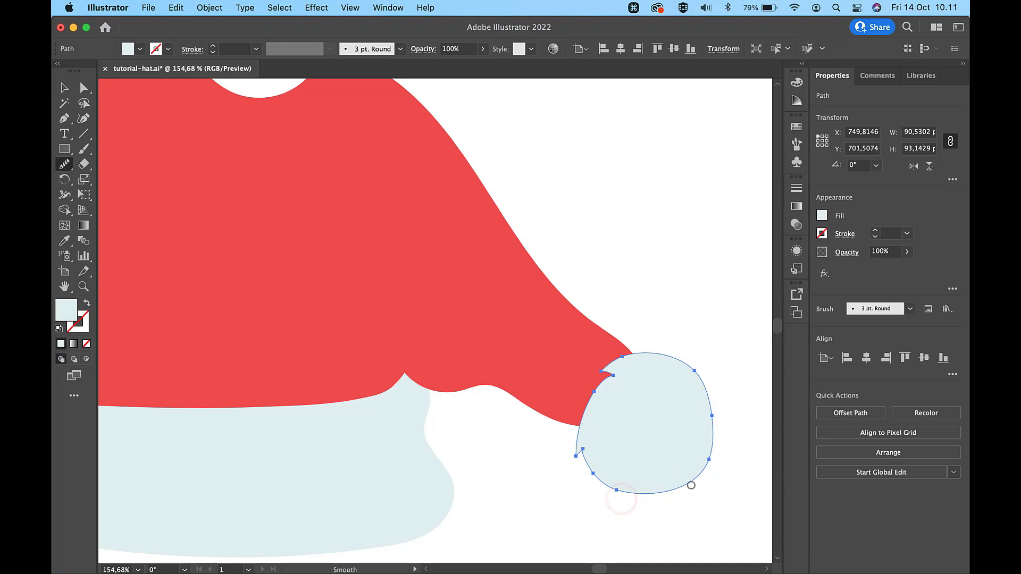
{"action": "key", "text": "v"}
{"action": "left_click", "coordinate": [642, 259]}
Move the pompom slightly up onto the crown's tip and enlarge it slightly in proportion.
{"action": "scroll", "coordinate": [638, 432], "scroll_direction": "down", "scroll_amount": 3}
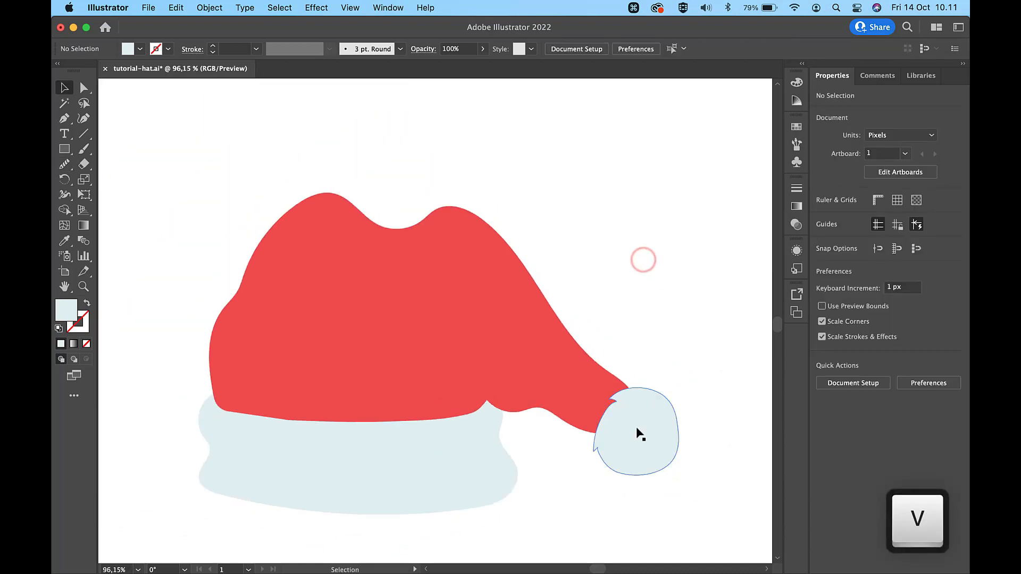
{"action": "left_click", "coordinate": [636, 440]}
{"action": "left_click_drag", "start_coordinate": [637, 440], "coordinate": [635, 433]}
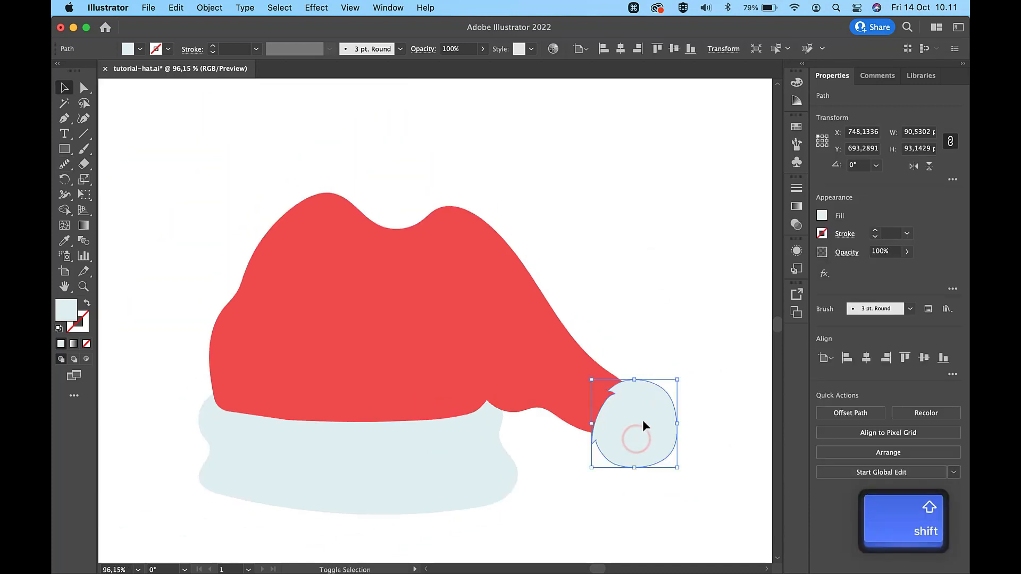
{"action": "left_click_drag", "start_coordinate": [677, 380], "coordinate": [687, 372]}
{"action": "left_click_drag", "start_coordinate": [652, 403], "coordinate": [652, 400]}
{"action": "left_click", "coordinate": [638, 254]}
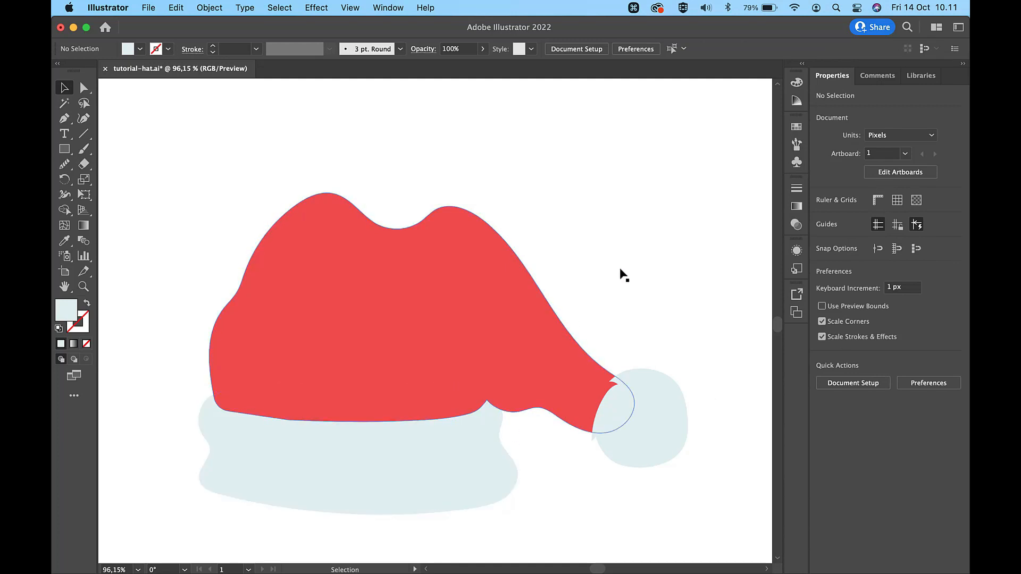
Move the crown and pompom together slightly down and left, and scale them proportionally to about 525 by 301 px.
{"action": "scroll", "coordinate": [601, 297], "scroll_direction": "down", "scroll_amount": 5}
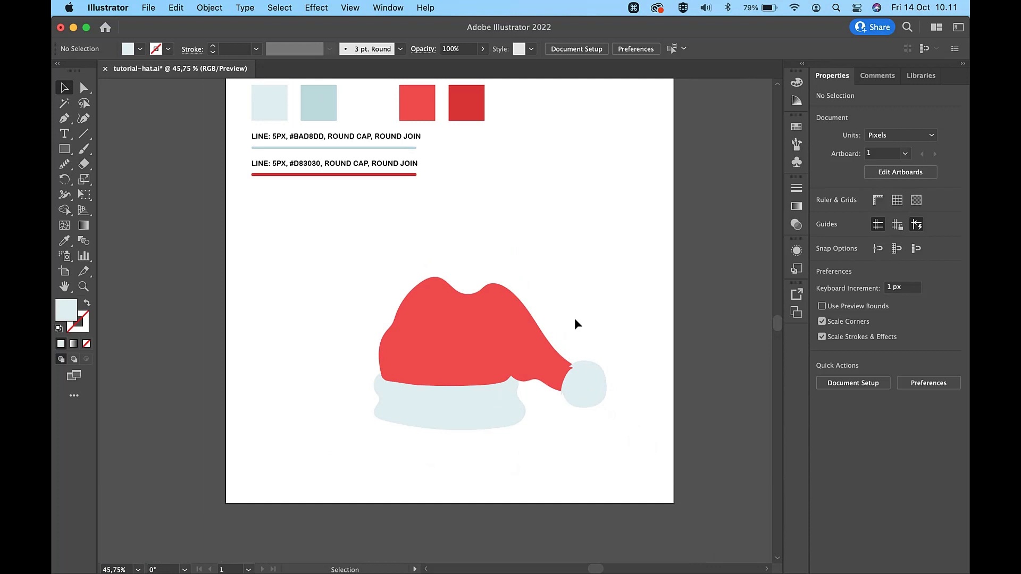
{"action": "left_click", "coordinate": [531, 331]}
{"action": "scroll", "coordinate": [579, 339], "scroll_direction": "up", "scroll_amount": 3}
{"action": "left_click", "coordinate": [595, 420], "text": "shift"}
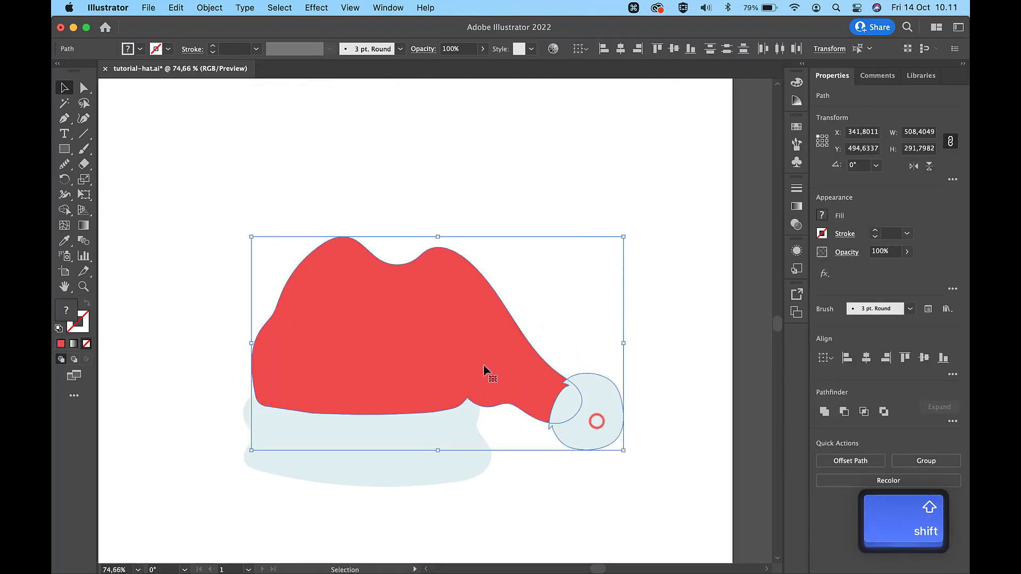
{"action": "left_click_drag", "start_coordinate": [484, 367], "coordinate": [474, 368]}
{"action": "left_click_drag", "start_coordinate": [472, 368], "coordinate": [471, 366]}
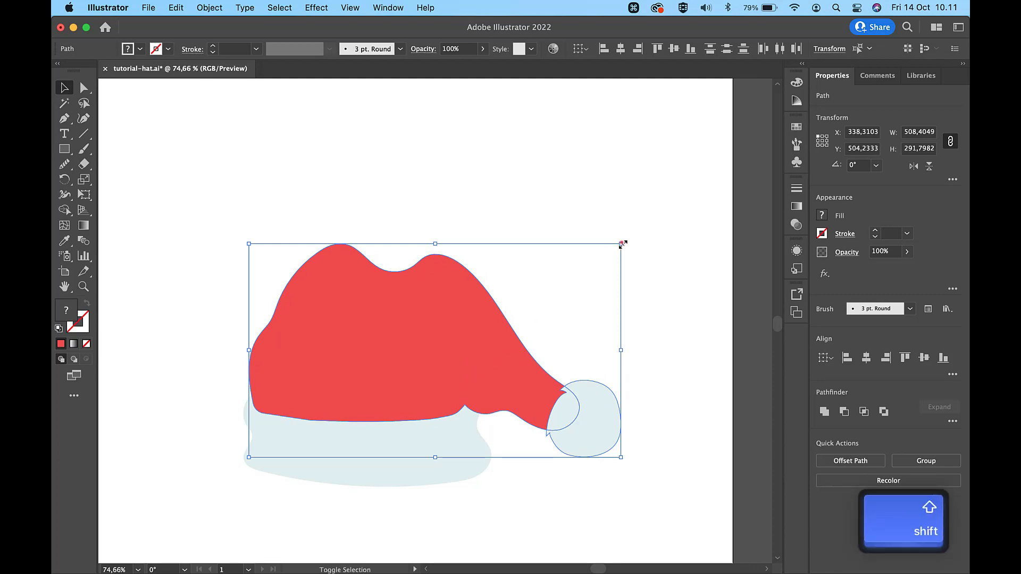
{"action": "left_click_drag", "start_coordinate": [621, 243], "coordinate": [633, 236]}
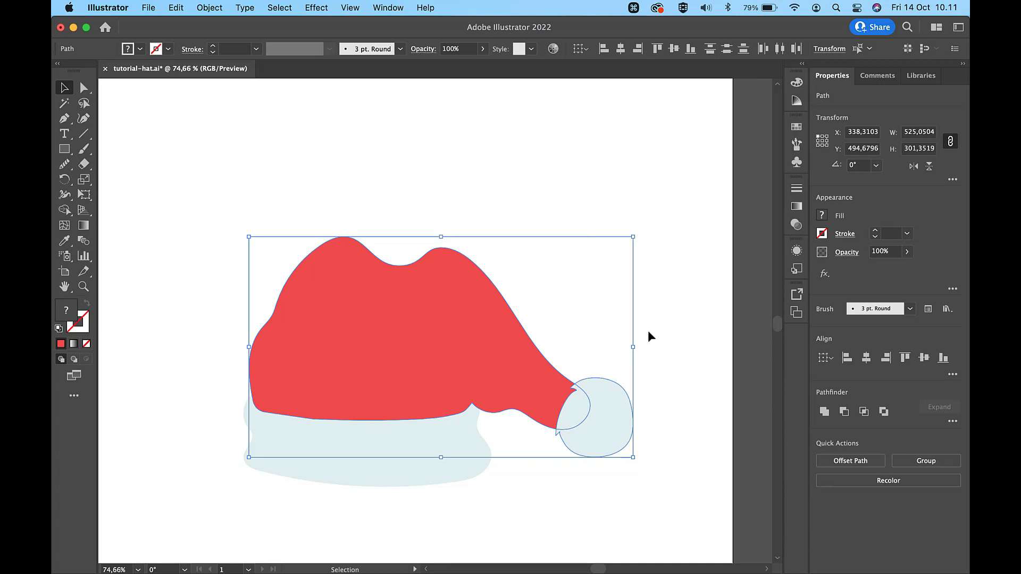
{"action": "left_click", "coordinate": [694, 335]}
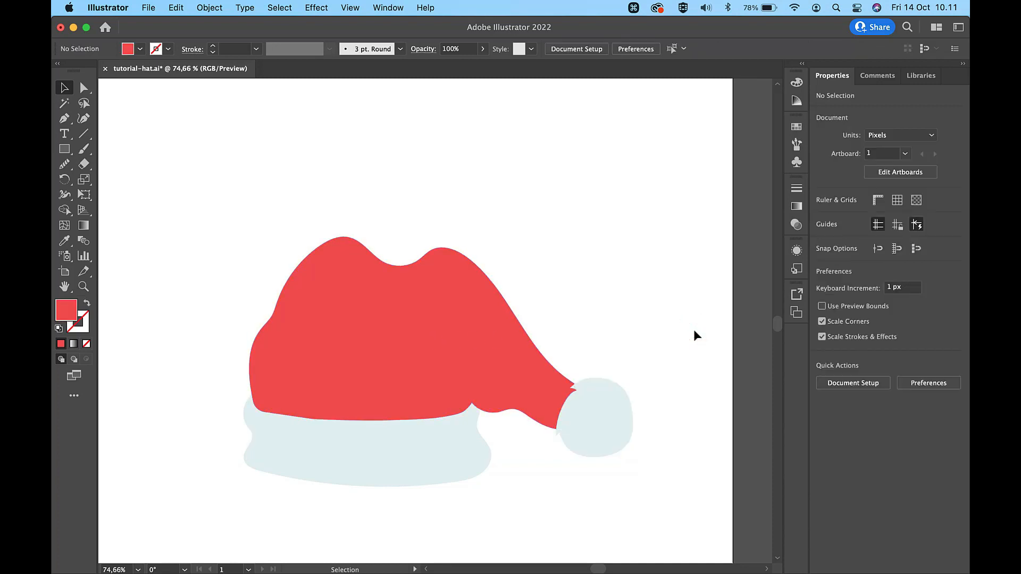
Rotate the brim about 1.7° counterclockwise under the crown and deselect everything.
{"action": "left_click", "coordinate": [441, 470]}
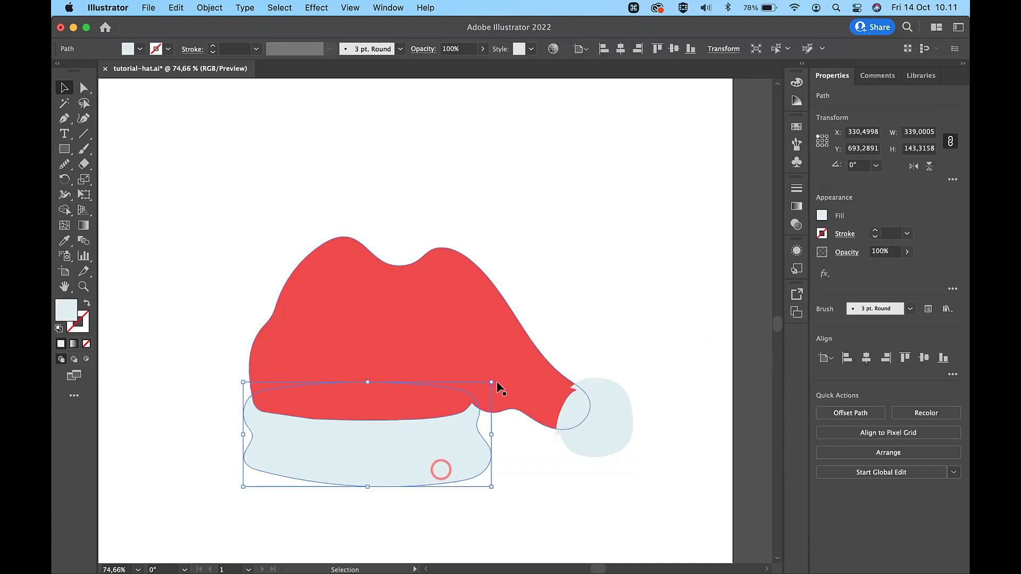
{"action": "left_click_drag", "start_coordinate": [498, 382], "coordinate": [495, 380]}
{"action": "left_click", "coordinate": [528, 464]}
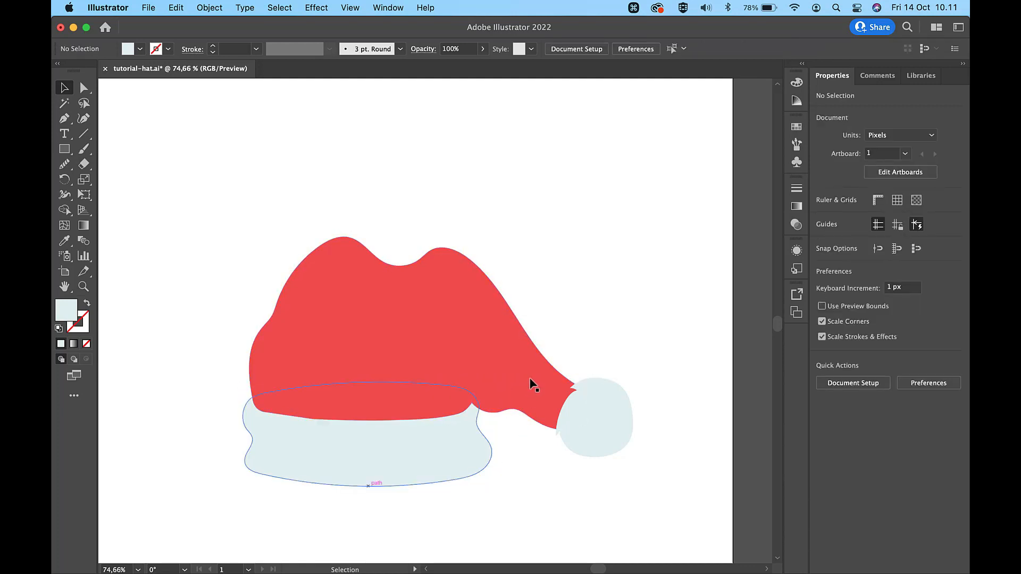
{"action": "left_click", "coordinate": [359, 466]}
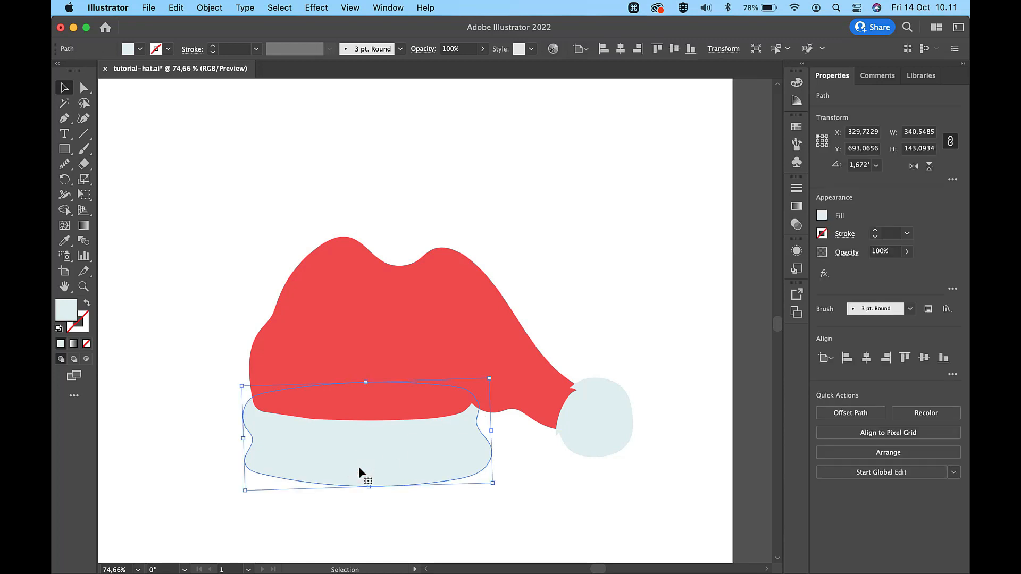
{"action": "left_click", "coordinate": [344, 370]}
{"action": "left_click", "coordinate": [333, 453]}
{"action": "left_click", "coordinate": [200, 319]}
Paint a tapered shadow outline about 144 by 49 px across the brim's left end and join its open ends.
{"action": "left_click", "coordinate": [83, 149]}
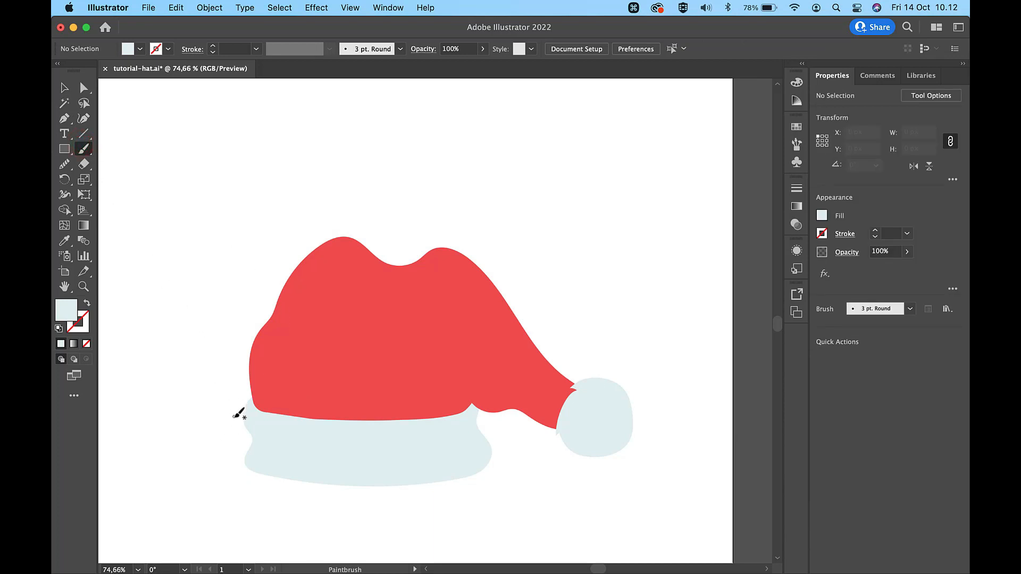
{"action": "left_click_drag", "start_coordinate": [235, 417], "coordinate": [254, 424]}
{"action": "left_click_drag", "start_coordinate": [237, 446], "coordinate": [229, 432]}
{"action": "scroll", "coordinate": [230, 433], "scroll_direction": "up", "scroll_amount": 1}
{"action": "key", "text": "a"}
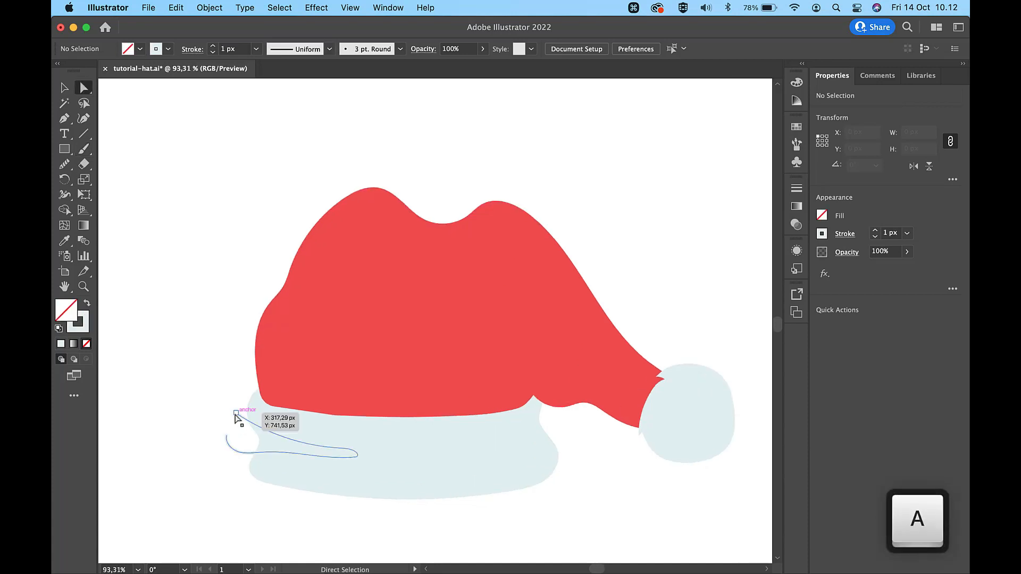
{"action": "left_click", "coordinate": [235, 414]}
{"action": "left_click", "coordinate": [227, 434], "text": "shift"}
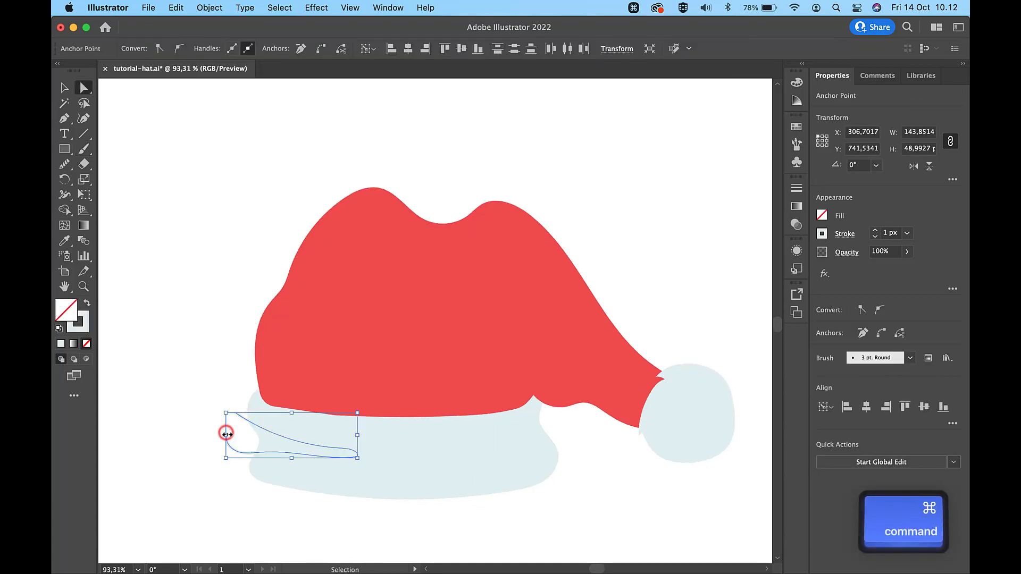
{"action": "key", "text": "super+j"}
Fill the brim's left shadow shape with the #BAD8DD sample colour and deselect it.
{"action": "scroll", "coordinate": [227, 436], "scroll_direction": "down", "scroll_amount": 5}
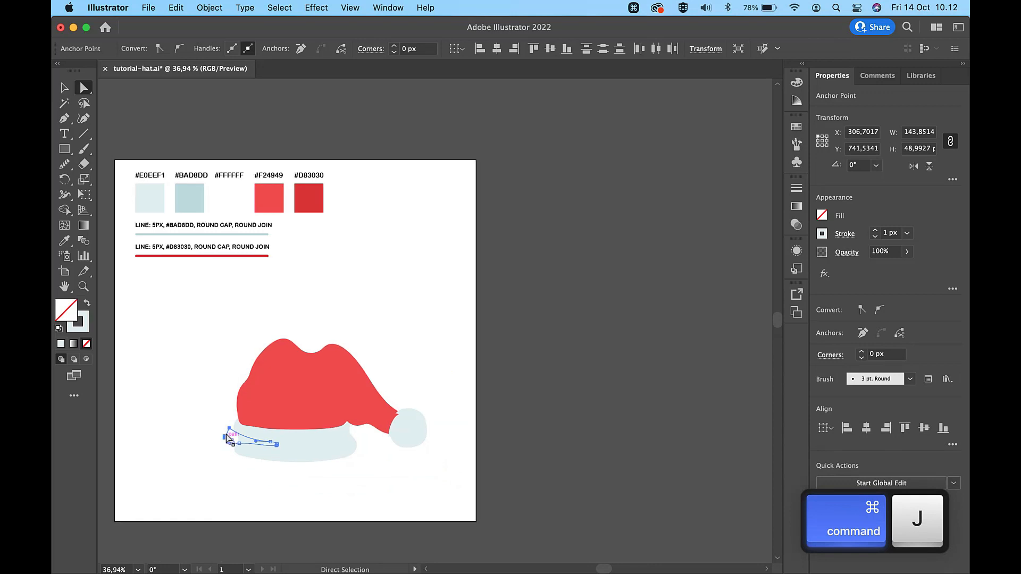
{"action": "key", "text": "i"}
{"action": "left_click", "coordinate": [178, 291]}
{"action": "key", "text": "v"}
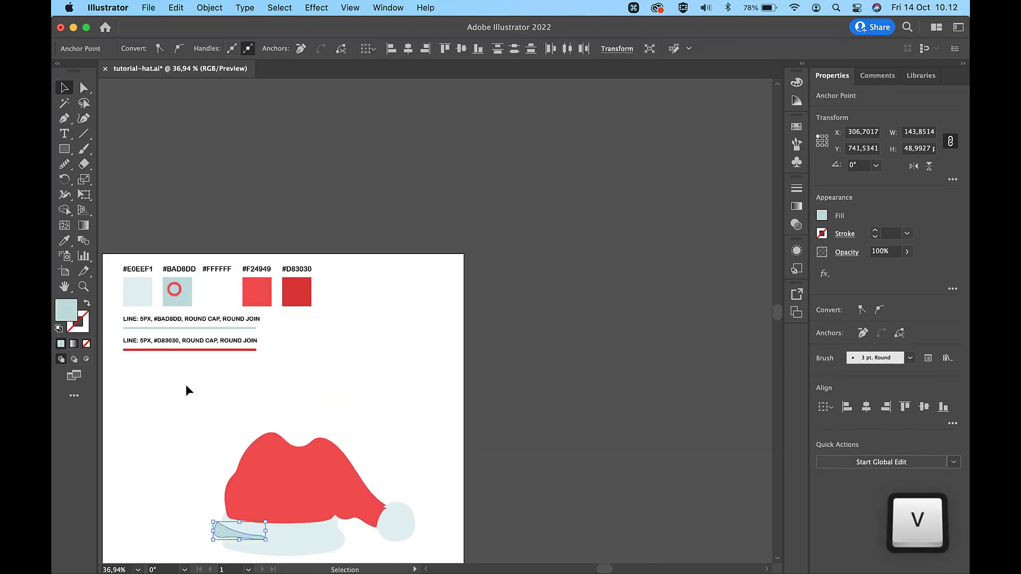
{"action": "left_click", "coordinate": [187, 401]}
Paint a curved shadow outline about 139 by 106 px over the brim's right end and join its open ends.
{"action": "scroll", "coordinate": [187, 400], "scroll_direction": "down", "scroll_amount": 4}
{"action": "scroll", "coordinate": [187, 400], "scroll_direction": "left", "scroll_amount": 3}
{"action": "scroll", "coordinate": [187, 400], "scroll_direction": "up", "scroll_amount": 5}
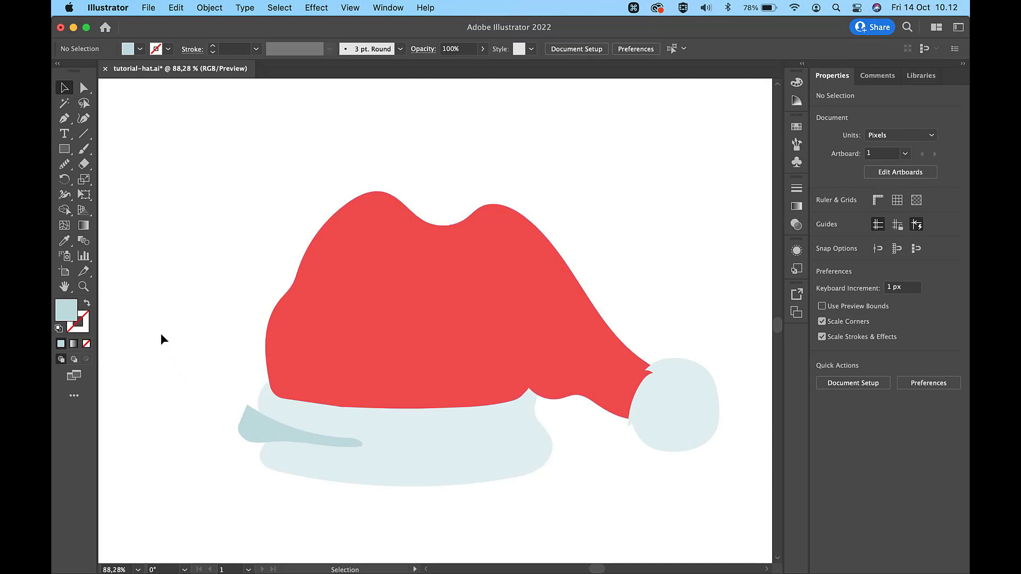
{"action": "left_click", "coordinate": [85, 149]}
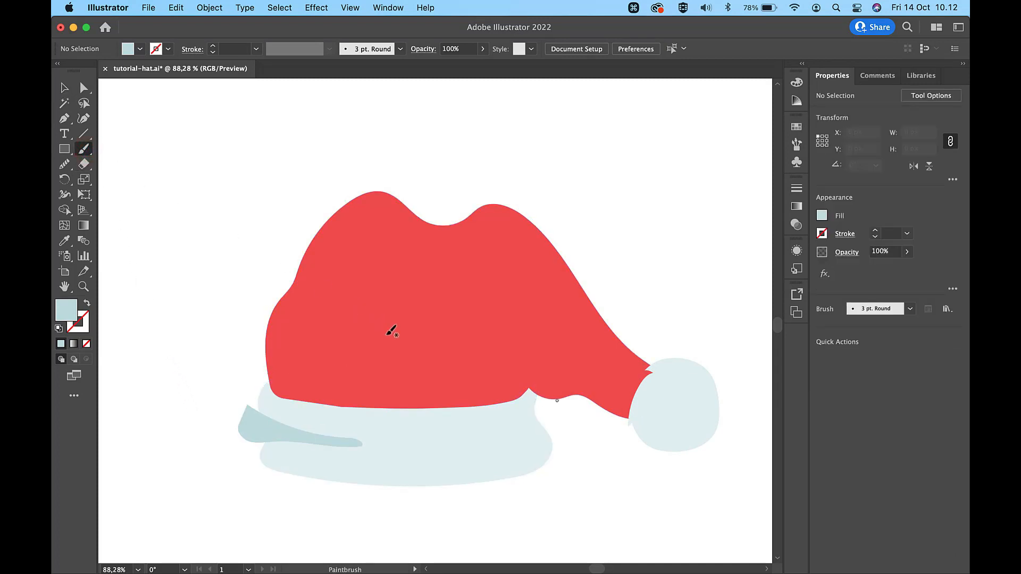
{"action": "scroll", "coordinate": [485, 399], "scroll_direction": "up", "scroll_amount": 2}
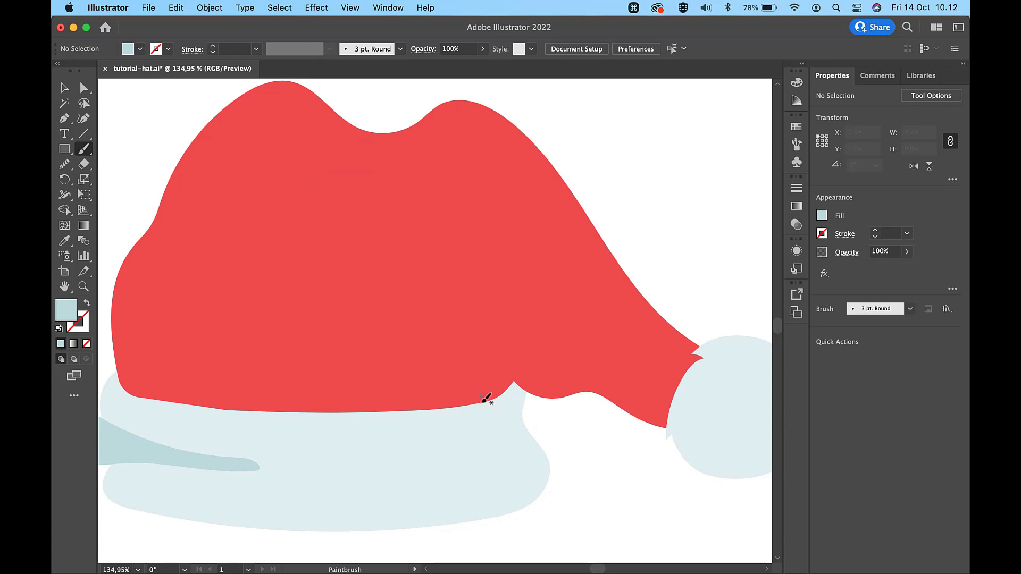
{"action": "left_click_drag", "start_coordinate": [482, 402], "coordinate": [510, 398]}
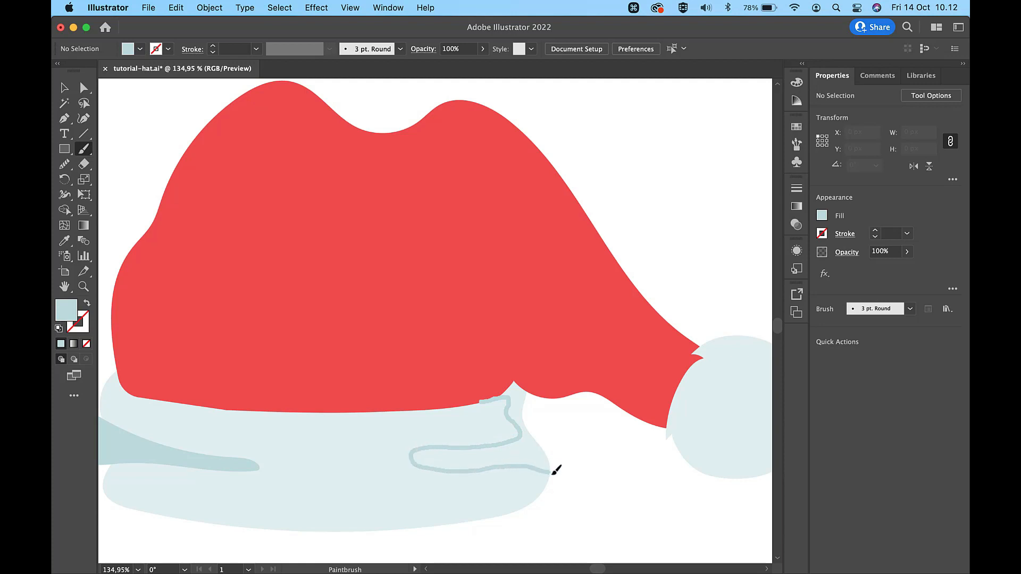
{"action": "mouse_move", "coordinate": [556, 470]}
{"action": "left_mouse_down"}
{"action": "mouse_move", "coordinate": [589, 468]}
{"action": "mouse_move", "coordinate": [585, 375]}
{"action": "mouse_move", "coordinate": [561, 347]}
{"action": "mouse_move", "coordinate": [523, 342]}
{"action": "mouse_move", "coordinate": [477, 374]}
{"action": "left_mouse_up"}
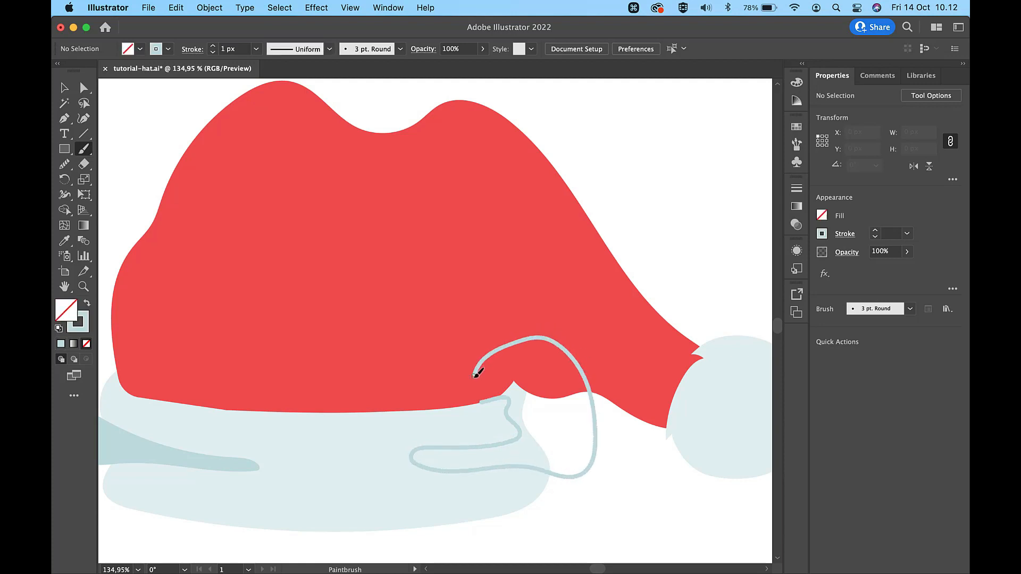
{"action": "key", "text": "a"}
{"action": "left_click", "coordinate": [481, 403]}
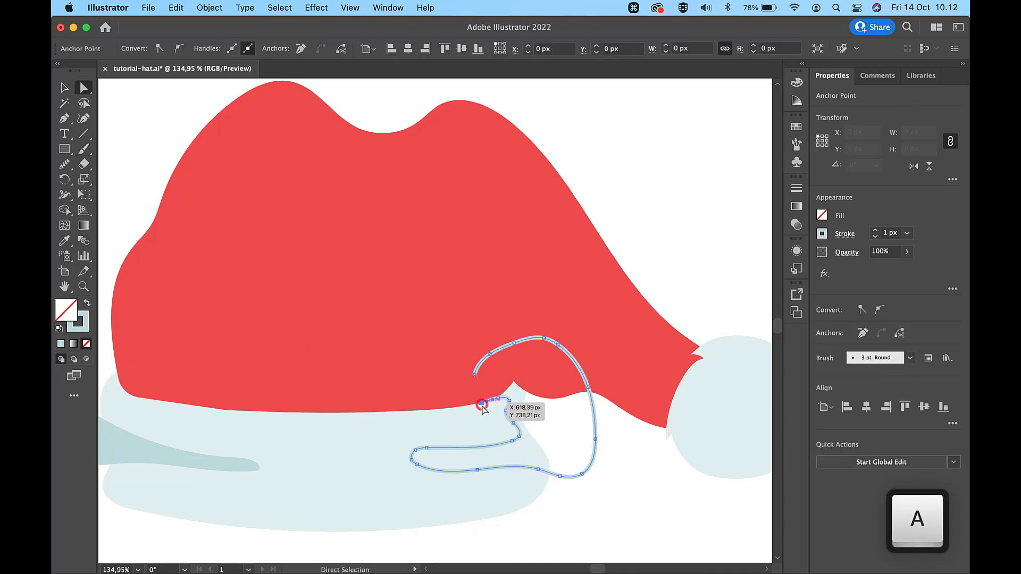
{"action": "left_click", "coordinate": [475, 375], "text": "shift"}
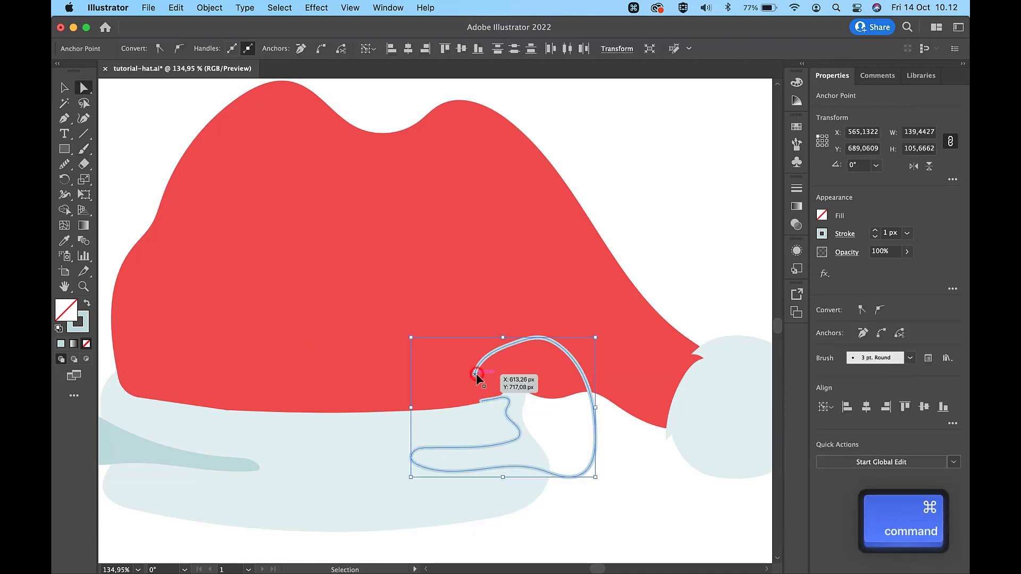
{"action": "key", "text": "super+j"}
{"action": "key", "text": "v"}
Fill the brim's right shadow shape with the left shadow's colour using the Eyedropper and deselect it.
{"action": "scroll", "coordinate": [617, 488], "scroll_direction": "down", "scroll_amount": 3}
{"action": "key", "text": "i"}
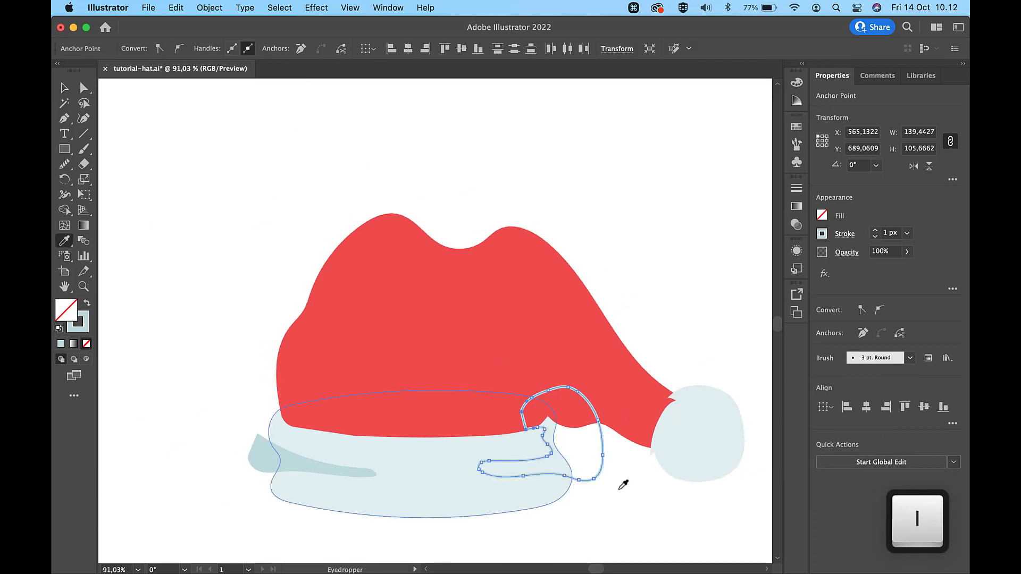
{"action": "left_click", "coordinate": [295, 453]}
{"action": "key", "text": "v"}
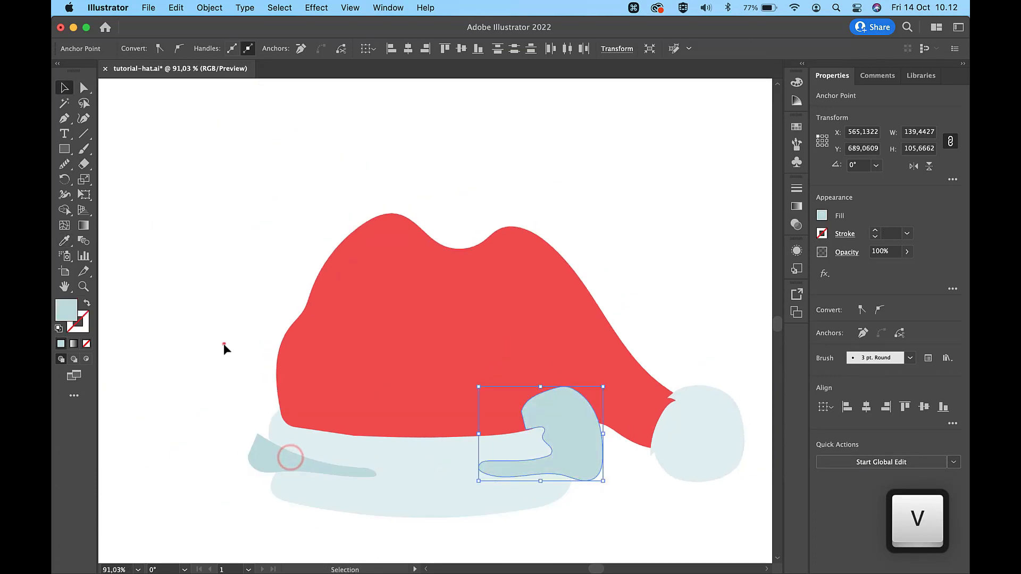
{"action": "left_click", "coordinate": [224, 343]}
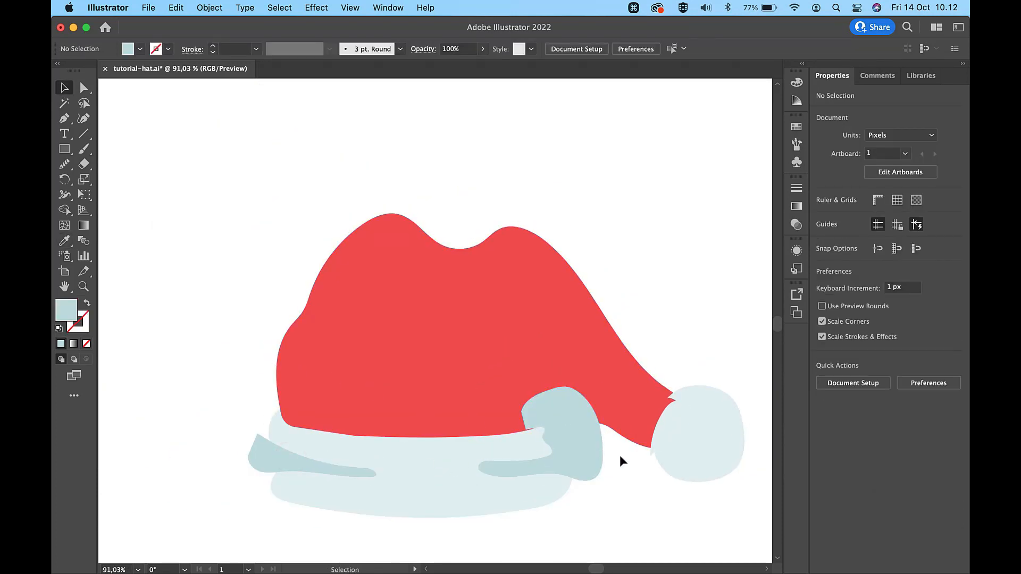
Trim away the parts of both side shadows that extend outside the brim with the Shape Builder tool.
{"action": "left_click", "coordinate": [583, 435]}
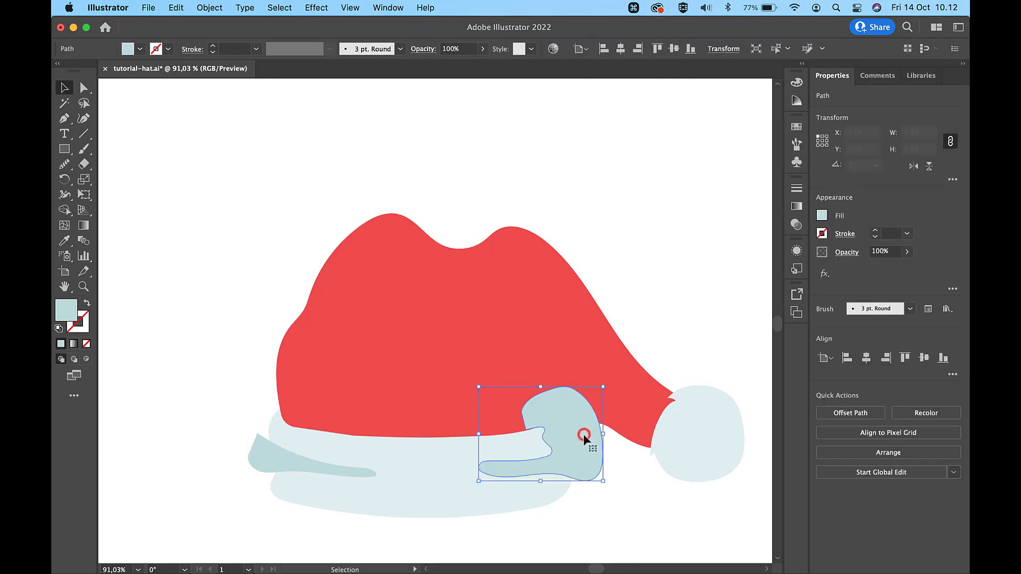
{"action": "left_click", "coordinate": [263, 455], "text": "shift"}
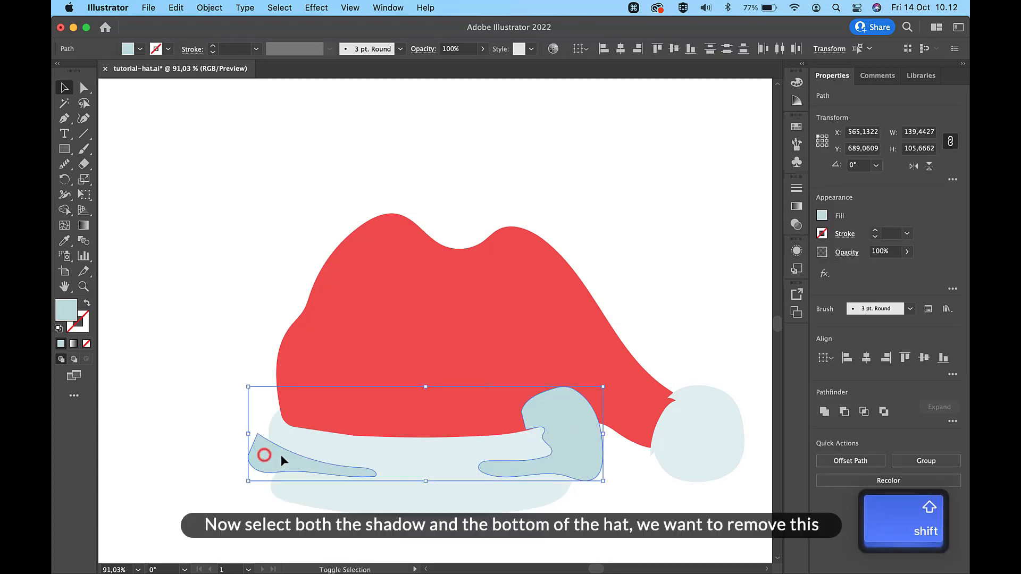
{"action": "left_click", "coordinate": [402, 458], "text": "shift"}
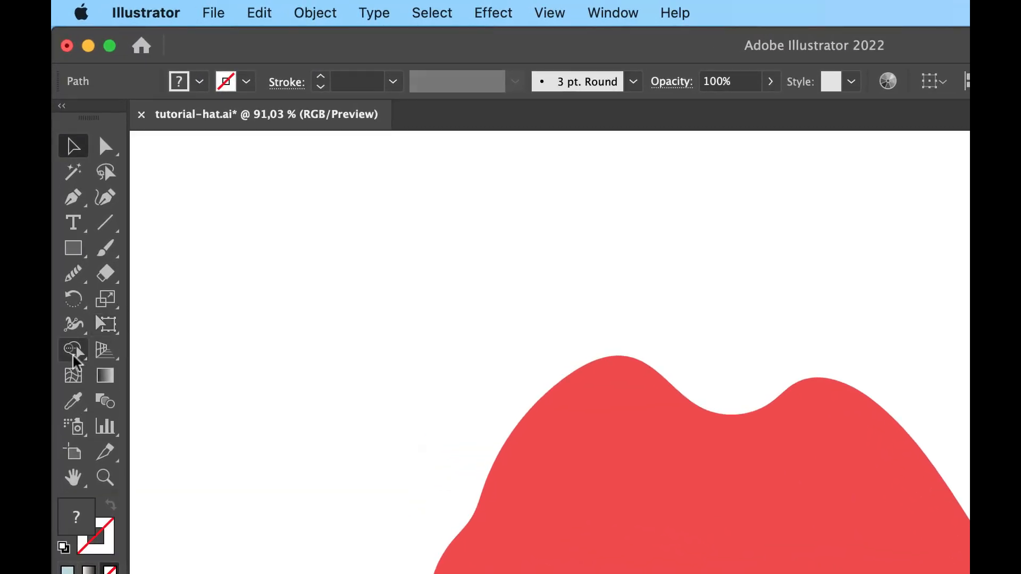
{"action": "left_click", "coordinate": [74, 356]}
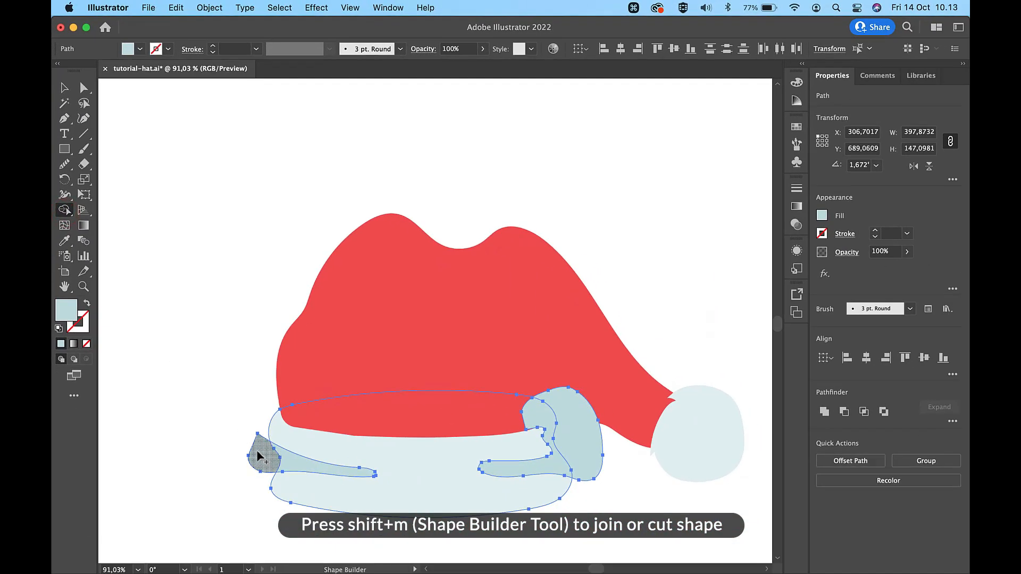
{"action": "left_click", "coordinate": [258, 456]}
{"action": "key", "text": "alt"}
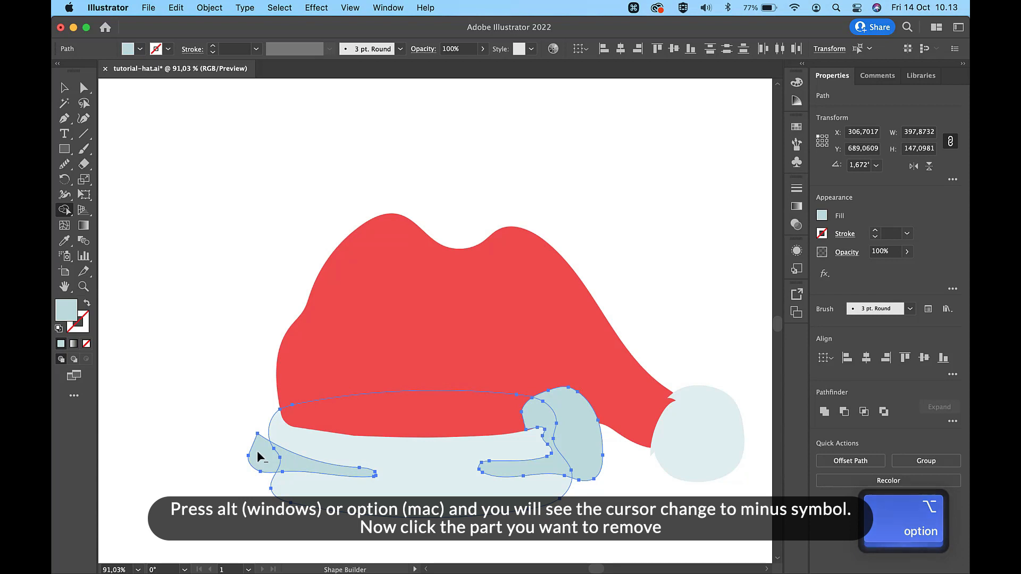
{"action": "left_click", "coordinate": [262, 459], "text": "alt"}
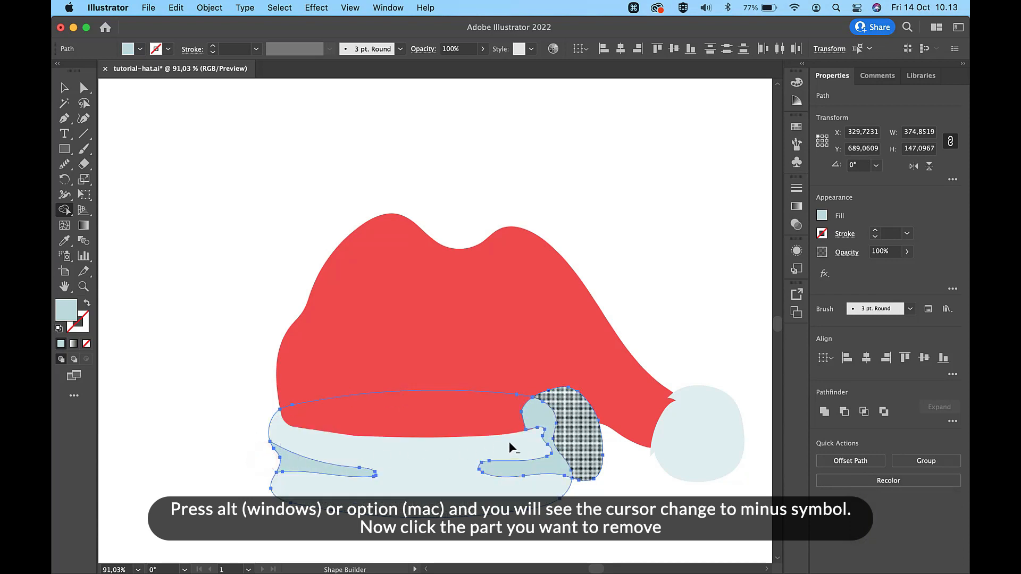
{"action": "left_click", "coordinate": [582, 442], "text": "alt"}
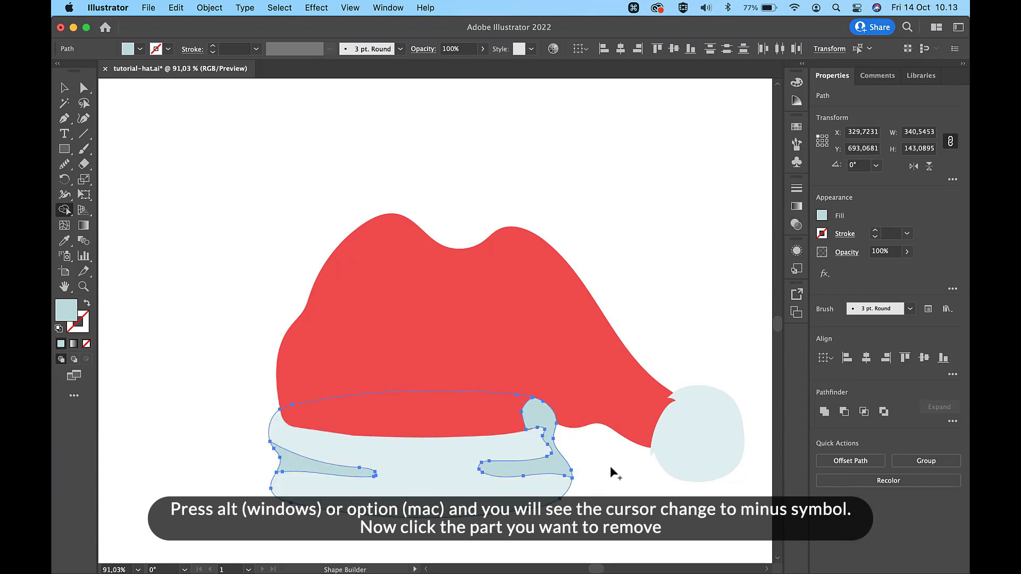
{"action": "key", "text": "v"}
{"action": "left_click", "coordinate": [611, 466]}
Send the brim's right shadow backward behind the red crown and deselect it.
{"action": "left_click", "coordinate": [543, 418]}
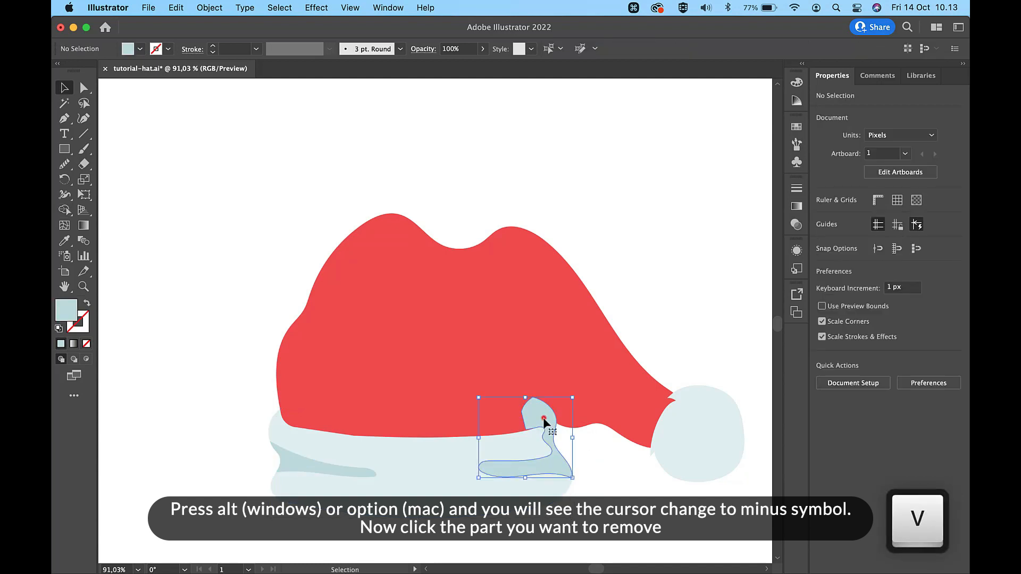
{"action": "key", "text": "super+bracketleft"}
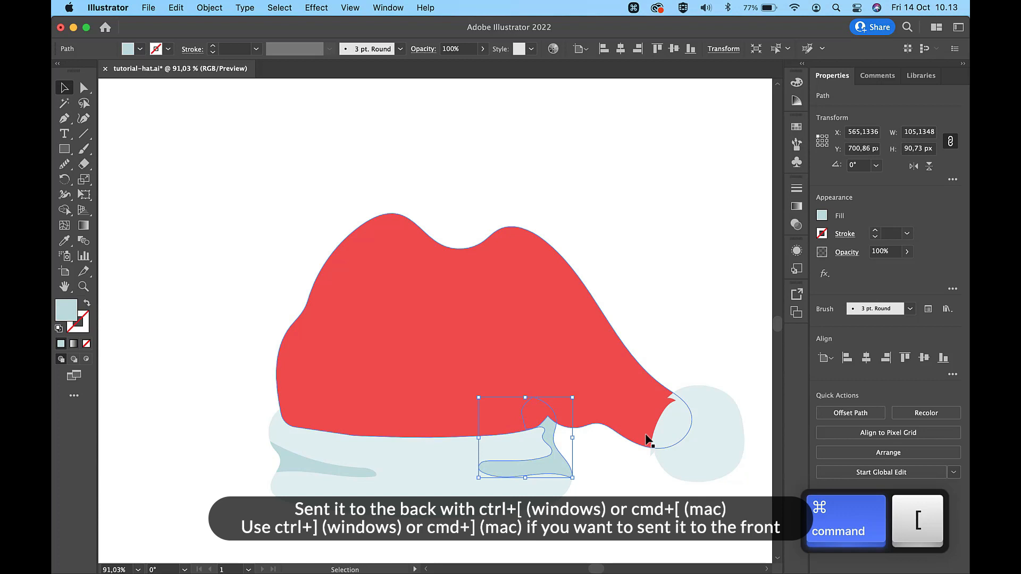
{"action": "left_click", "coordinate": [617, 485]}
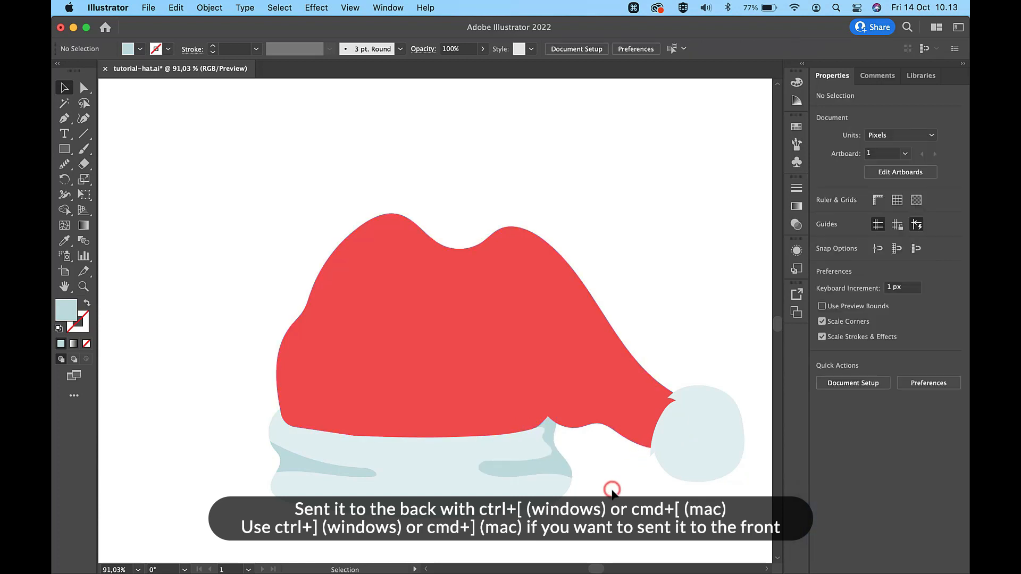
Paint a wavy shadow outline about 384 by 90 px around the brim's lower edge and join its open ends.
{"action": "scroll", "coordinate": [612, 494], "scroll_direction": "down", "scroll_amount": 3}
{"action": "scroll", "coordinate": [612, 494], "scroll_direction": "down", "scroll_amount": 2}
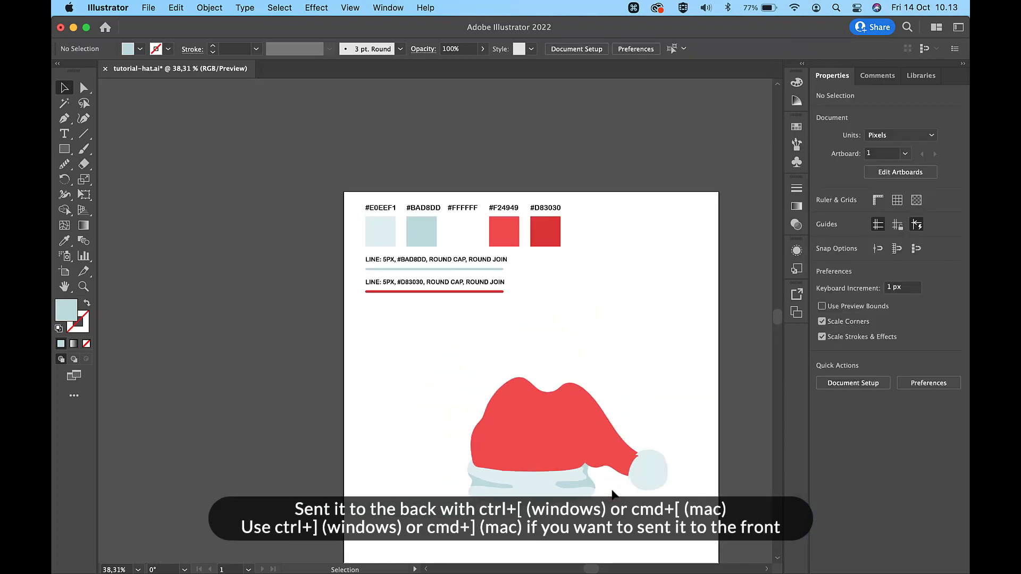
{"action": "scroll", "coordinate": [613, 494], "scroll_direction": "up", "scroll_amount": 2}
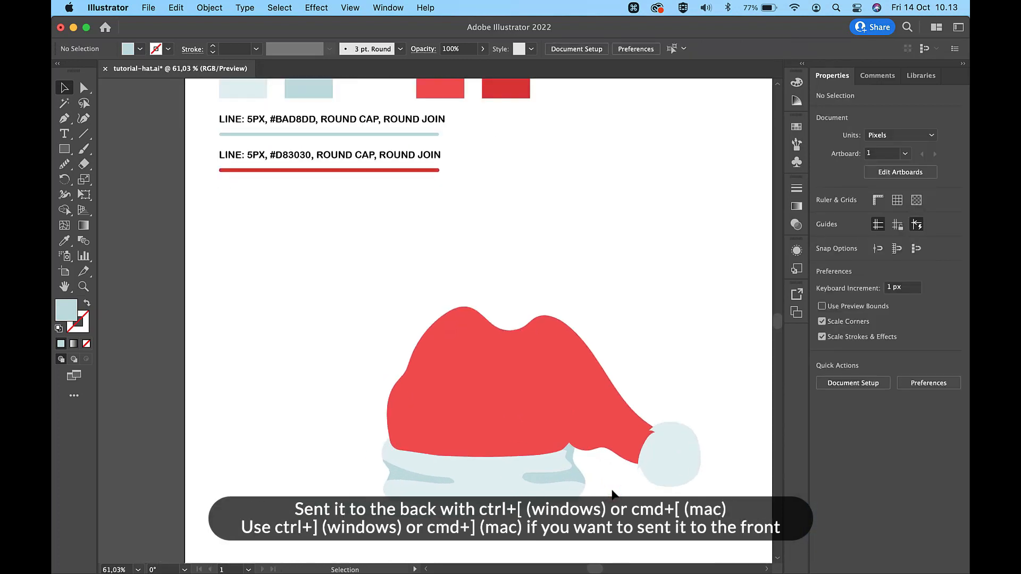
{"action": "left_click", "coordinate": [83, 150]}
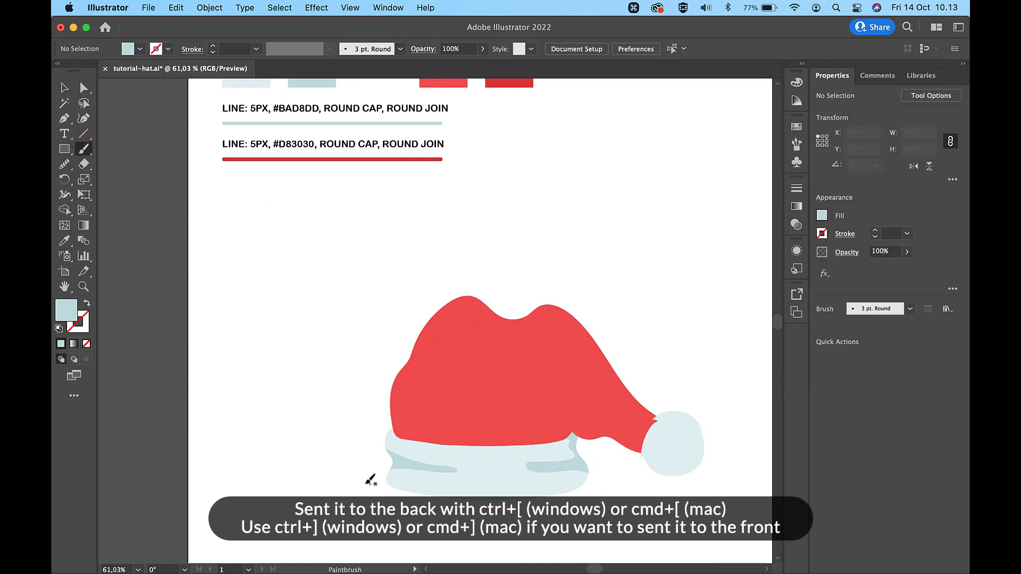
{"action": "left_click_drag", "start_coordinate": [366, 481], "coordinate": [460, 479]}
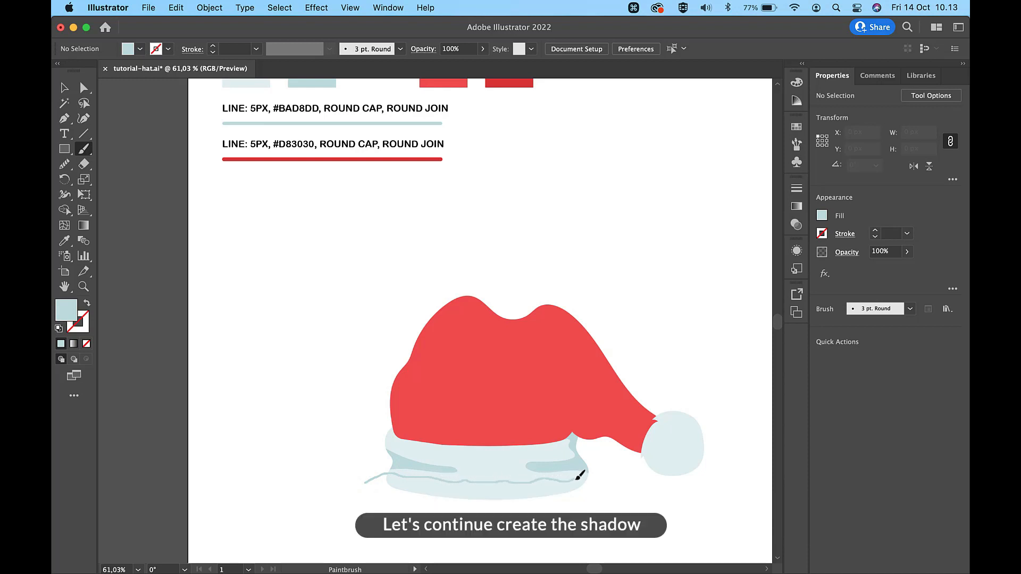
{"action": "mouse_move", "coordinate": [597, 492]}
{"action": "left_mouse_down"}
{"action": "mouse_move", "coordinate": [484, 520]}
{"action": "mouse_move", "coordinate": [397, 522]}
{"action": "mouse_move", "coordinate": [372, 500]}
{"action": "left_mouse_up"}
{"action": "scroll", "coordinate": [371, 500], "scroll_direction": "up", "scroll_amount": 1}
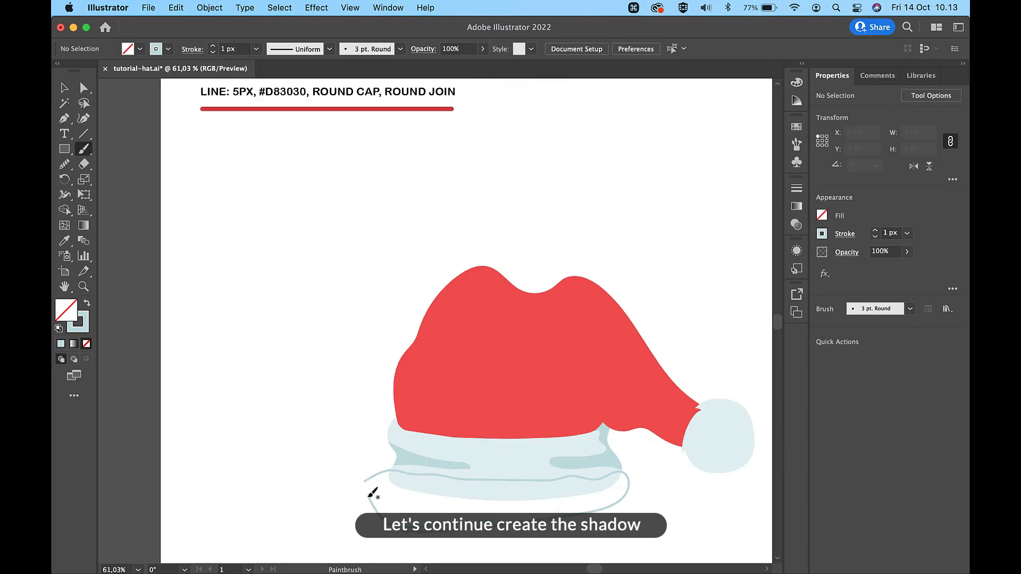
{"action": "key", "text": "a"}
{"action": "left_click", "coordinate": [365, 481]}
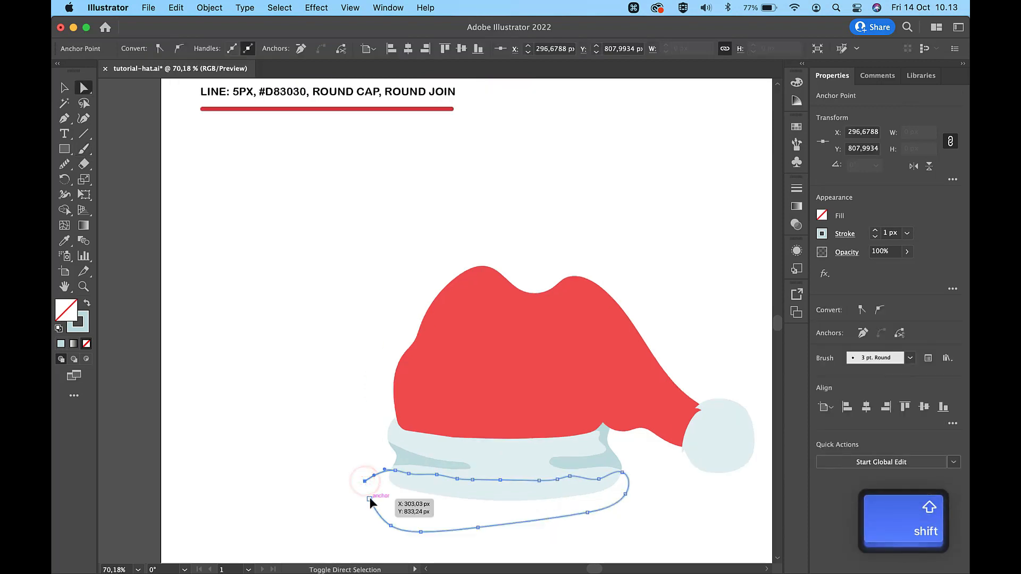
{"action": "left_click", "coordinate": [370, 499], "text": "shift"}
{"action": "key", "text": "super+j"}
{"action": "key", "text": "v"}
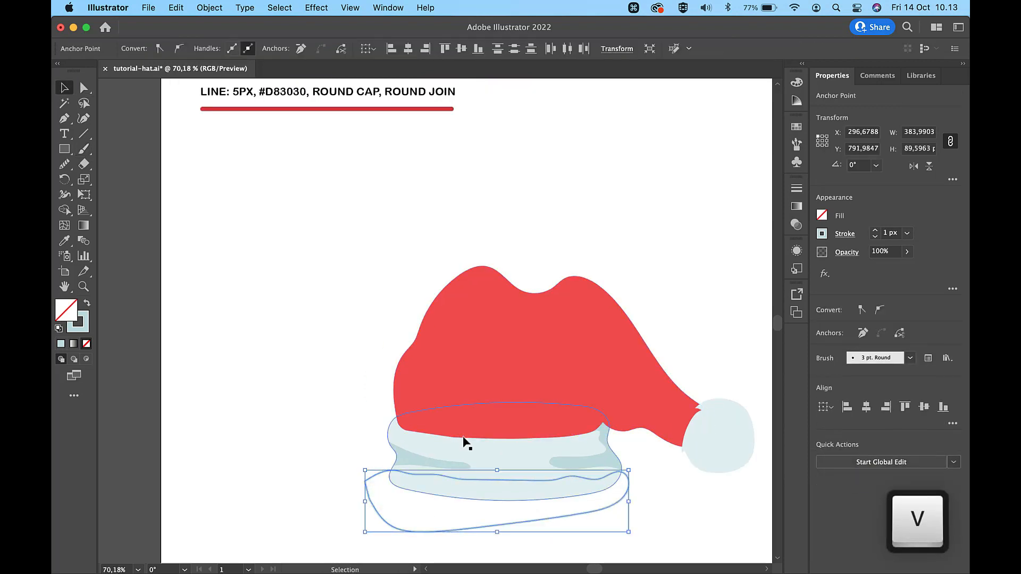
Trim away the lower shadow outline's area outside the brim with the Shape Builder tool and deselect everything.
{"action": "left_click", "coordinate": [516, 451], "text": "shift"}
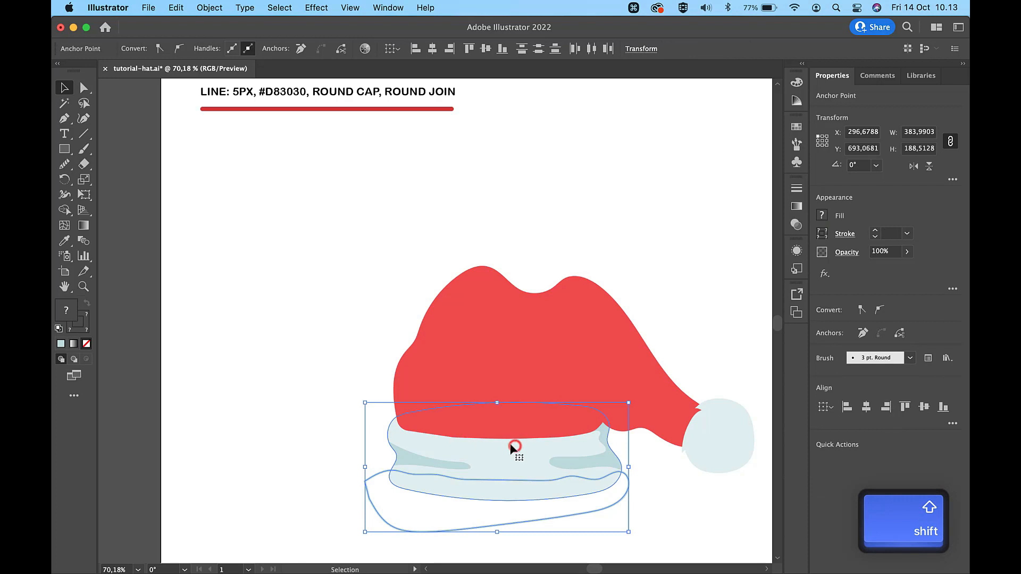
{"action": "left_click", "coordinate": [65, 210]}
{"action": "left_click", "coordinate": [400, 499], "text": "alt"}
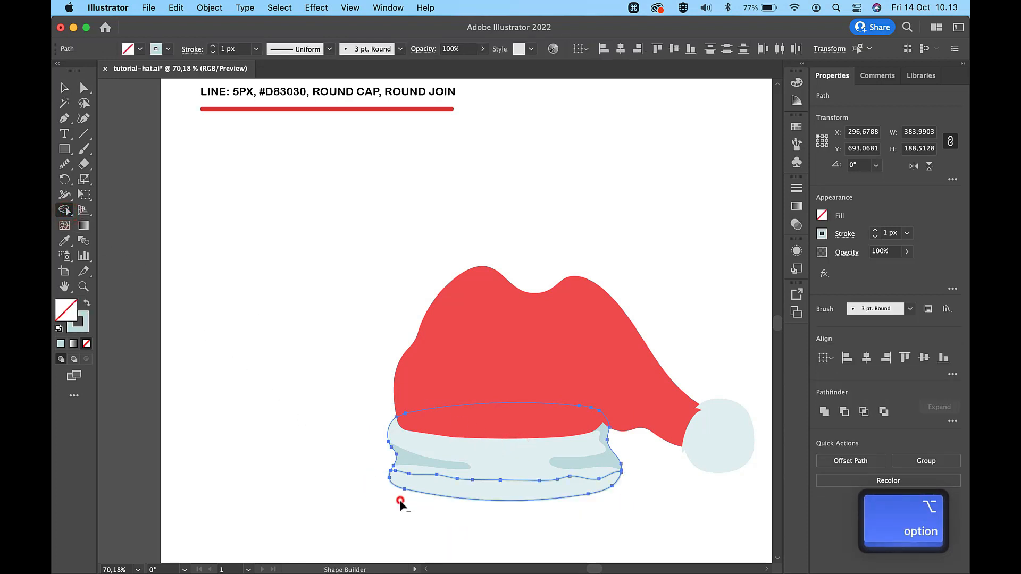
{"action": "key", "text": "v"}
{"action": "left_click", "coordinate": [276, 363]}
Fill the wavy lower shadow with the brim's right shadow colour using the Eyedropper and deselect it.
{"action": "left_click", "coordinate": [470, 479]}
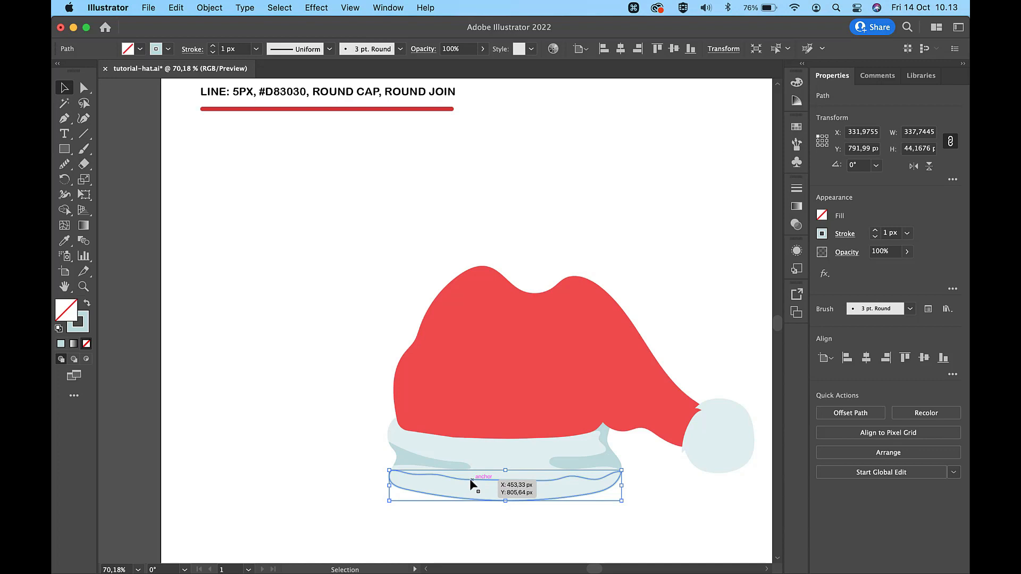
{"action": "key", "text": "i"}
{"action": "left_click", "coordinate": [609, 461]}
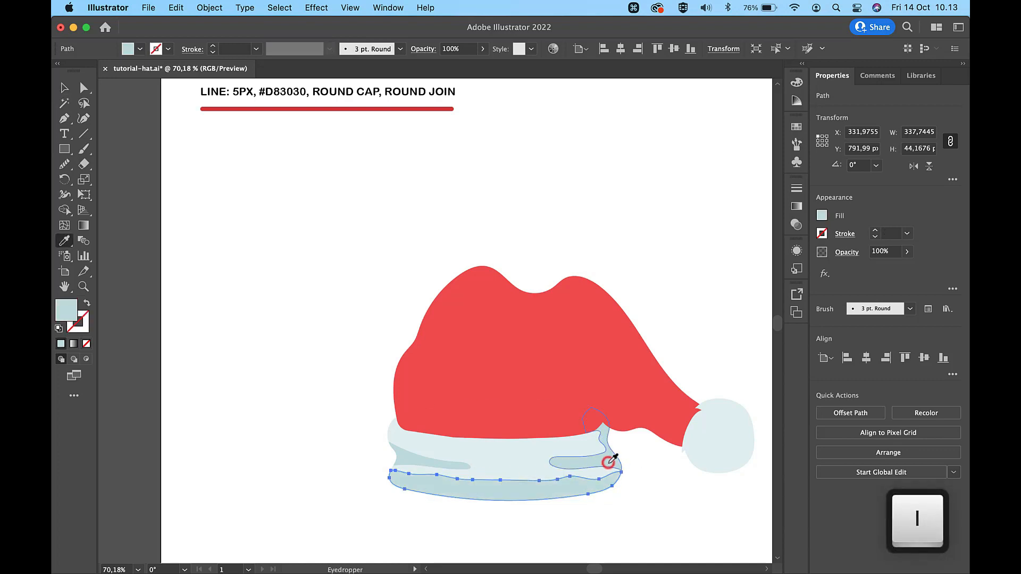
{"action": "key", "text": "v"}
{"action": "left_click", "coordinate": [662, 484]}
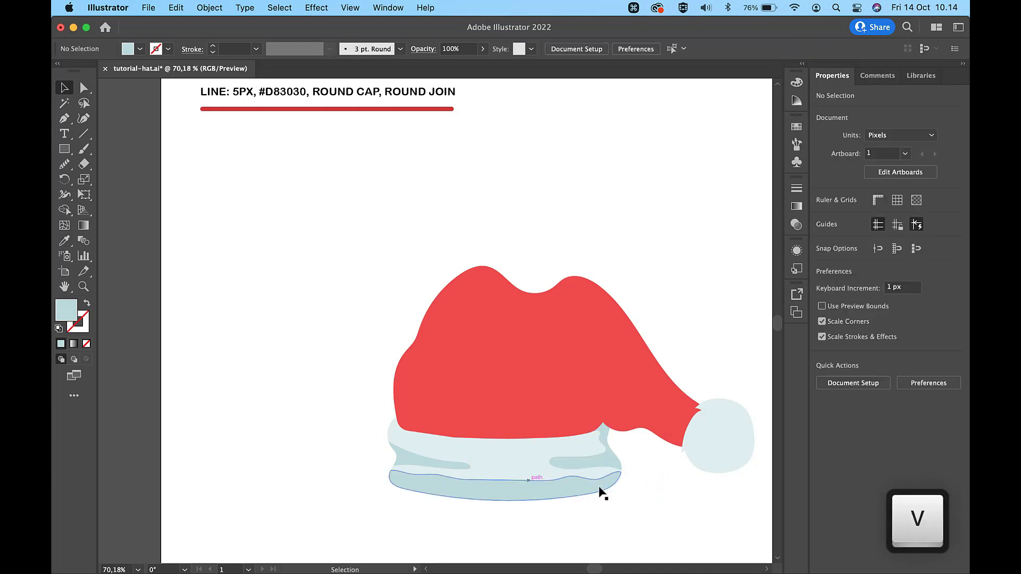
Set the opacity of the brim's lower shadow to 30% and deselect it.
{"action": "left_click", "coordinate": [518, 488]}
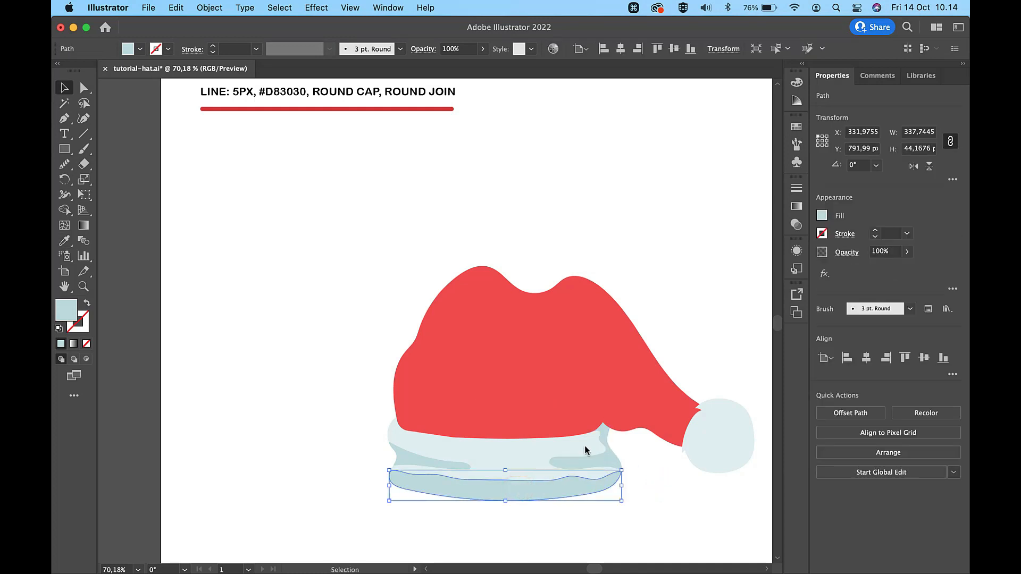
{"action": "left_click", "coordinate": [882, 251]}
{"action": "type", "text": "30"}
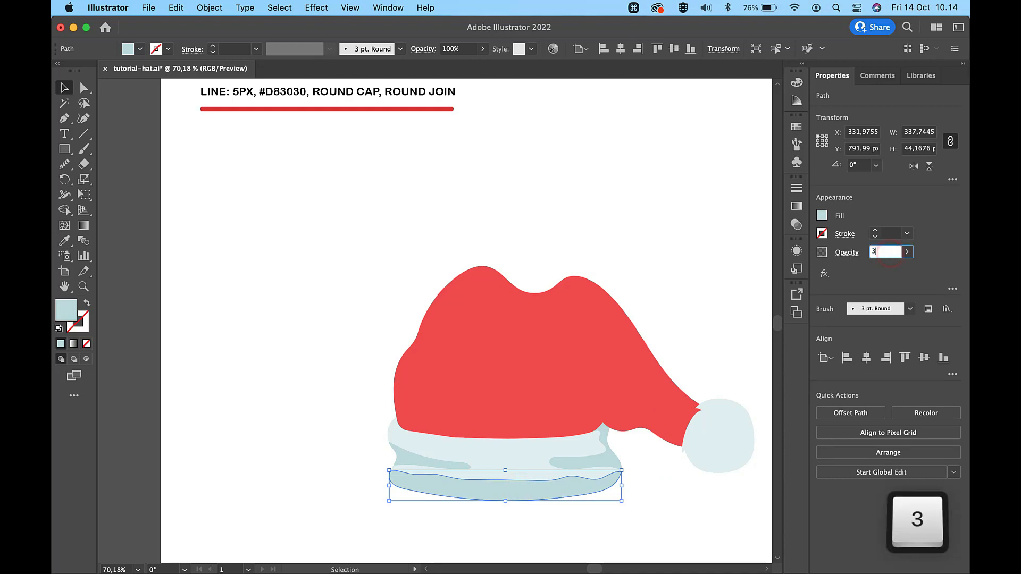
{"action": "key", "text": "Return"}
{"action": "left_click", "coordinate": [661, 468]}
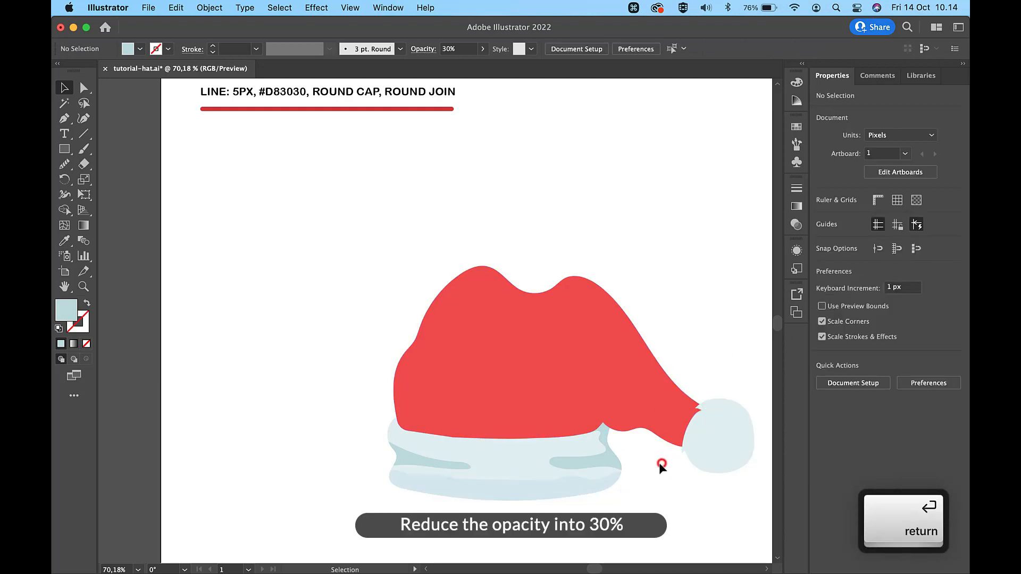
Set the opacity of the brim's two side shadows to 70% and deselect them.
{"action": "left_click", "coordinate": [603, 458]}
{"action": "left_click", "coordinate": [419, 461], "text": "shift"}
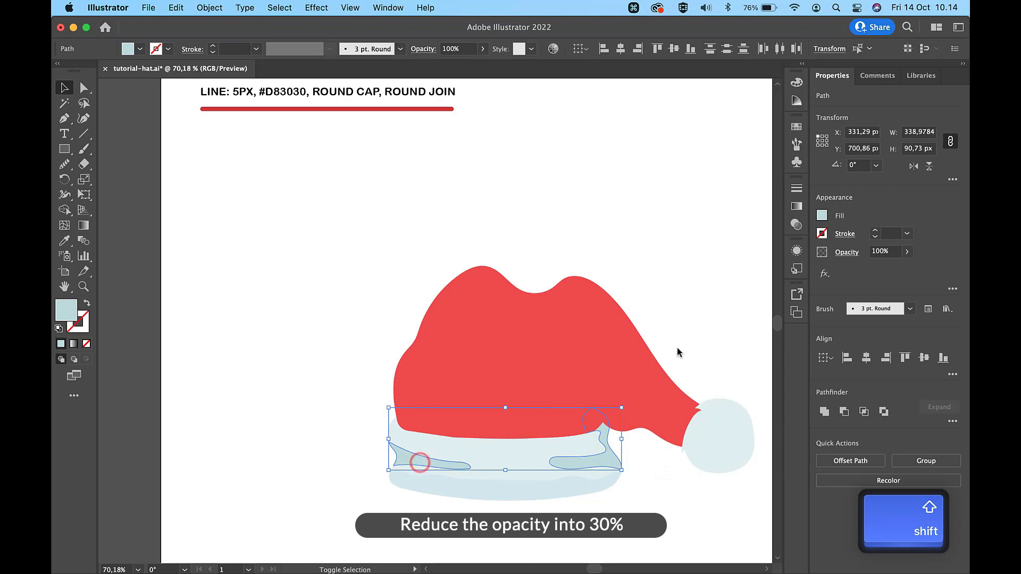
{"action": "left_click", "coordinate": [895, 251]}
{"action": "type", "text": "70"}
{"action": "key", "text": "Return"}
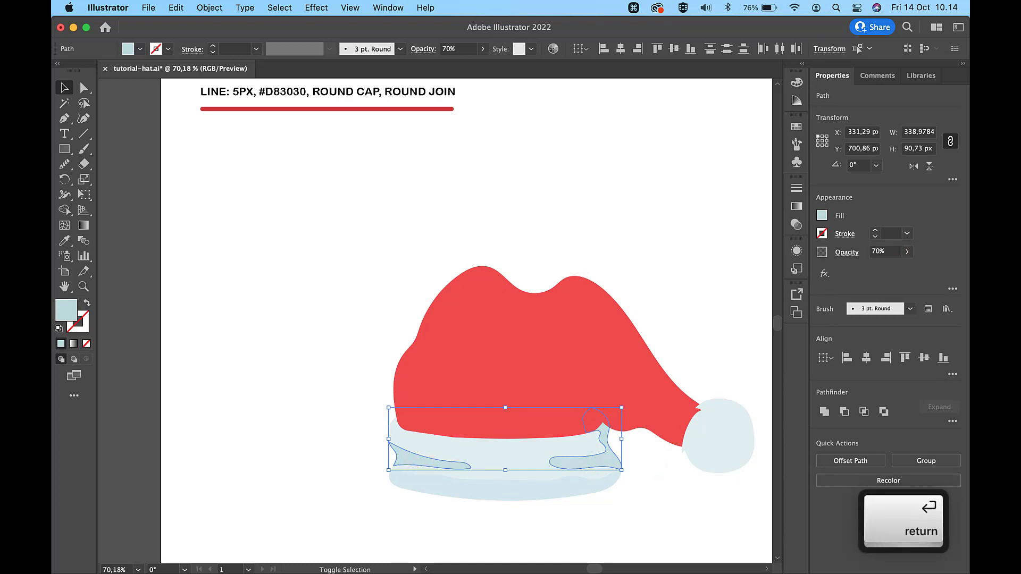
{"action": "left_click", "coordinate": [681, 221]}
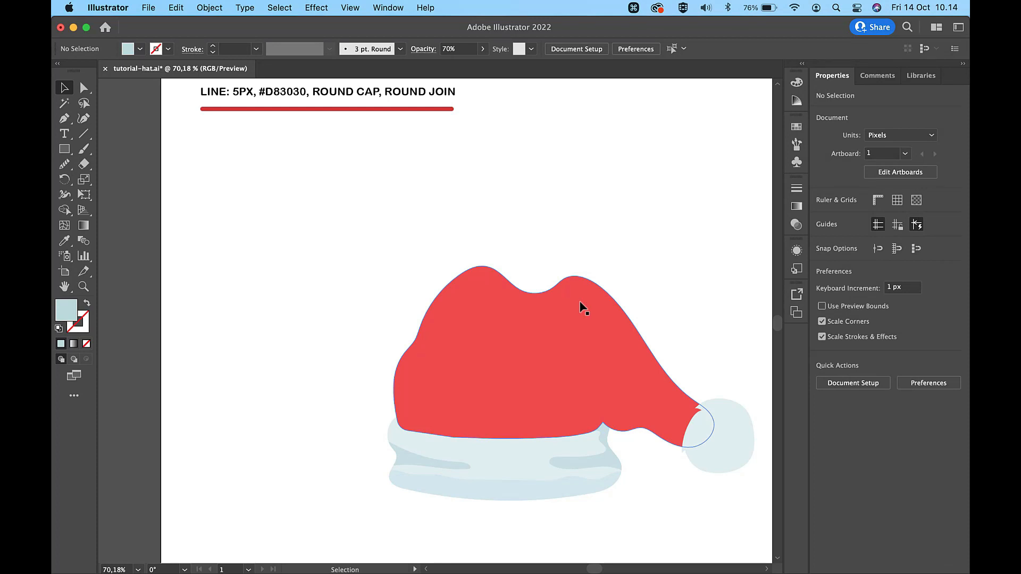
Paint a small rounded shadow outline about 24 by 15 px at the crown's lower-left corner and join its open ends.
{"action": "scroll", "coordinate": [540, 362], "scroll_direction": "up", "scroll_amount": 5}
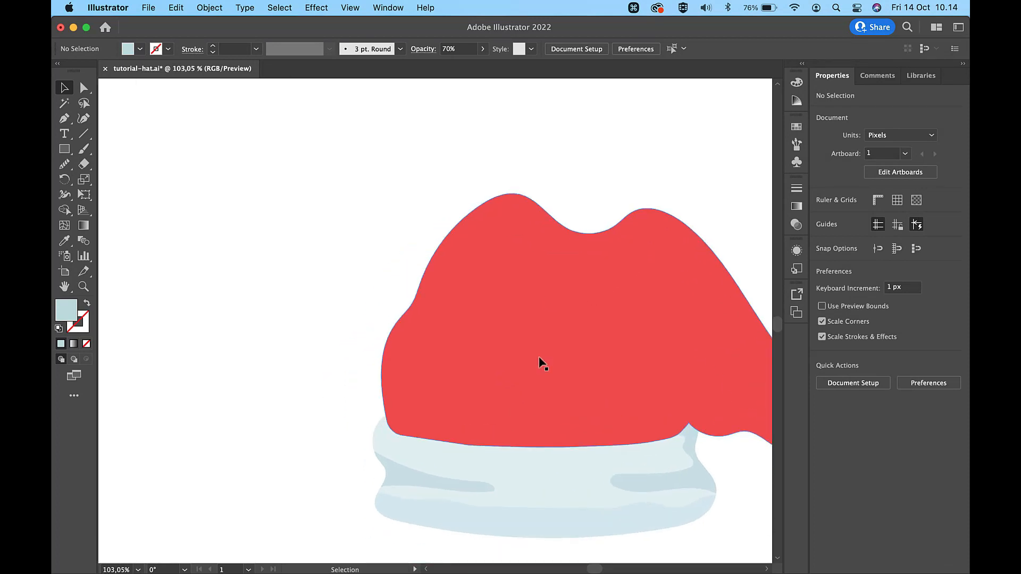
{"action": "left_click", "coordinate": [87, 152]}
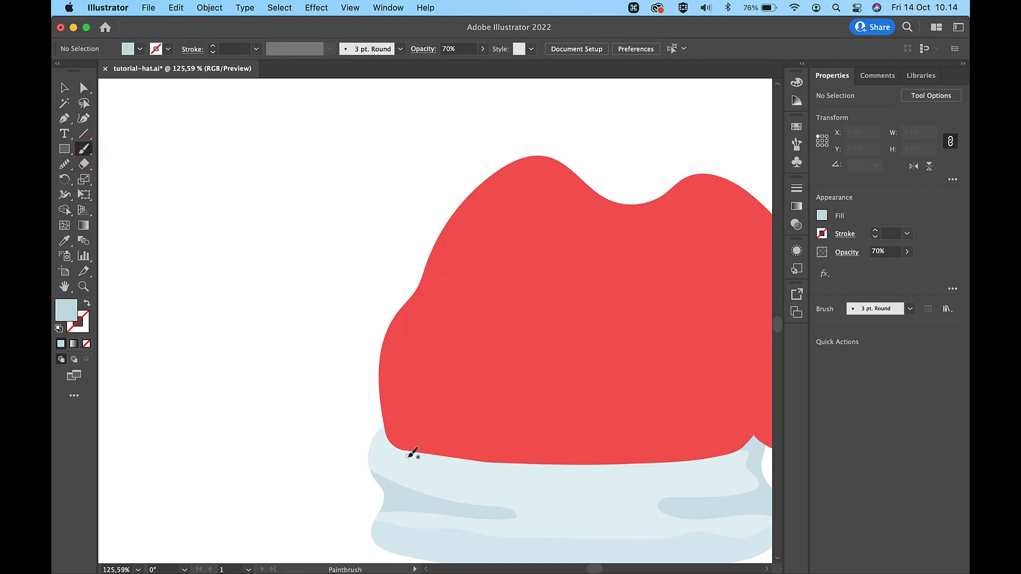
{"action": "scroll", "coordinate": [412, 453], "scroll_direction": "up", "scroll_amount": 4}
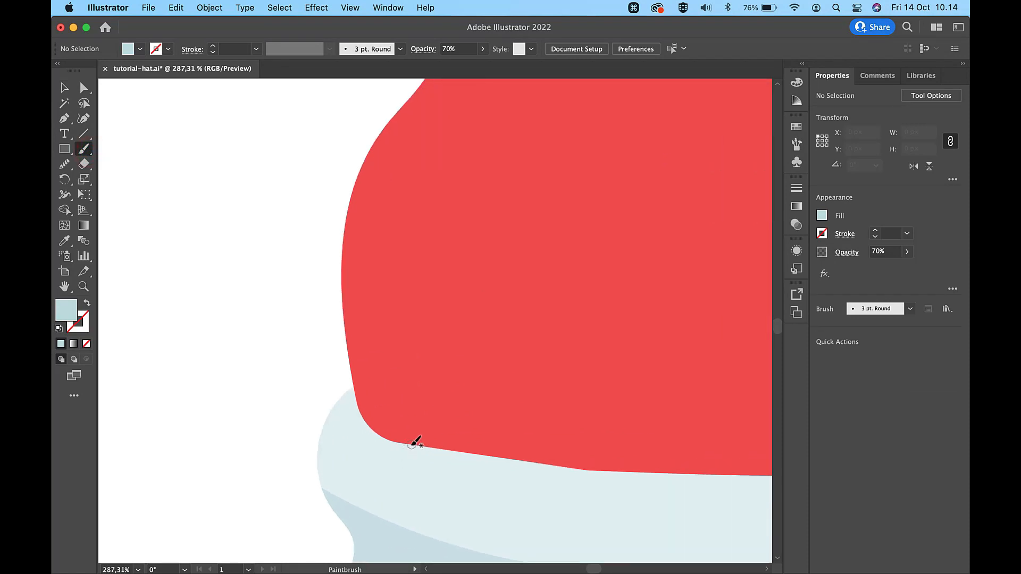
{"action": "mouse_move", "coordinate": [411, 444]}
{"action": "left_mouse_down"}
{"action": "mouse_move", "coordinate": [355, 432]}
{"action": "mouse_move", "coordinate": [350, 418]}
{"action": "mouse_move", "coordinate": [378, 404]}
{"action": "mouse_move", "coordinate": [417, 439]}
{"action": "left_mouse_up"}
{"action": "scroll", "coordinate": [417, 440], "scroll_direction": "up", "scroll_amount": 2}
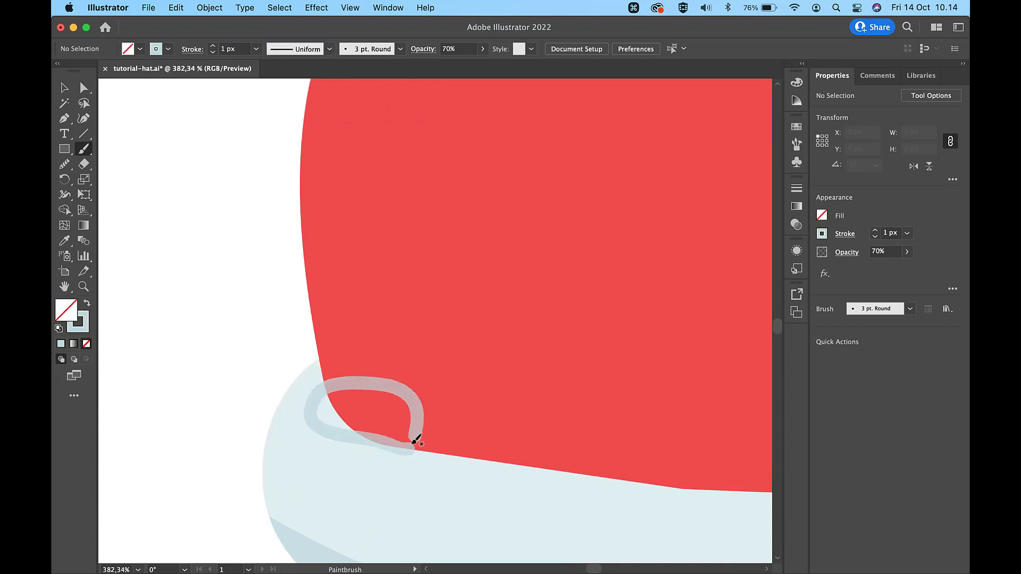
{"action": "key", "text": "a"}
{"action": "left_click", "coordinate": [409, 448]}
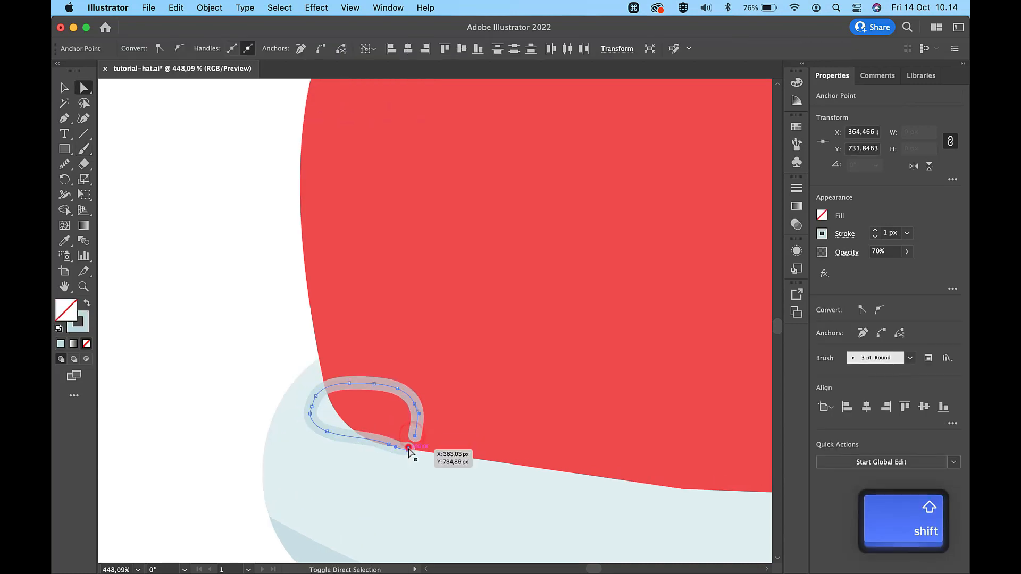
{"action": "key", "text": "super+j"}
{"action": "scroll", "coordinate": [409, 451], "scroll_direction": "down", "scroll_amount": 4}
{"action": "key", "text": "v"}
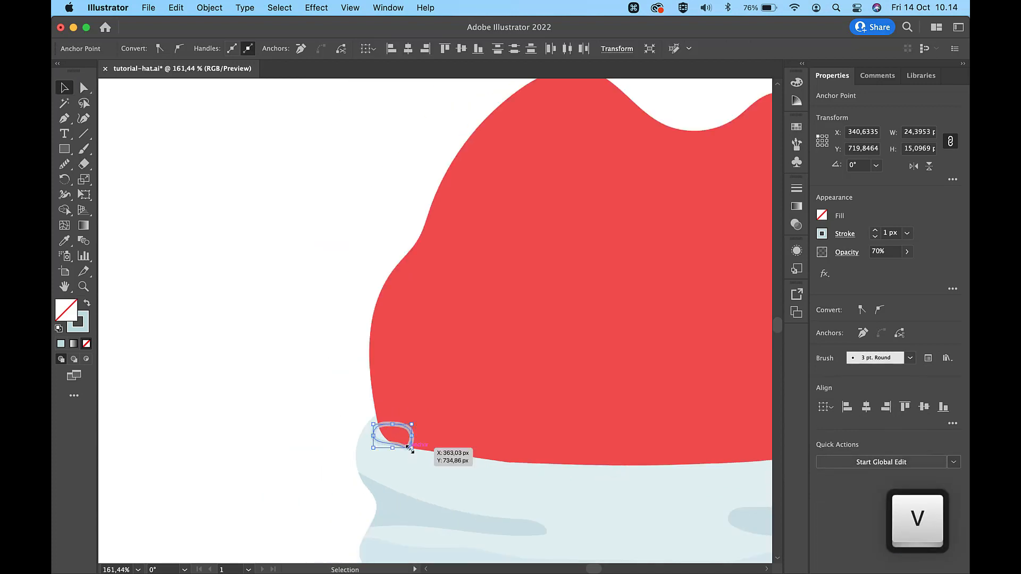
Fill the small corner shadow with the brim's lower shadow appearance using the Eyedropper and deselect it.
{"action": "scroll", "coordinate": [410, 449], "scroll_direction": "down", "scroll_amount": 3}
{"action": "key", "text": "i"}
{"action": "left_click", "coordinate": [411, 482]}
{"action": "key", "text": "v"}
{"action": "left_click", "coordinate": [226, 368]}
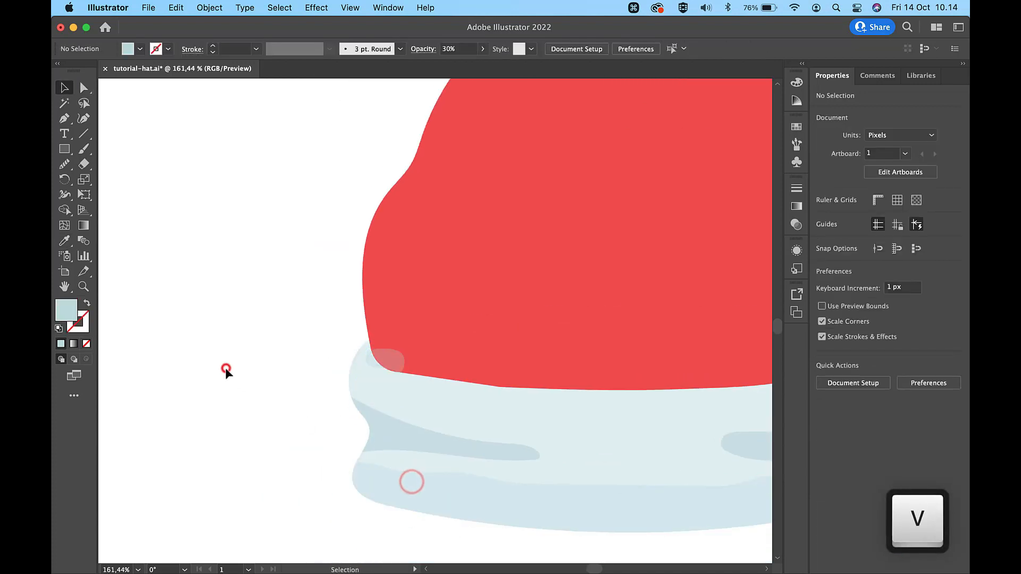
Apply the brim's left side shadow appearance to the small corner shadow with the Eyedropper and deselect it.
{"action": "left_click", "coordinate": [368, 360]}
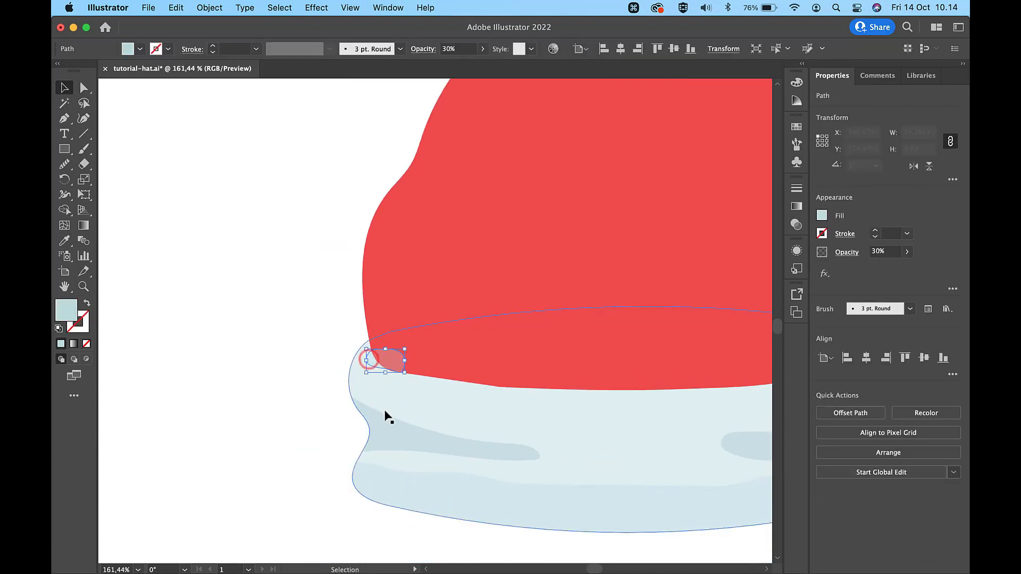
{"action": "key", "text": "i"}
{"action": "left_click", "coordinate": [389, 437]}
{"action": "key", "text": "v"}
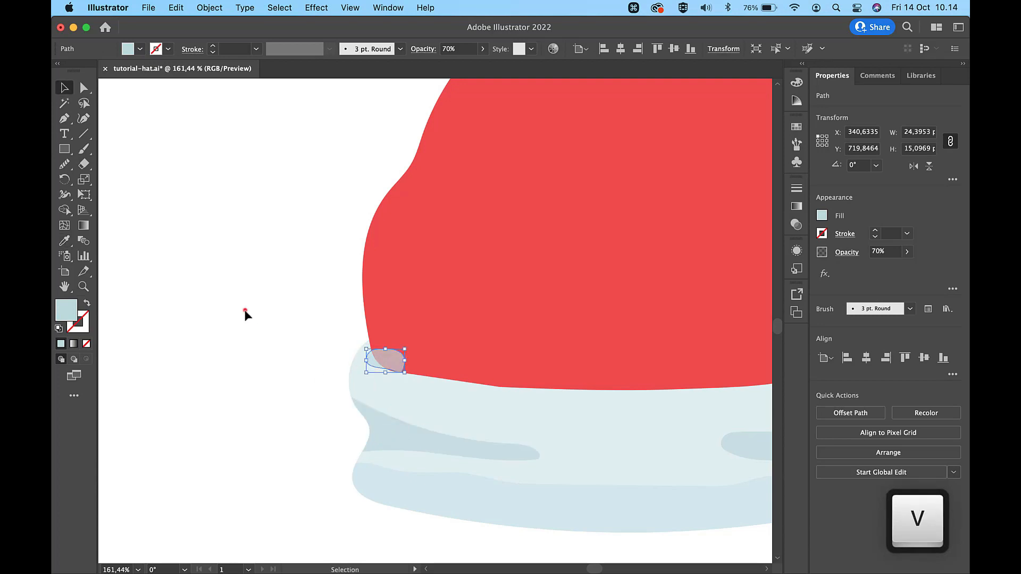
{"action": "left_click", "coordinate": [245, 314]}
Send the small corner shadow backward until it sits behind the red crown and deselect it.
{"action": "left_click", "coordinate": [389, 359]}
{"action": "key", "text": "super+bracketleft"}
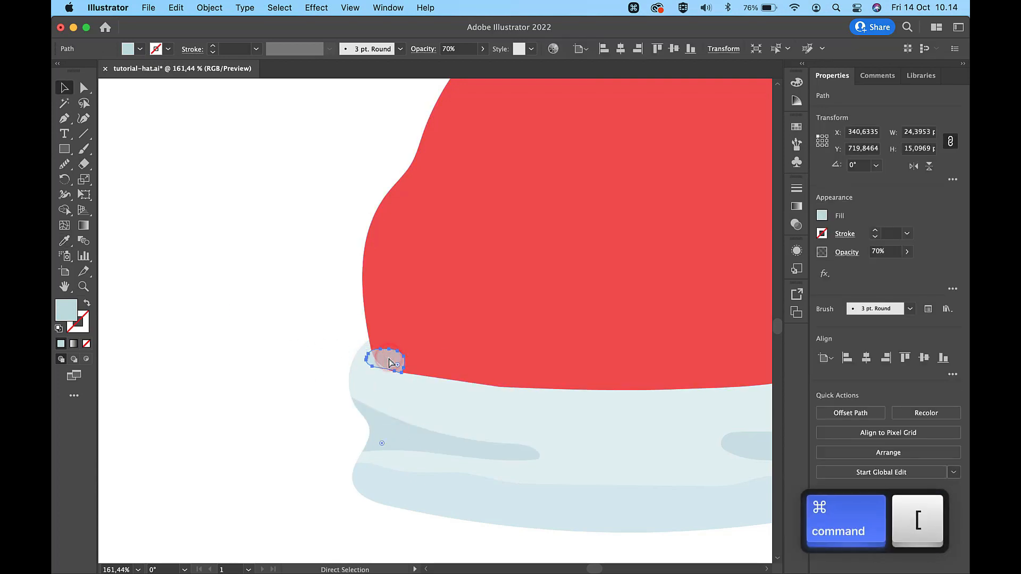
{"action": "key", "text": "super+bracketleft"}
{"action": "left_click", "coordinate": [247, 321]}
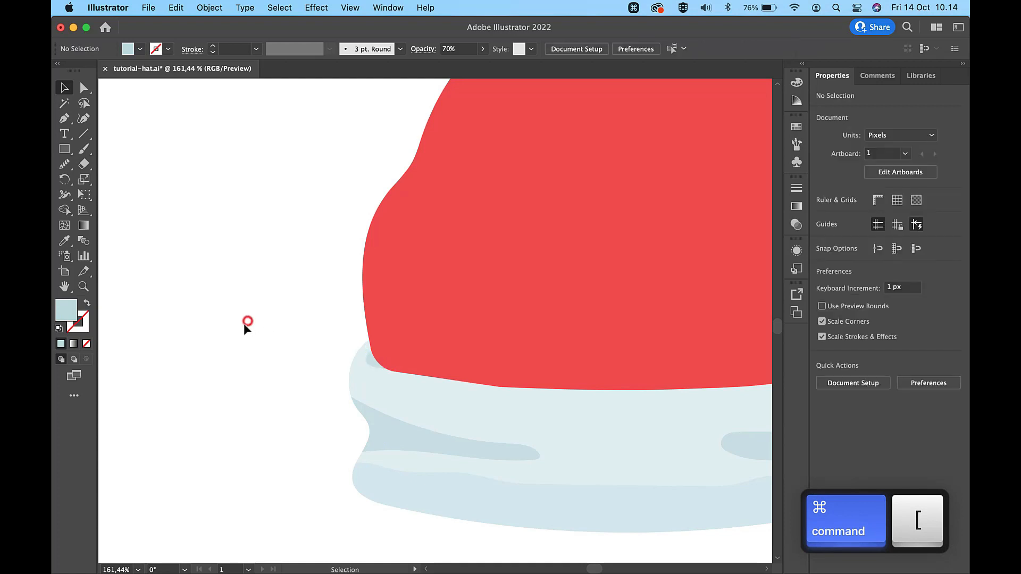
{"action": "scroll", "coordinate": [206, 356], "scroll_direction": "down", "scroll_amount": 5}
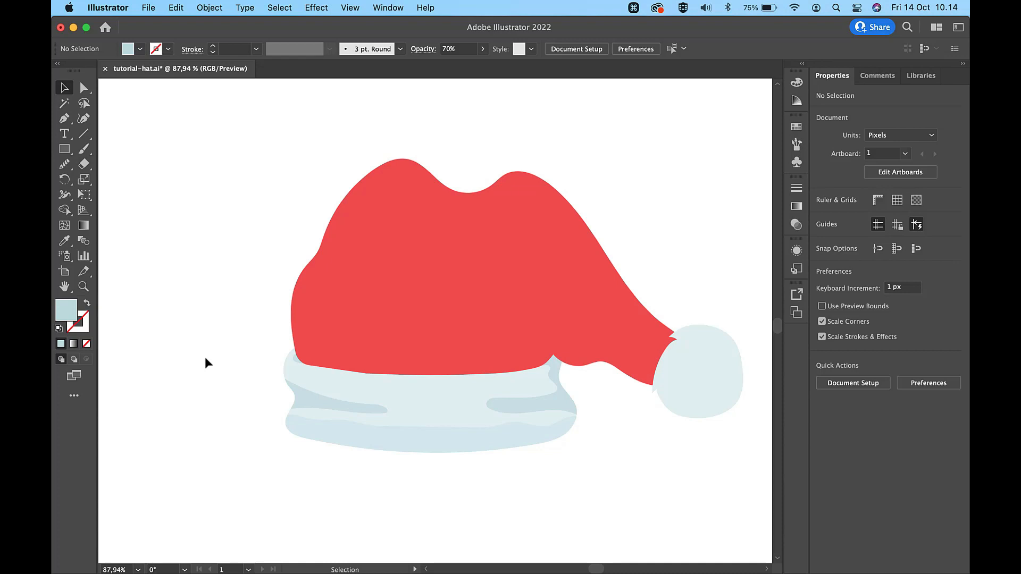
{"action": "scroll", "coordinate": [310, 361], "scroll_direction": "up", "scroll_amount": 3}
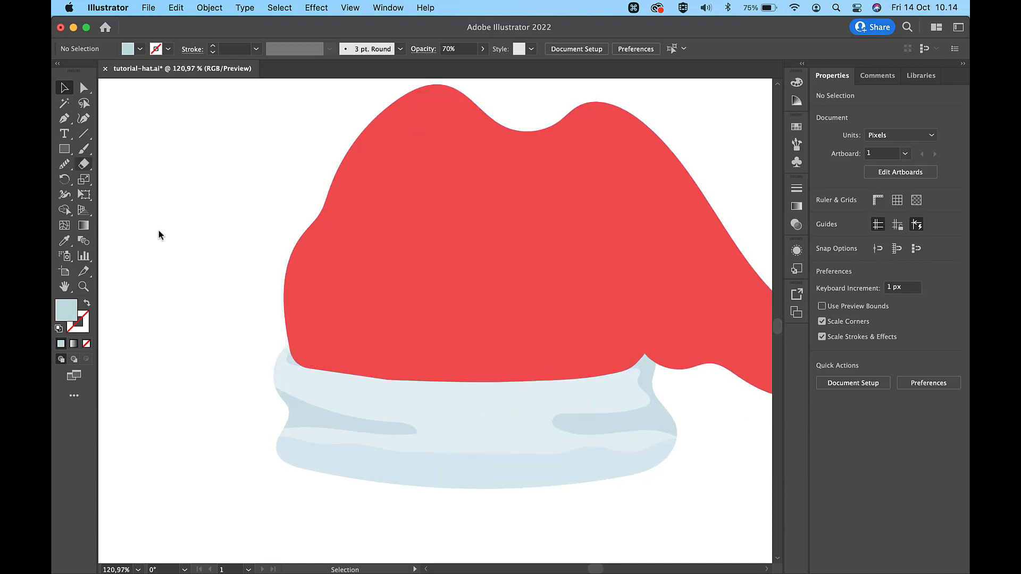
{"action": "left_click", "coordinate": [64, 148]}
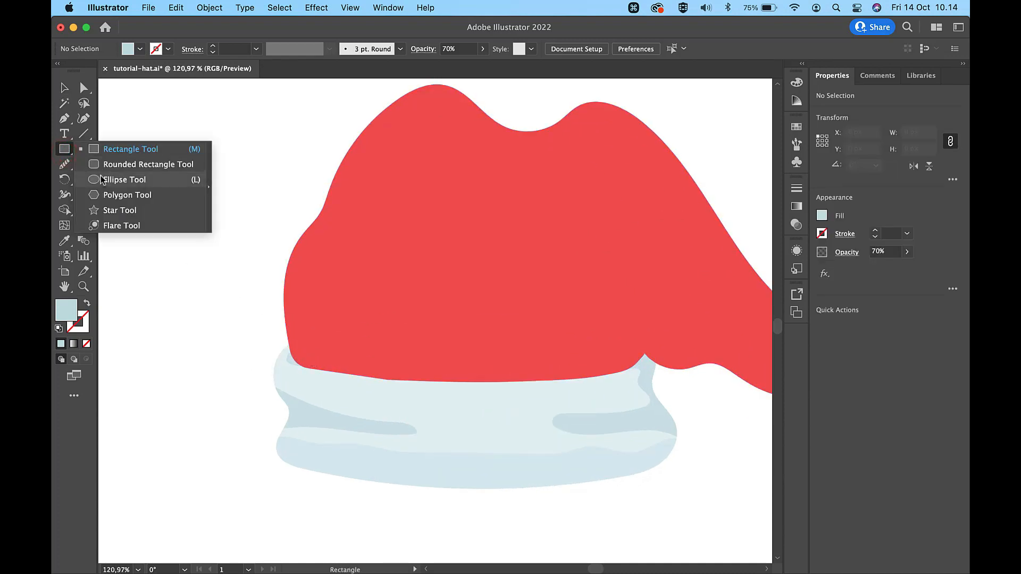
{"action": "left_click", "coordinate": [101, 180]}
{"action": "left_click", "coordinate": [64, 87]}
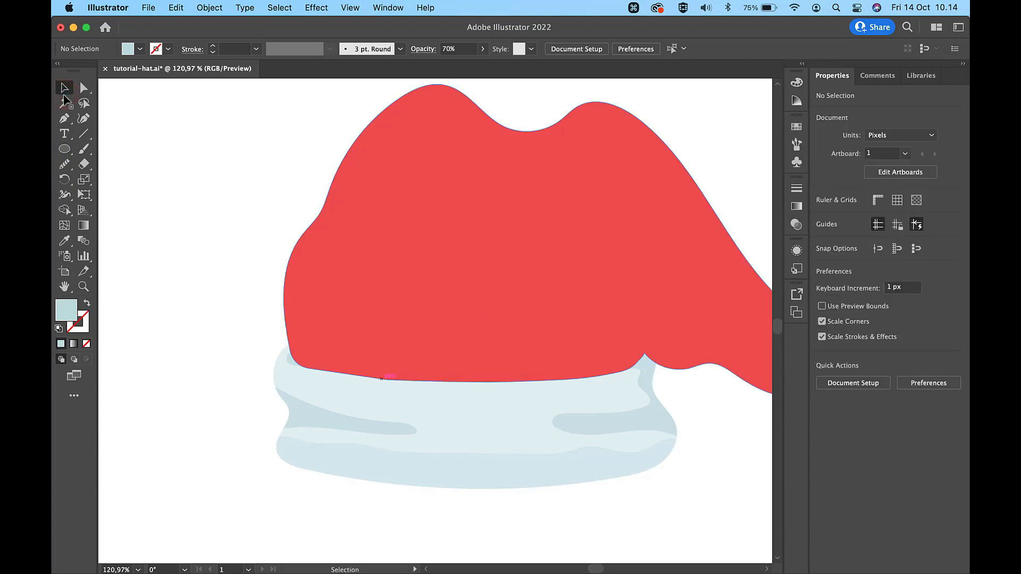
Paint a long flat highlight outline about 223 by 26 px along the crown's lower edge and join its open ends.
{"action": "left_click", "coordinate": [84, 150]}
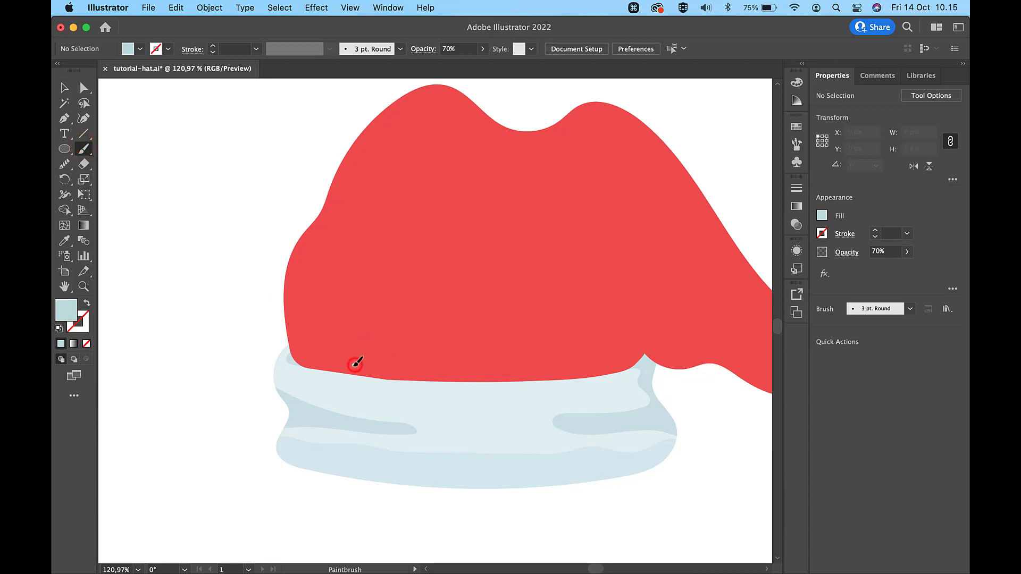
{"action": "left_click_drag", "start_coordinate": [355, 365], "coordinate": [338, 364]}
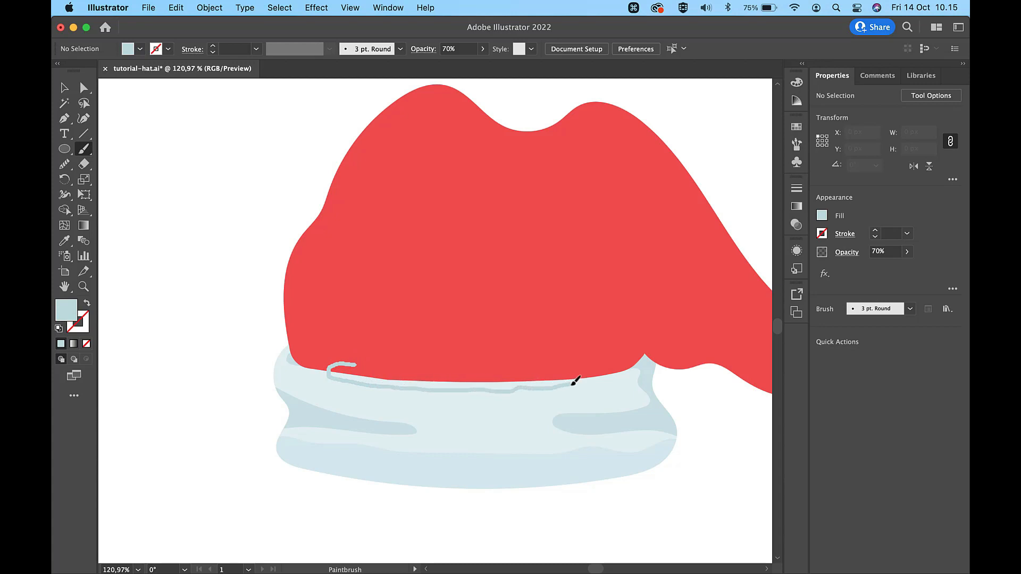
{"action": "left_click_drag", "start_coordinate": [554, 361], "coordinate": [426, 362]}
{"action": "key", "text": "a"}
{"action": "left_click", "coordinate": [426, 362]}
{"action": "left_click", "coordinate": [352, 363], "text": "shift"}
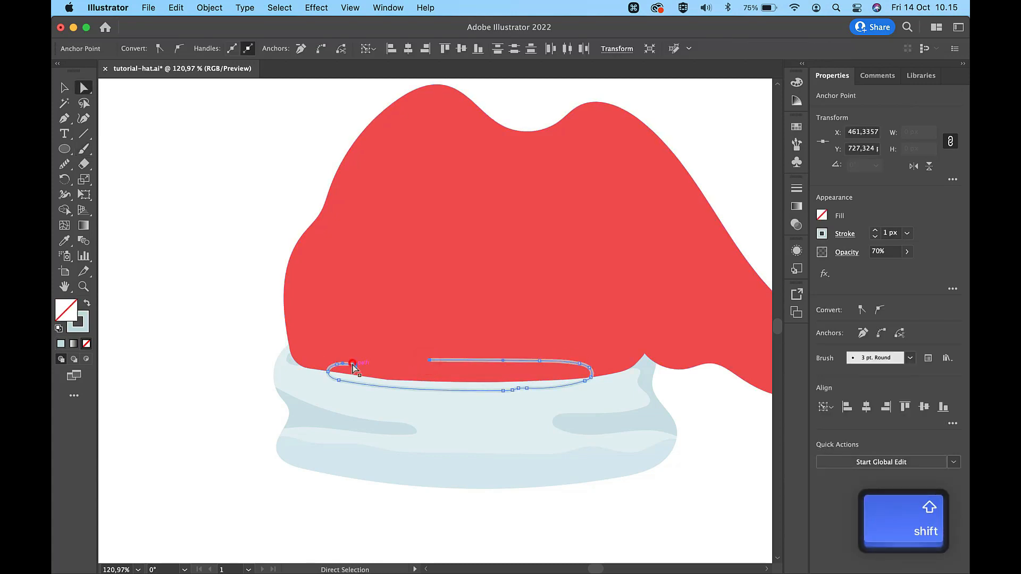
{"action": "key", "text": "super+j"}
{"action": "key", "text": "v"}
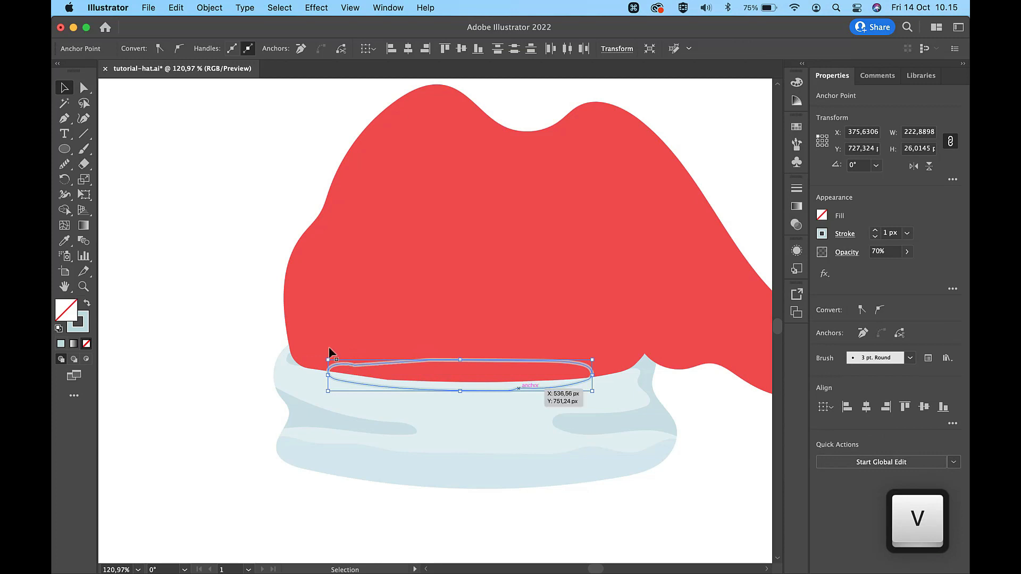
Even out the bumpy lower edge of the highlight outline with the Smooth tool.
{"action": "left_click", "coordinate": [64, 164]}
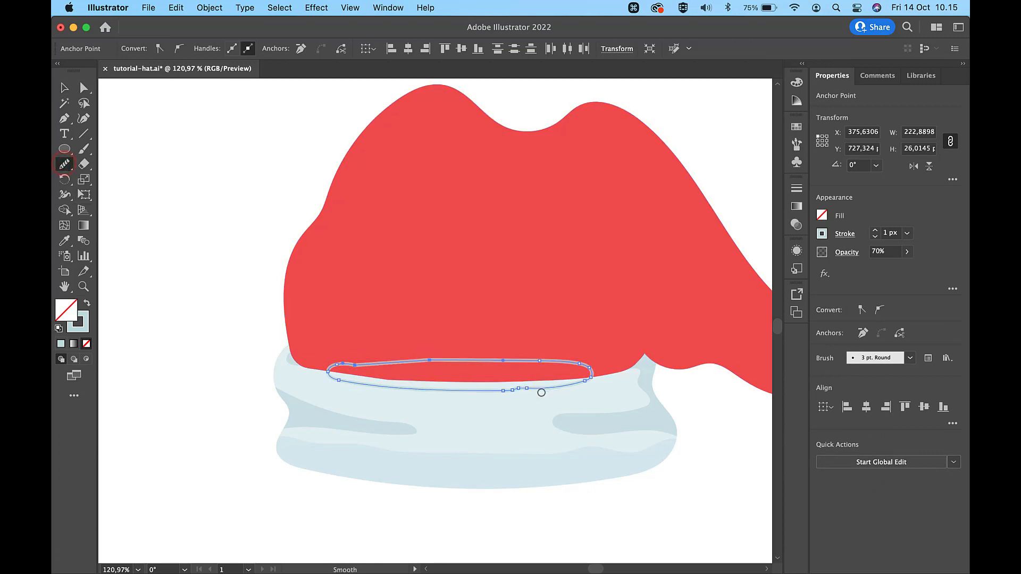
{"action": "left_click_drag", "start_coordinate": [541, 393], "coordinate": [493, 389]}
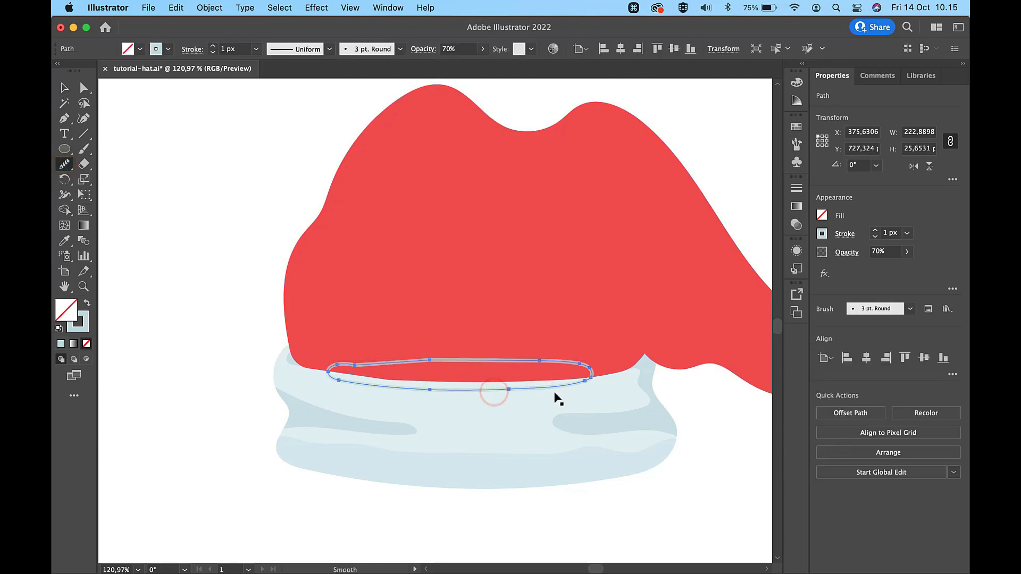
{"action": "key", "text": "v"}
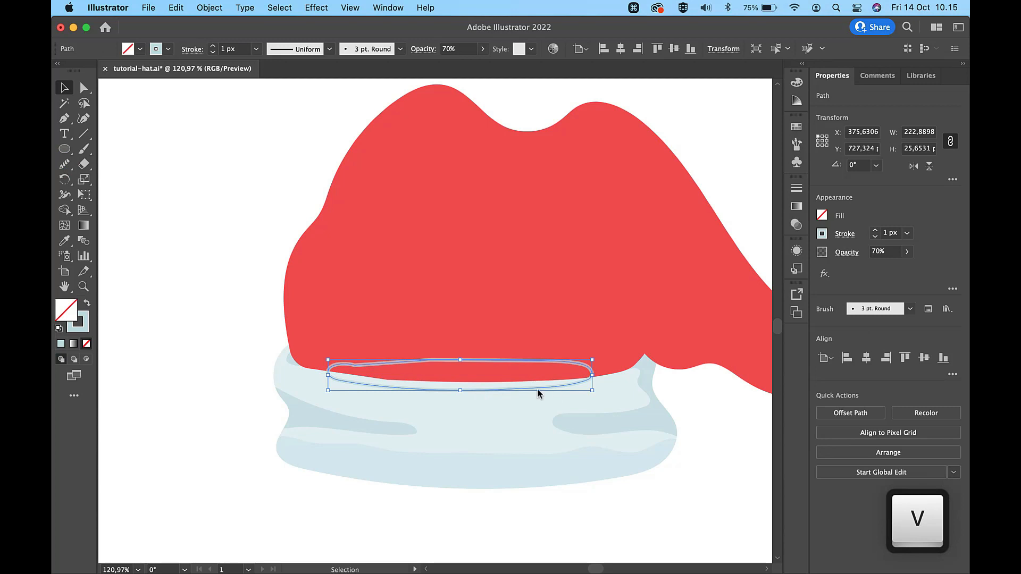
Remove the highlight's stroke, fill it with the white #FFFFFF sample using the Eyedropper and deselect it.
{"action": "left_click", "coordinate": [84, 322]}
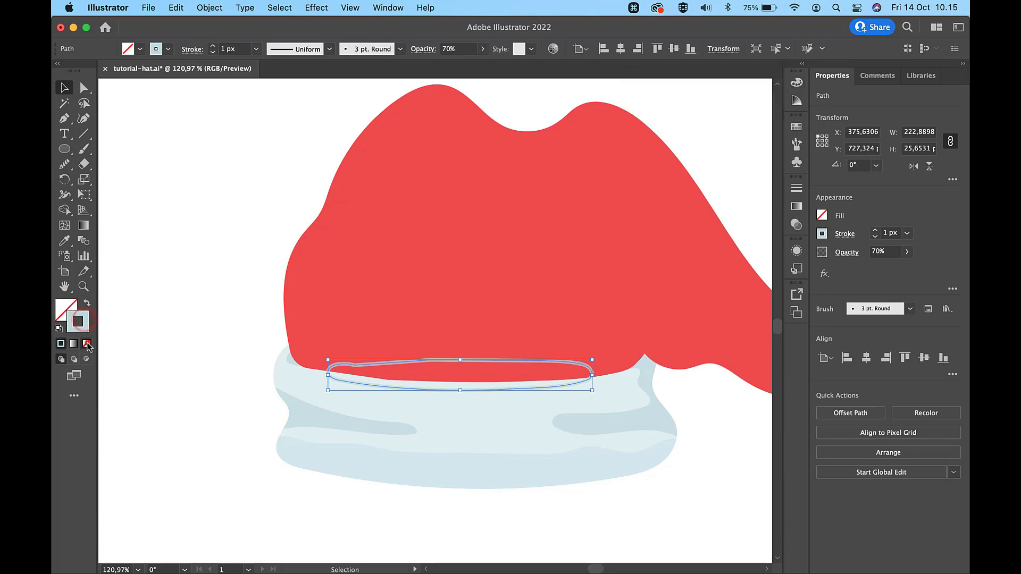
{"action": "left_click", "coordinate": [87, 344]}
{"action": "left_click", "coordinate": [64, 309]}
{"action": "scroll", "coordinate": [209, 268], "scroll_direction": "down", "scroll_amount": 2}
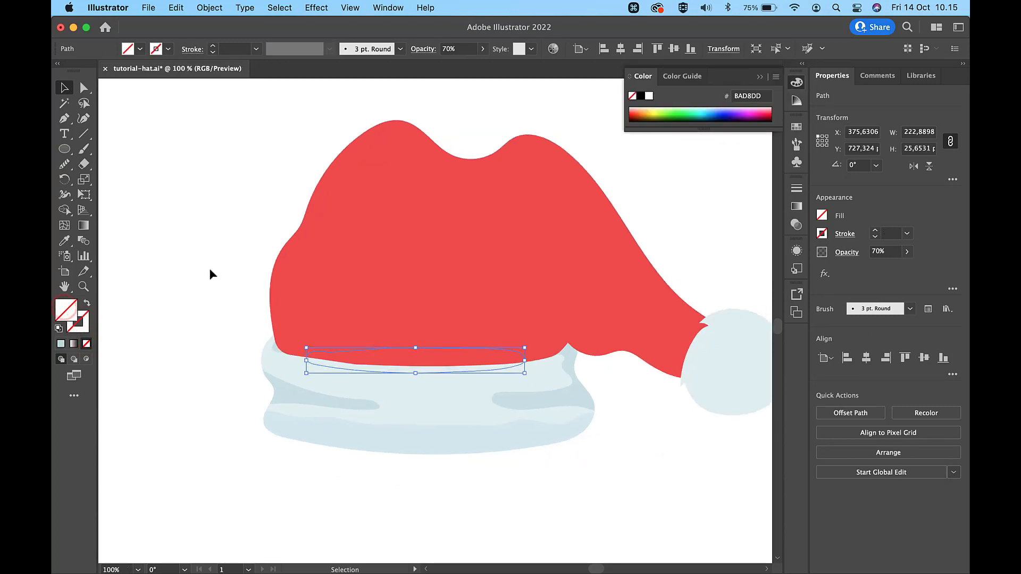
{"action": "scroll", "coordinate": [209, 268], "scroll_direction": "up", "scroll_amount": 5}
{"action": "scroll", "coordinate": [209, 268], "scroll_direction": "down", "scroll_amount": 2}
{"action": "scroll", "coordinate": [210, 270], "scroll_direction": "up", "scroll_amount": 3}
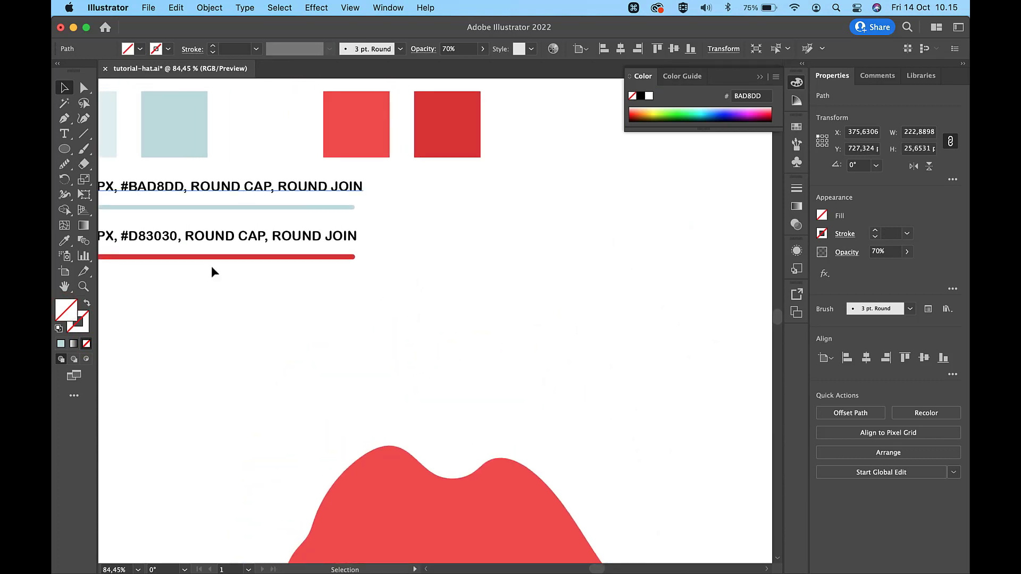
{"action": "scroll", "coordinate": [212, 266], "scroll_direction": "down", "scroll_amount": 2}
{"action": "key", "text": "i"}
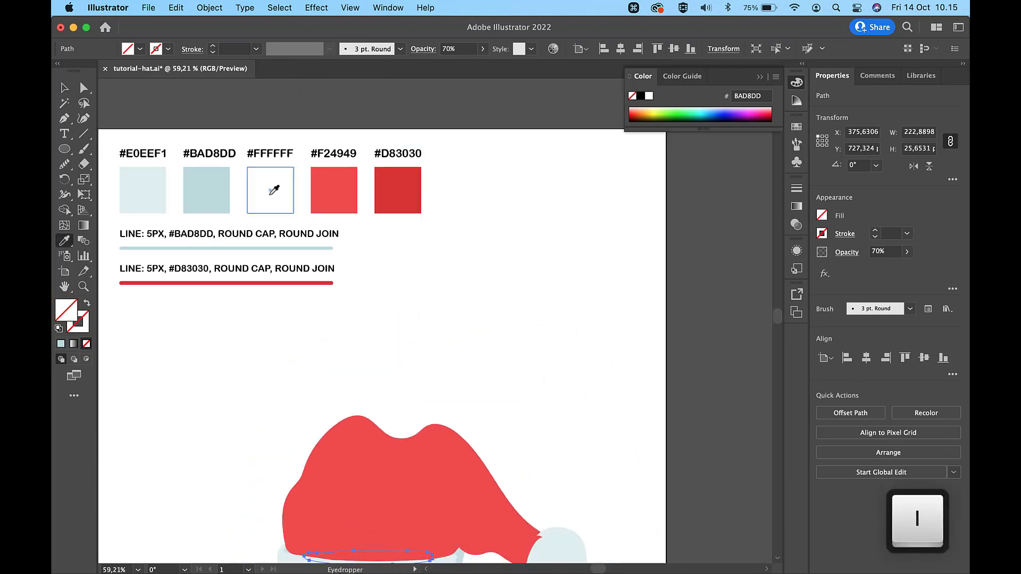
{"action": "left_click", "coordinate": [270, 198]}
{"action": "scroll", "coordinate": [239, 269], "scroll_direction": "down", "scroll_amount": 5}
{"action": "key", "text": "v"}
{"action": "left_click", "coordinate": [230, 296]}
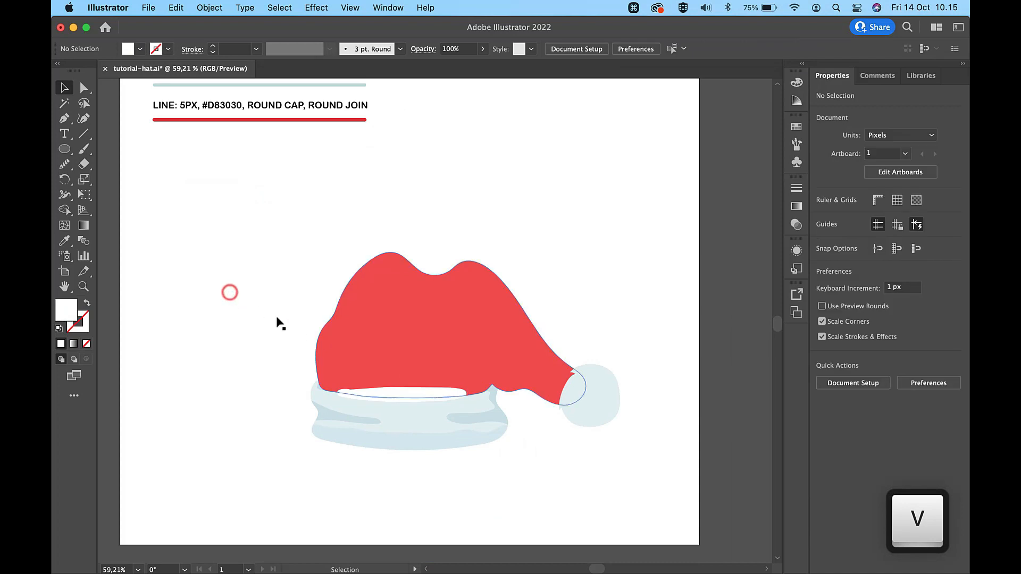
Send the white highlight backward behind the red crown and stretch its right end to a width of about 237 px.
{"action": "left_click", "coordinate": [421, 391]}
{"action": "scroll", "coordinate": [421, 391], "scroll_direction": "up", "scroll_amount": 3}
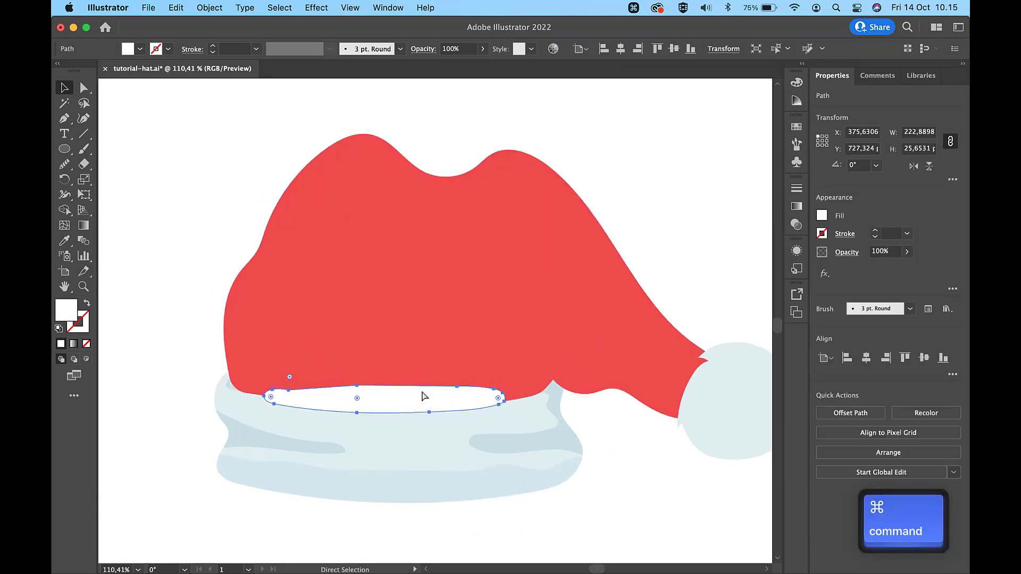
{"action": "key", "text": "super+bracketleft"}
{"action": "key", "text": "super+bracketleft"}
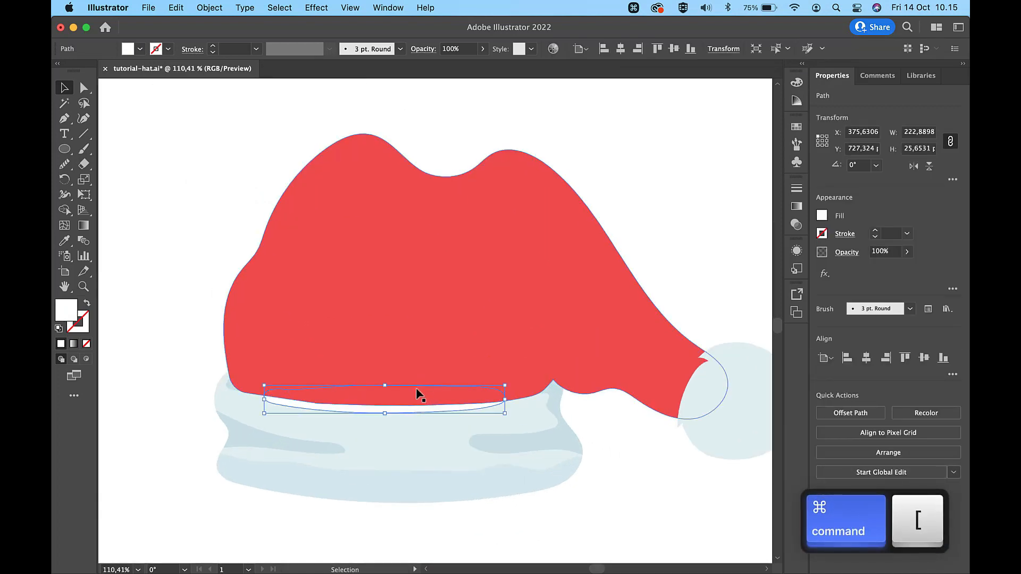
{"action": "left_click", "coordinate": [158, 274]}
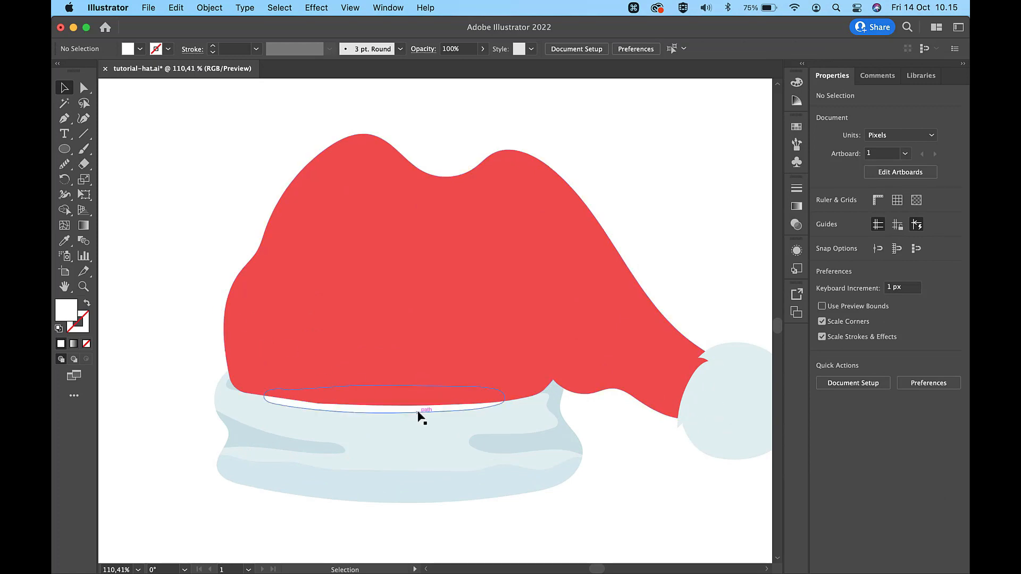
{"action": "left_click", "coordinate": [392, 413]}
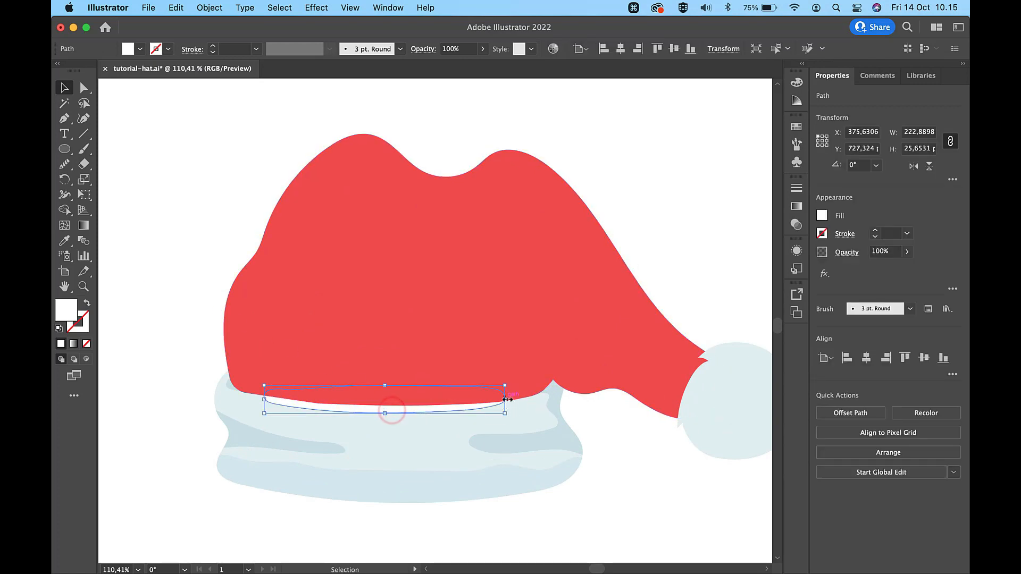
{"action": "left_click_drag", "start_coordinate": [505, 399], "coordinate": [520, 397]}
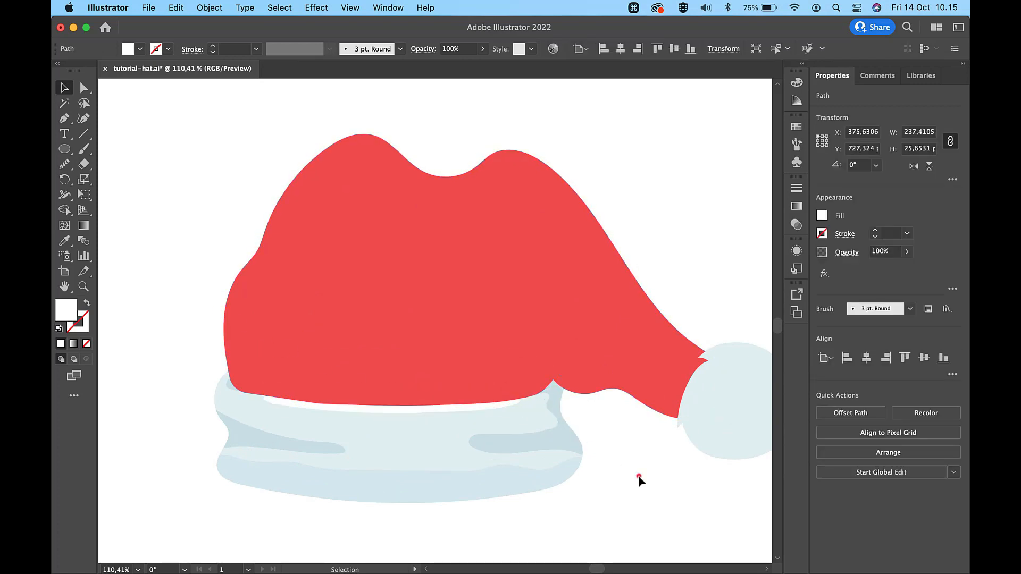
Draw two small white circles, about 12 px and 11 px across, near the left end of the hat brim.
{"action": "left_click", "coordinate": [638, 476]}
{"action": "key", "text": "super+0"}
{"action": "scroll", "coordinate": [638, 476], "scroll_direction": "down", "scroll_amount": 2}
{"action": "scroll", "coordinate": [638, 476], "scroll_direction": "right", "scroll_amount": 2}
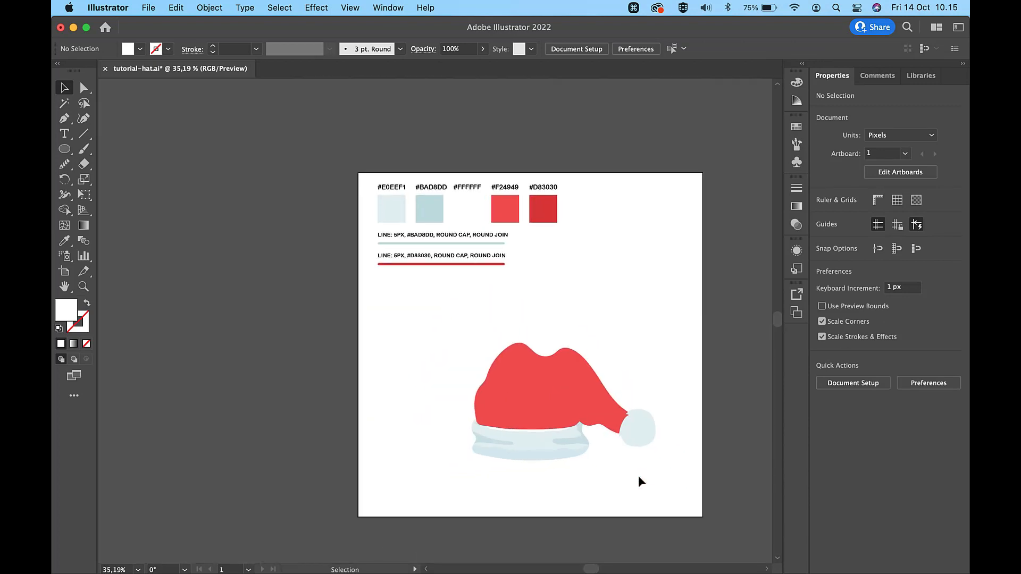
{"action": "scroll", "coordinate": [638, 475], "scroll_direction": "up", "scroll_amount": 5}
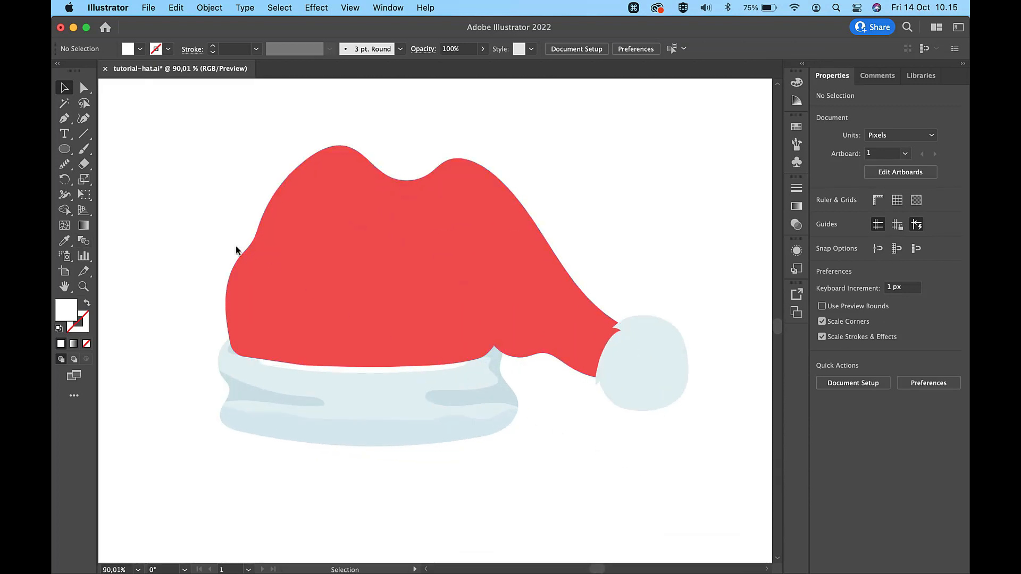
{"action": "left_click", "coordinate": [66, 150]}
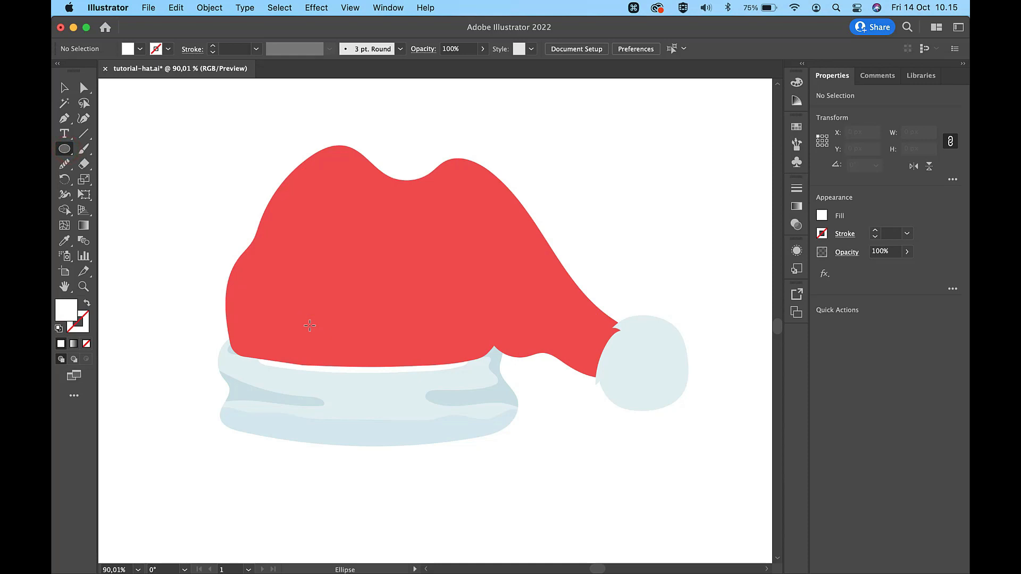
{"action": "scroll", "coordinate": [309, 325], "scroll_direction": "up", "scroll_amount": 3}
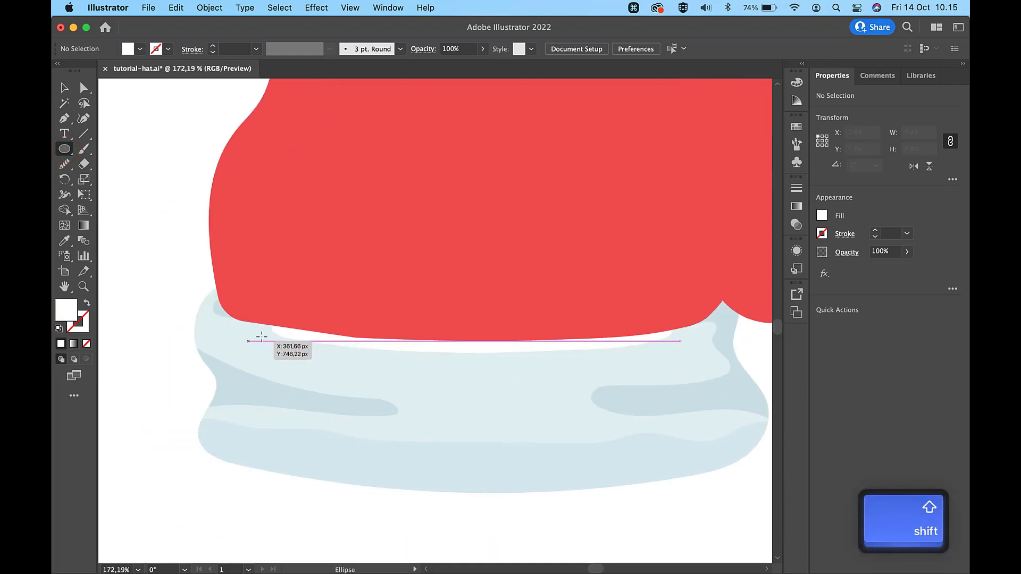
{"action": "mouse_move", "coordinate": [245, 341]}
{"action": "left_mouse_down"}
{"action": "mouse_move", "coordinate": [265, 362]}
{"action": "mouse_move", "coordinate": [315, 369]}
{"action": "left_mouse_up"}
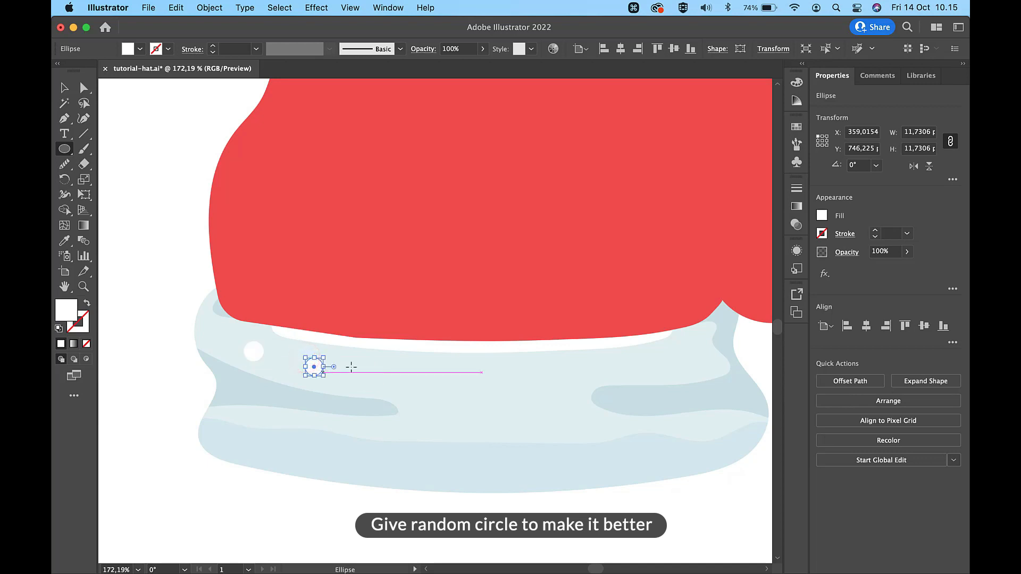
Draw two white circles, about 12 px and 7 px across, on the brim above its right-hand fold.
{"action": "scroll", "coordinate": [641, 330], "scroll_direction": "down", "scroll_amount": 2}
{"action": "scroll", "coordinate": [640, 330], "scroll_direction": "right", "scroll_amount": 2}
{"action": "key", "text": "shift"}
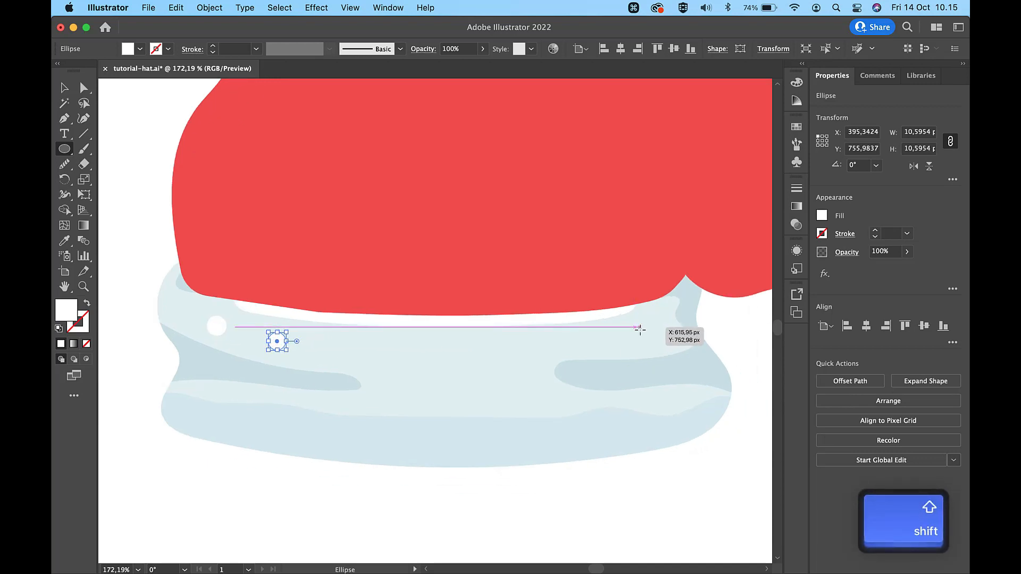
{"action": "left_click_drag", "start_coordinate": [645, 328], "coordinate": [643, 332]}
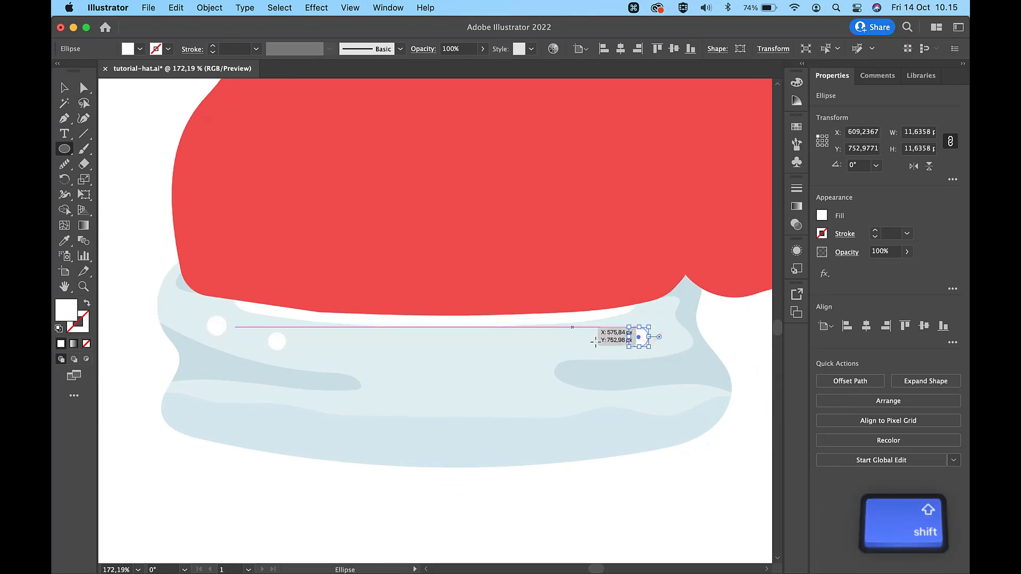
{"action": "left_click_drag", "start_coordinate": [576, 340], "coordinate": [564, 353]}
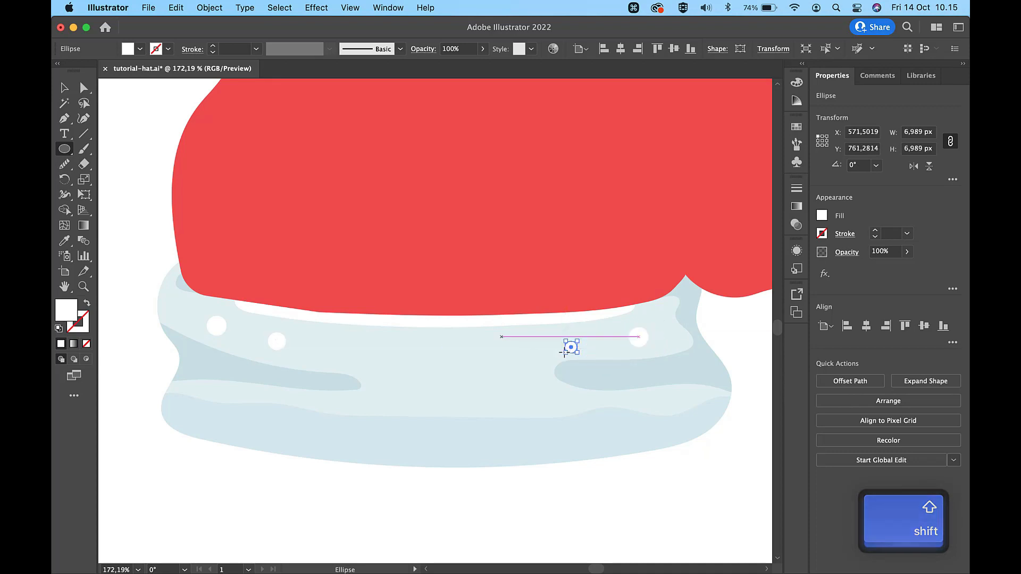
Add two small white circles along the brim's lower shadow band, one near the left end and one near the middle.
{"action": "key", "text": "shift"}
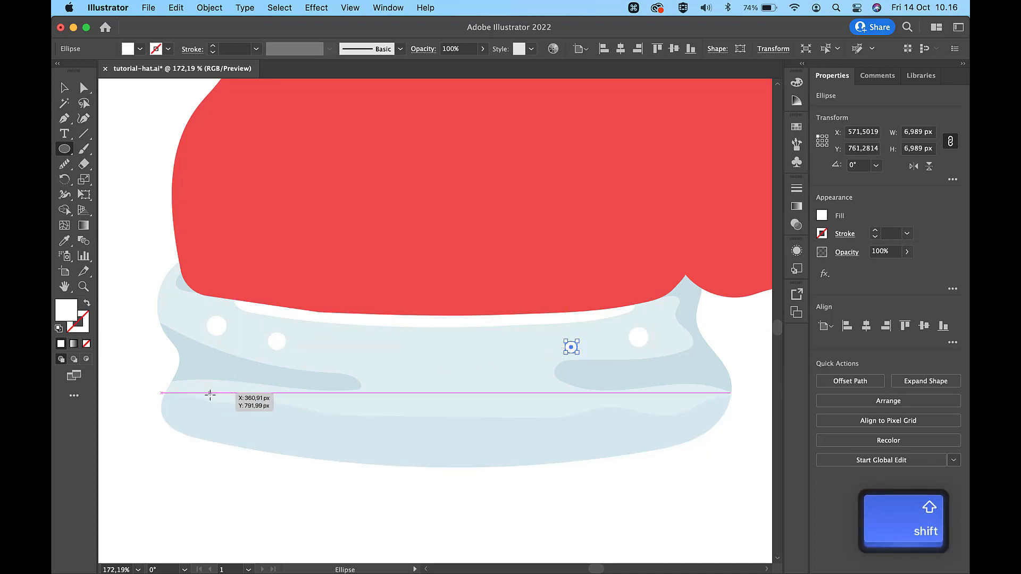
{"action": "left_click_drag", "start_coordinate": [210, 394], "coordinate": [218, 400]}
{"action": "left_click_drag", "start_coordinate": [391, 407], "coordinate": [400, 418]}
Recolour the 11 px circle and the rightmost brim circle with the lower band's 30% opacity shade using the Eyedropper.
{"action": "key", "text": "v"}
{"action": "left_click", "coordinate": [277, 341]}
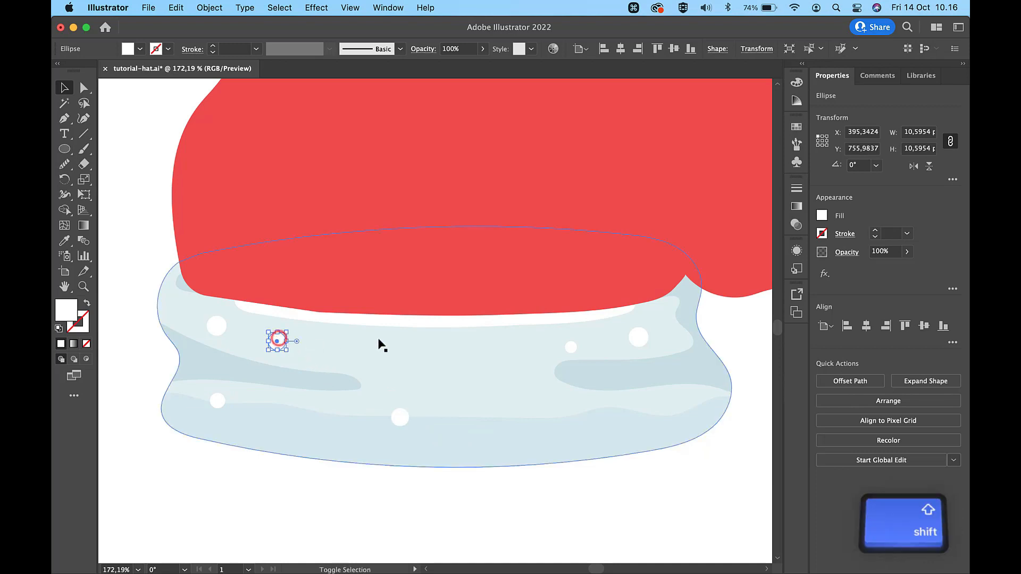
{"action": "left_click", "coordinate": [645, 338], "text": "shift"}
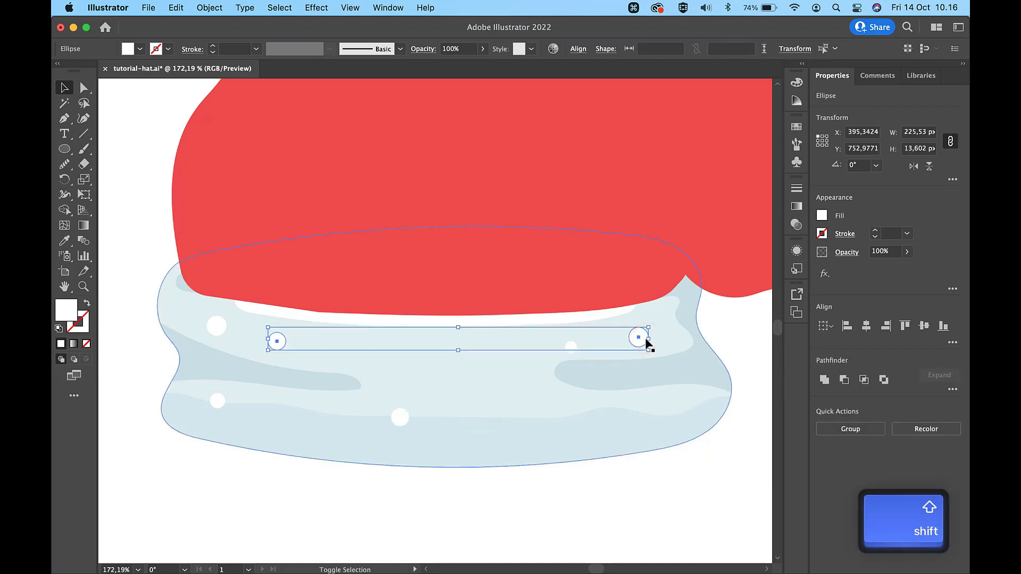
{"action": "key", "text": "i"}
{"action": "left_click", "coordinate": [507, 448]}
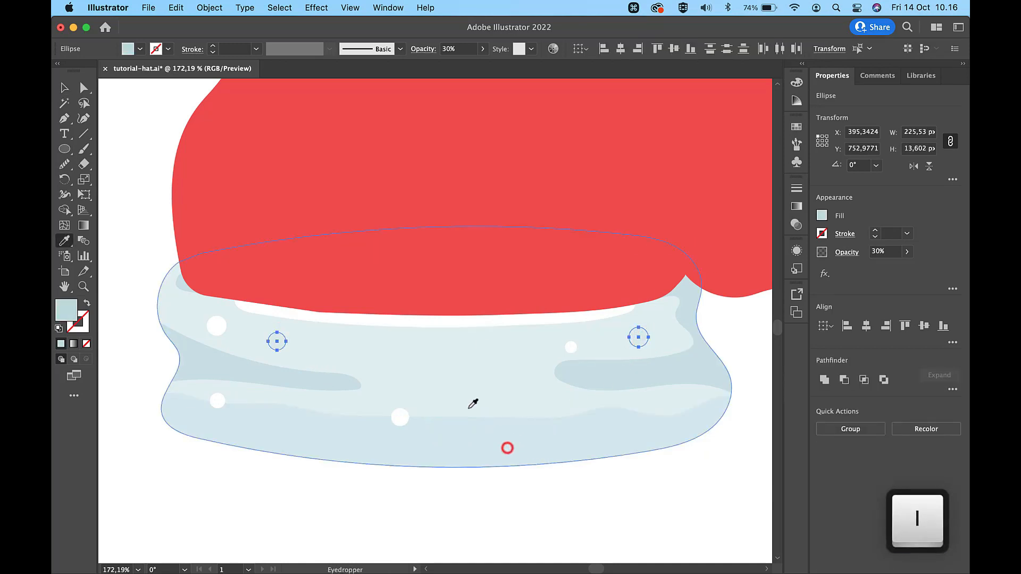
{"action": "key", "text": "v"}
{"action": "left_click", "coordinate": [428, 368]}
Recolour the two lower brim circles and the upper-left one with the folds' 70% opacity shade using the Eyedropper.
{"action": "left_click", "coordinate": [400, 416]}
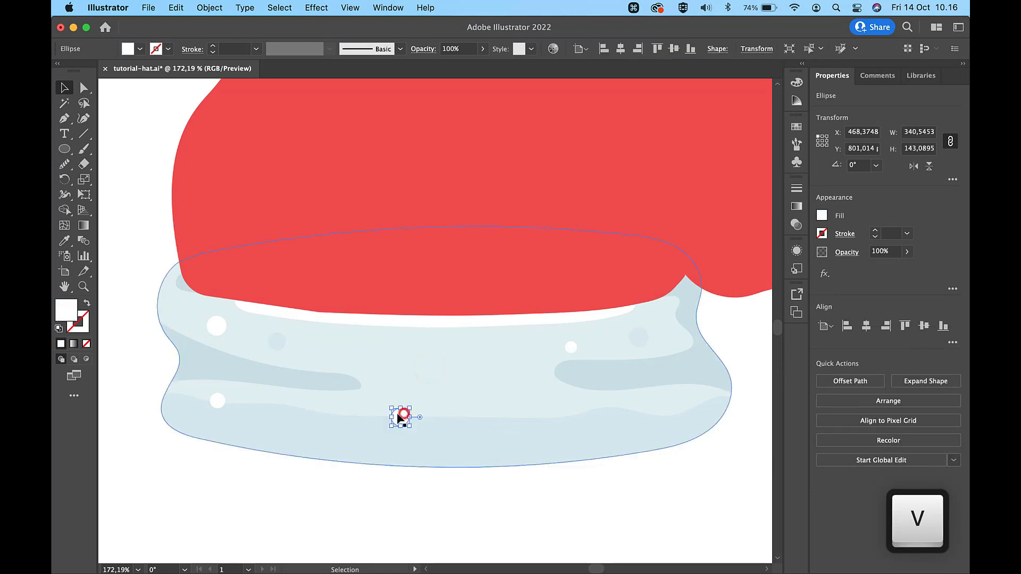
{"action": "left_click", "coordinate": [218, 402], "text": "shift"}
{"action": "key", "text": "i"}
{"action": "left_click", "coordinate": [200, 361]}
{"action": "key", "text": "v"}
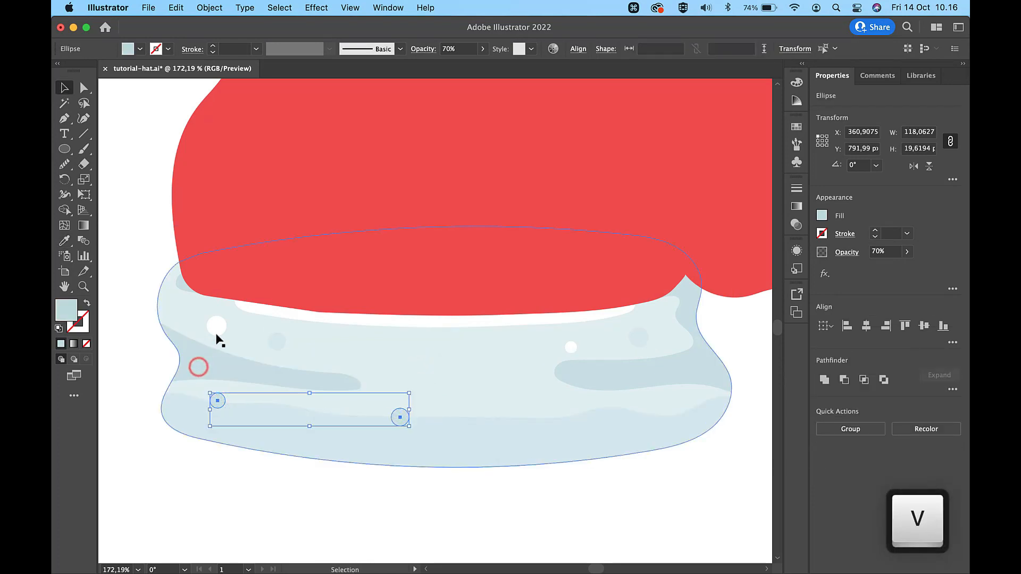
{"action": "left_click", "coordinate": [221, 327]}
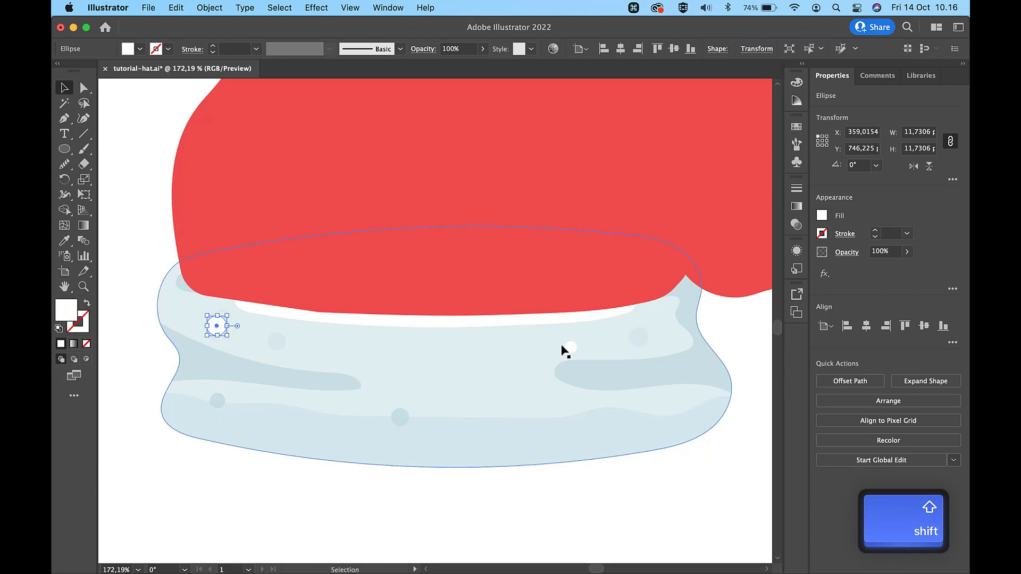
{"action": "key", "text": "i"}
{"action": "left_click", "coordinate": [593, 369]}
{"action": "key", "text": "v"}
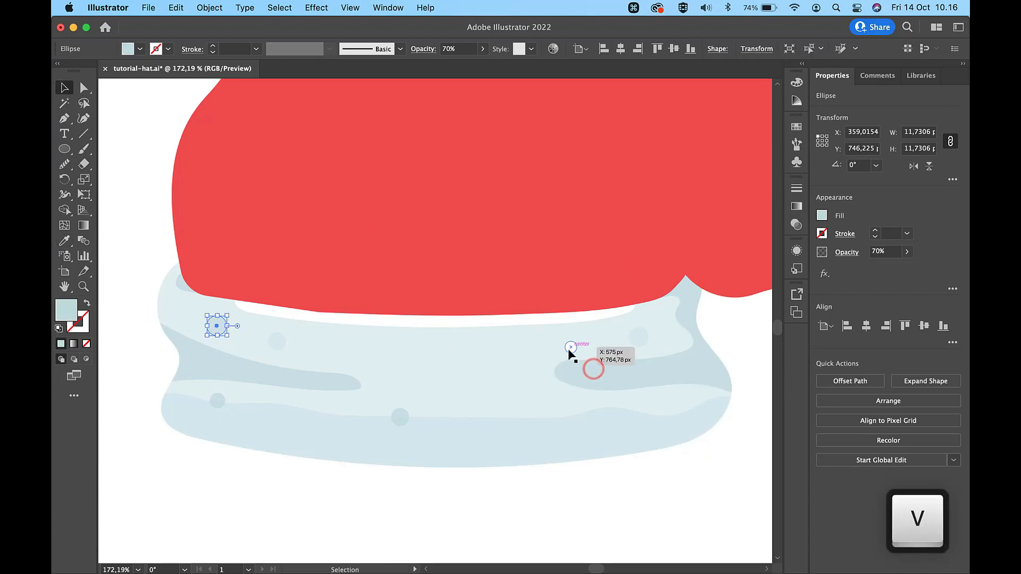
Try the lower band's 30% opacity shade on the smallest brim circle using the Eyedropper.
{"action": "left_click_drag", "start_coordinate": [569, 351], "coordinate": [570, 347]}
{"action": "key", "text": "i"}
{"action": "left_click", "coordinate": [516, 437]}
{"action": "key", "text": "v"}
{"action": "left_click", "coordinate": [571, 510]}
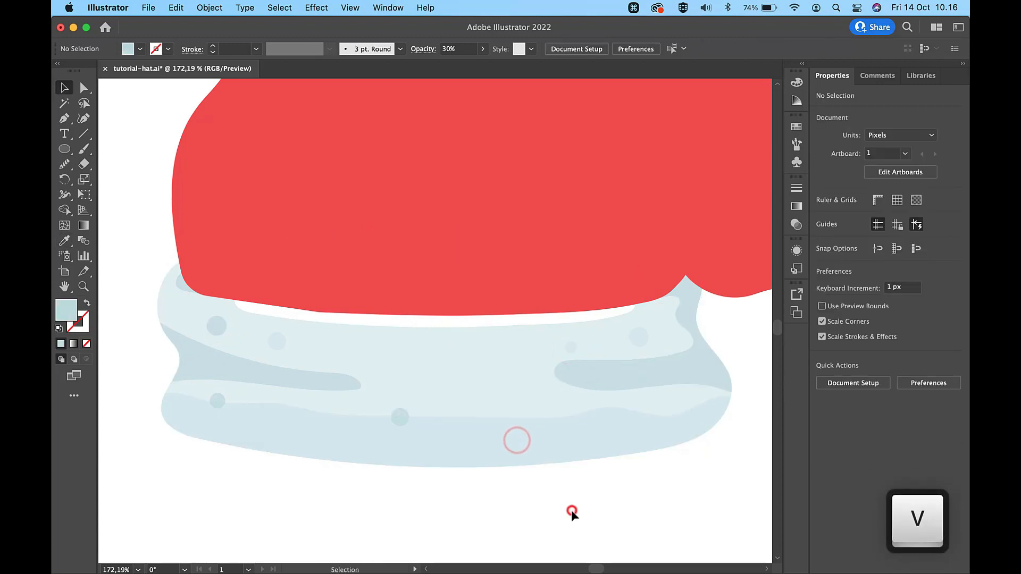
Give the smallest brim circle the left fold's 70% opacity shade using the Eyedropper and deselect it.
{"action": "left_click", "coordinate": [573, 349]}
{"action": "key", "text": "i"}
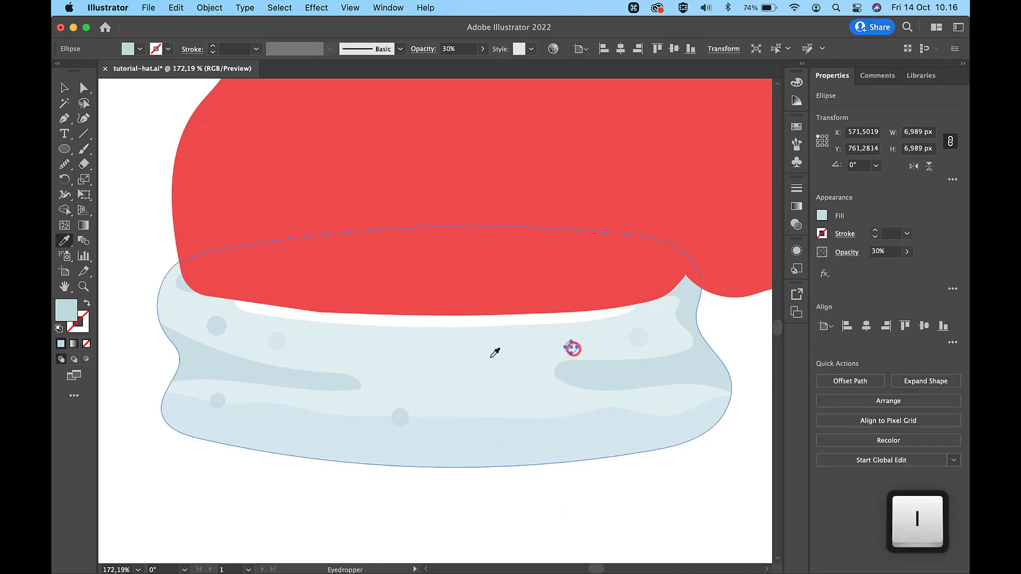
{"action": "left_click", "coordinate": [316, 369]}
{"action": "key", "text": "v"}
{"action": "left_click", "coordinate": [312, 512]}
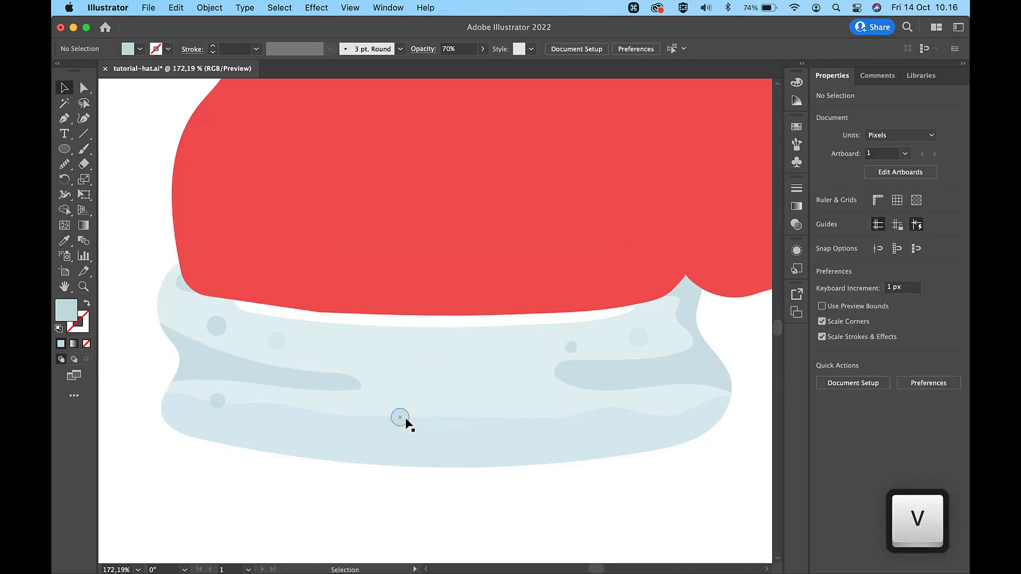
Place an enlarged copy of the smallest brim circle on the upper right part of the pompom and deselect it.
{"action": "scroll", "coordinate": [606, 508], "scroll_direction": "down", "scroll_amount": 6}
{"action": "scroll", "coordinate": [606, 508], "scroll_direction": "right", "scroll_amount": 3}
{"action": "scroll", "coordinate": [606, 509], "scroll_direction": "down", "scroll_amount": 1}
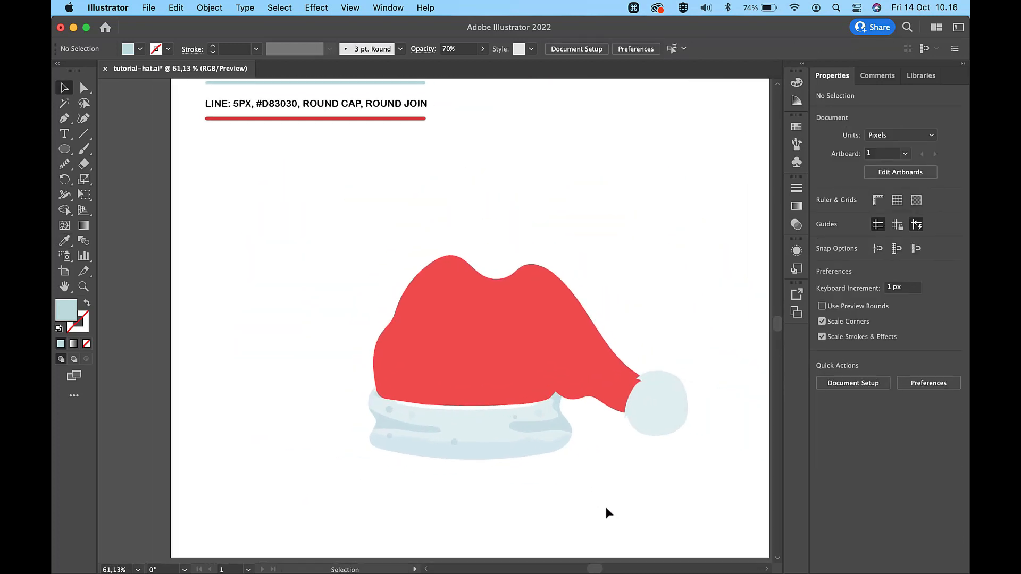
{"action": "scroll", "coordinate": [606, 508], "scroll_direction": "down", "scroll_amount": 3}
{"action": "scroll", "coordinate": [606, 509], "scroll_direction": "up", "scroll_amount": 4}
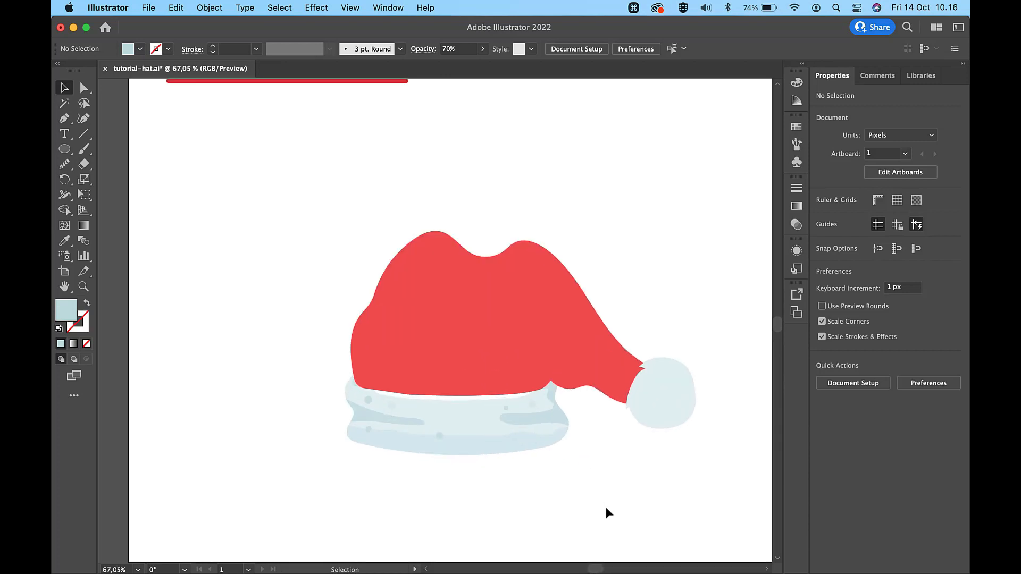
{"action": "left_click", "coordinate": [656, 400]}
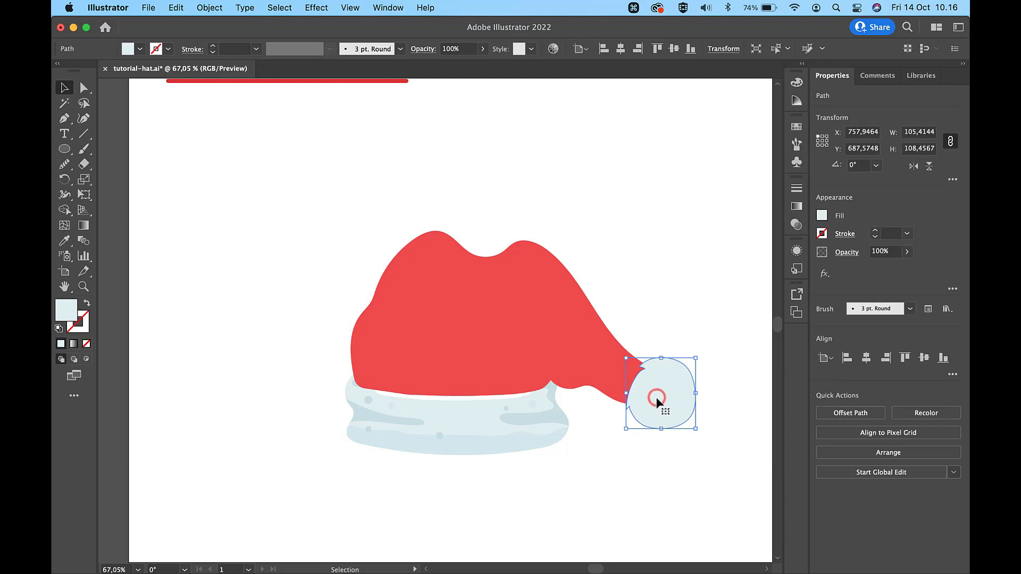
{"action": "scroll", "coordinate": [658, 400], "scroll_direction": "right", "scroll_amount": 3}
{"action": "scroll", "coordinate": [657, 400], "scroll_direction": "down", "scroll_amount": 1}
{"action": "scroll", "coordinate": [646, 393], "scroll_direction": "up", "scroll_amount": 2}
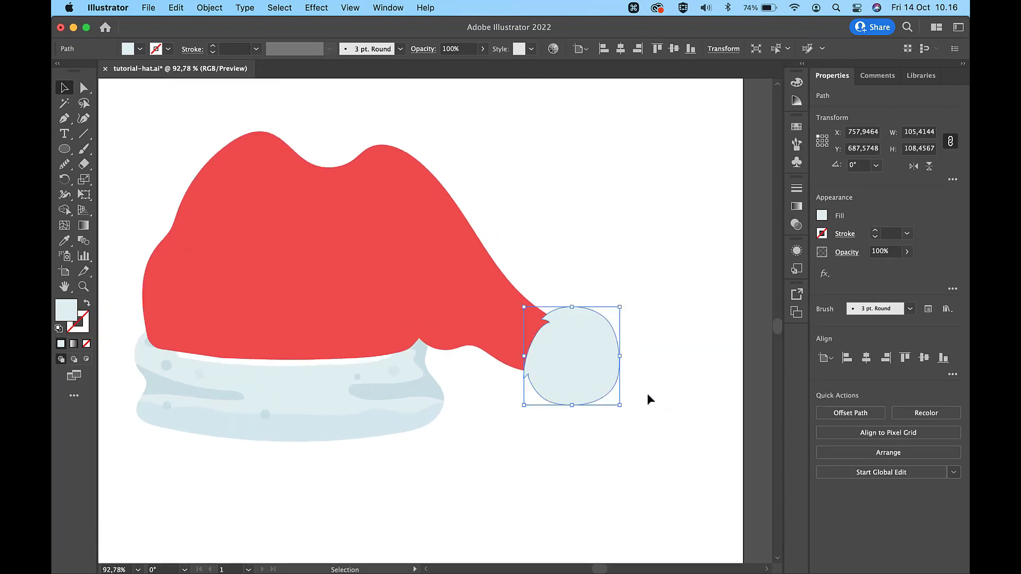
{"action": "left_click", "coordinate": [358, 379]}
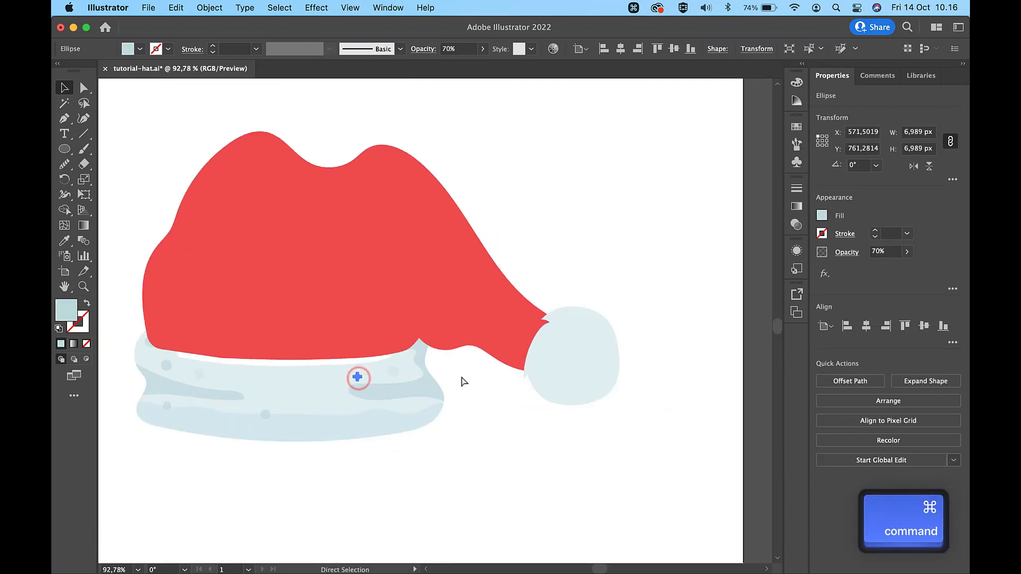
{"action": "key", "text": "super+c"}
{"action": "left_click", "coordinate": [574, 345]}
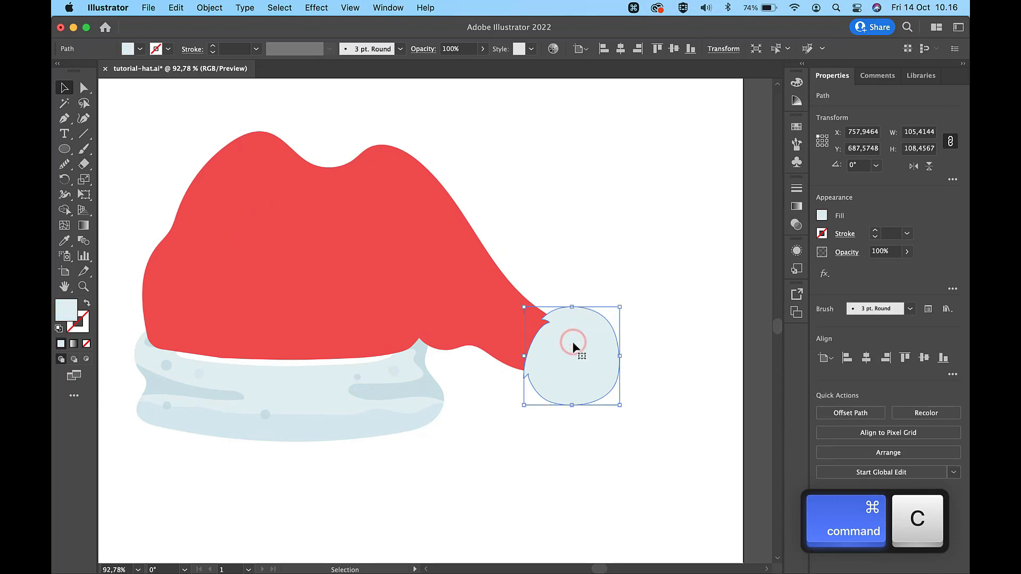
{"action": "scroll", "coordinate": [573, 345], "scroll_direction": "up", "scroll_amount": 2}
{"action": "key", "text": "super+v"}
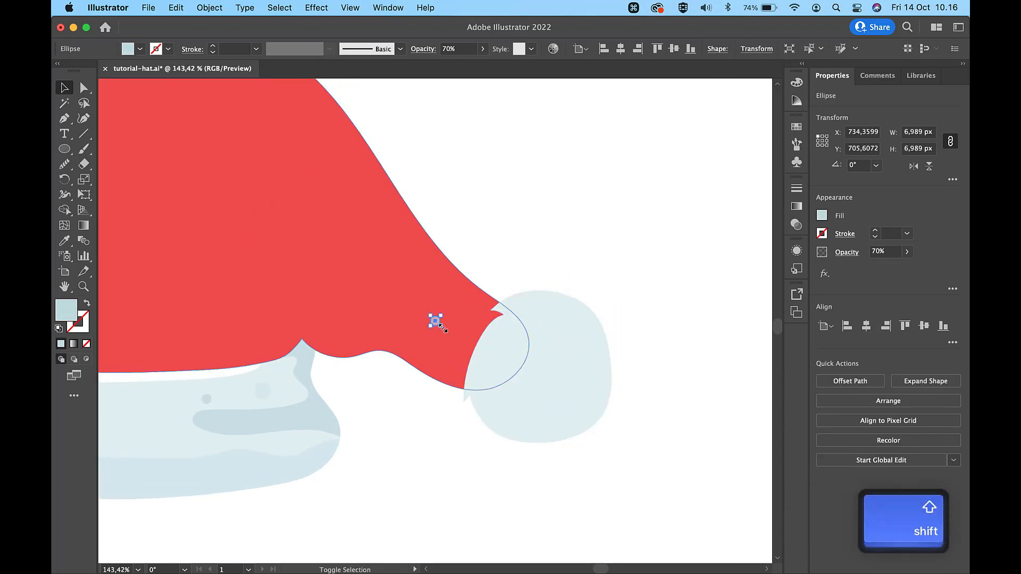
{"action": "left_click_drag", "start_coordinate": [441, 327], "coordinate": [568, 330]}
{"action": "left_click", "coordinate": [639, 255]}
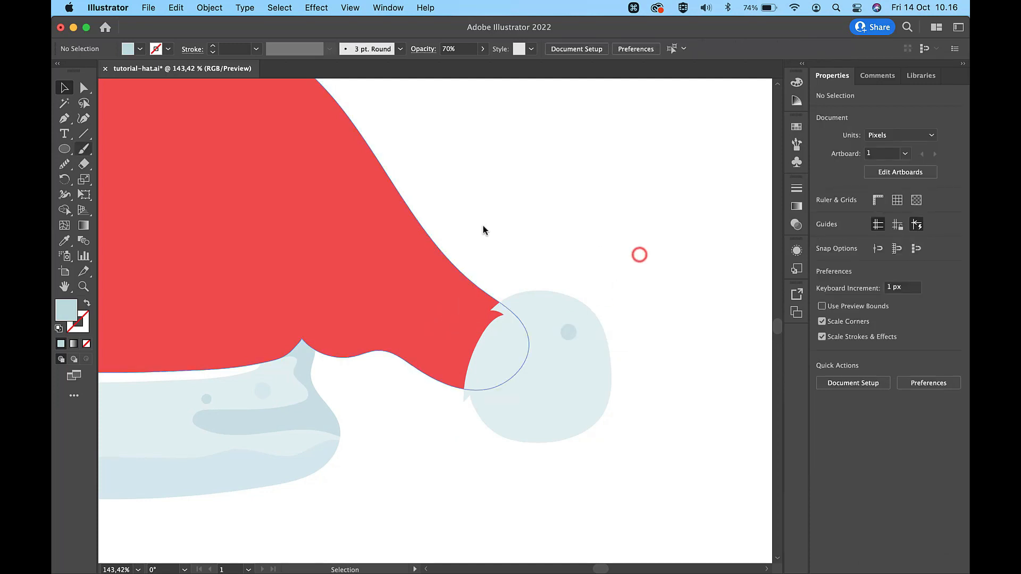
Paint a wavy-topped shadow outline about 156 by 94 px around the pompom's lower half and join its open ends.
{"action": "left_click", "coordinate": [84, 149]}
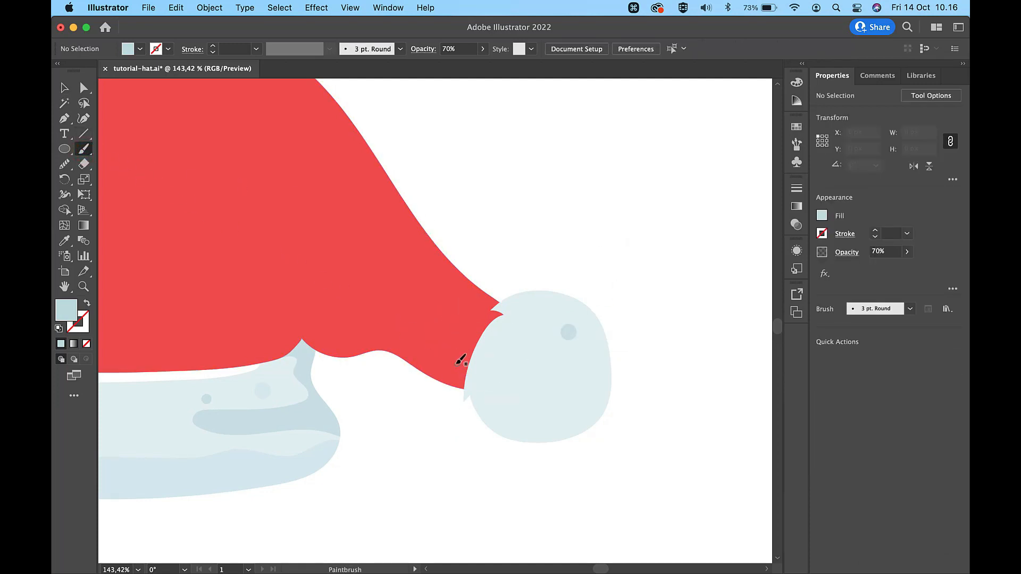
{"action": "mouse_move", "coordinate": [468, 378]}
{"action": "left_mouse_down"}
{"action": "mouse_move", "coordinate": [508, 405]}
{"action": "mouse_move", "coordinate": [540, 394]}
{"action": "left_mouse_up"}
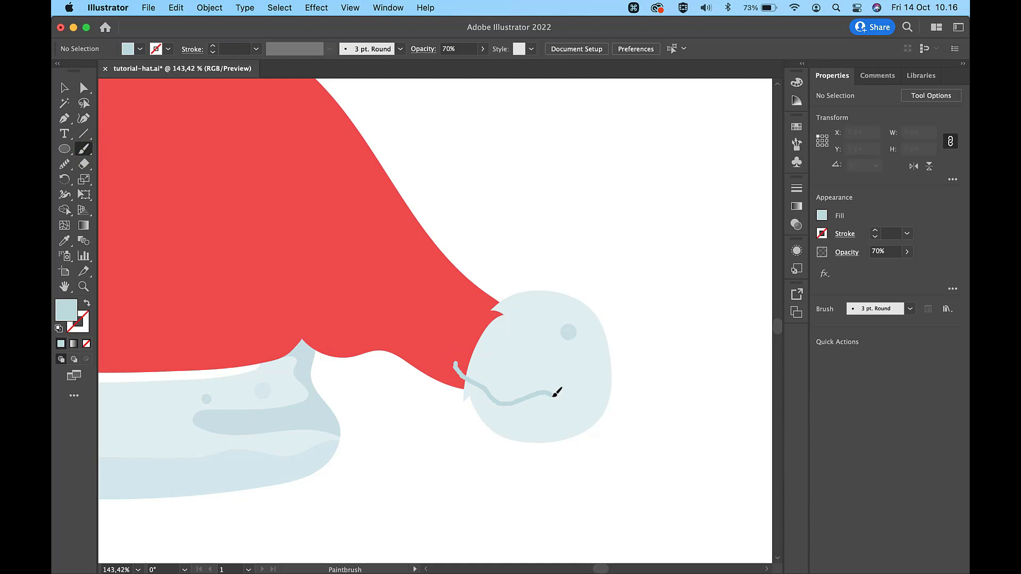
{"action": "mouse_move", "coordinate": [612, 367]}
{"action": "left_mouse_down"}
{"action": "mouse_move", "coordinate": [642, 429]}
{"action": "mouse_move", "coordinate": [426, 371]}
{"action": "mouse_move", "coordinate": [455, 369]}
{"action": "mouse_move", "coordinate": [426, 375]}
{"action": "left_mouse_up"}
{"action": "key", "text": "a"}
{"action": "key", "text": "super+j"}
{"action": "key", "text": "v"}
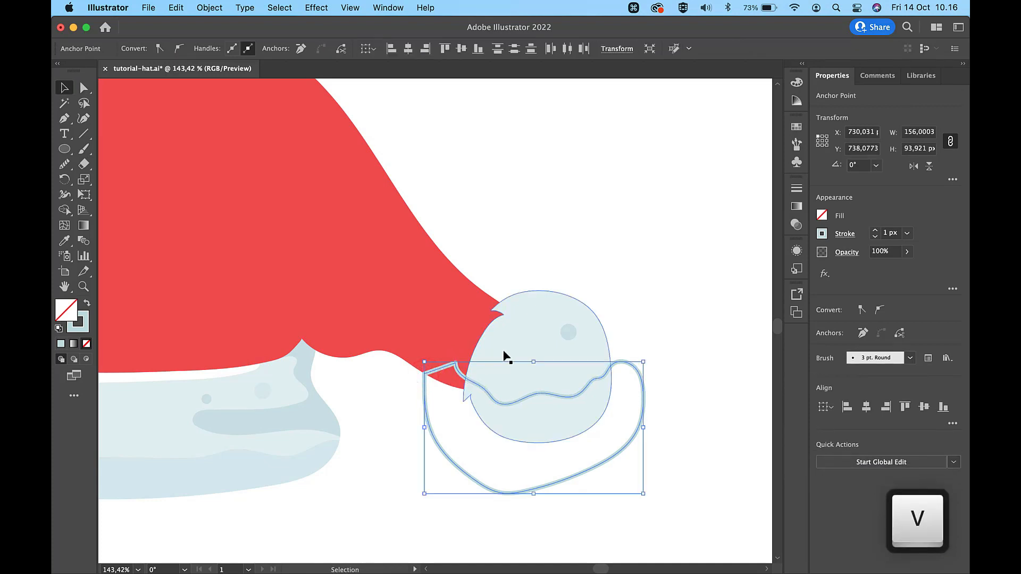
Trim the shadow outline to the pompom's edge by removing the part outside it with the Shape Builder tool.
{"action": "left_click", "coordinate": [525, 346], "text": "shift"}
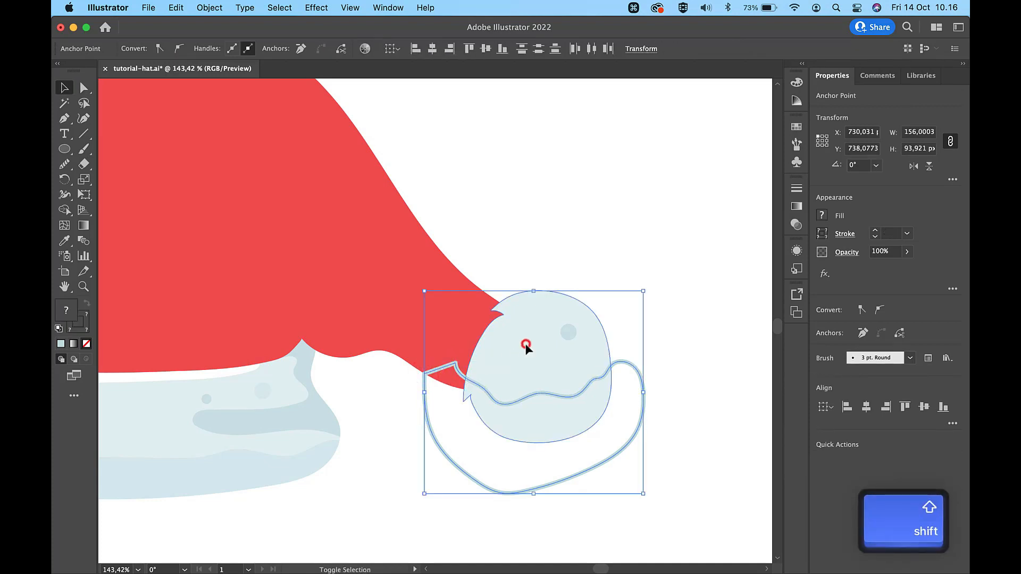
{"action": "left_click", "coordinate": [64, 209]}
{"action": "left_click", "coordinate": [467, 442], "text": "alt"}
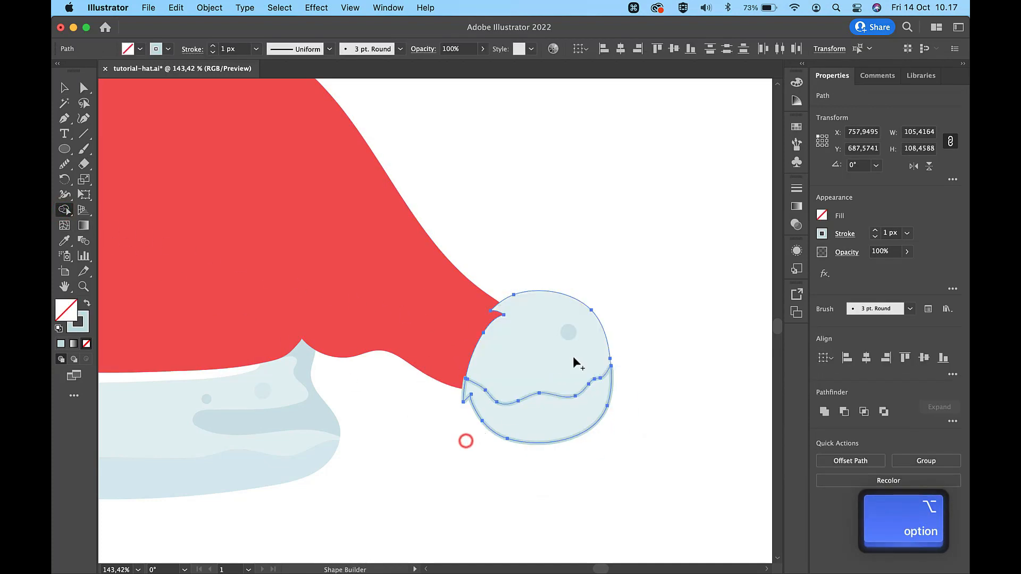
{"action": "key", "text": "v"}
{"action": "left_click", "coordinate": [657, 291]}
Fill the pompom's lower shadow shape with the brim band's 30% opacity shade using the Eyedropper and deselect it.
{"action": "left_click", "coordinate": [547, 396]}
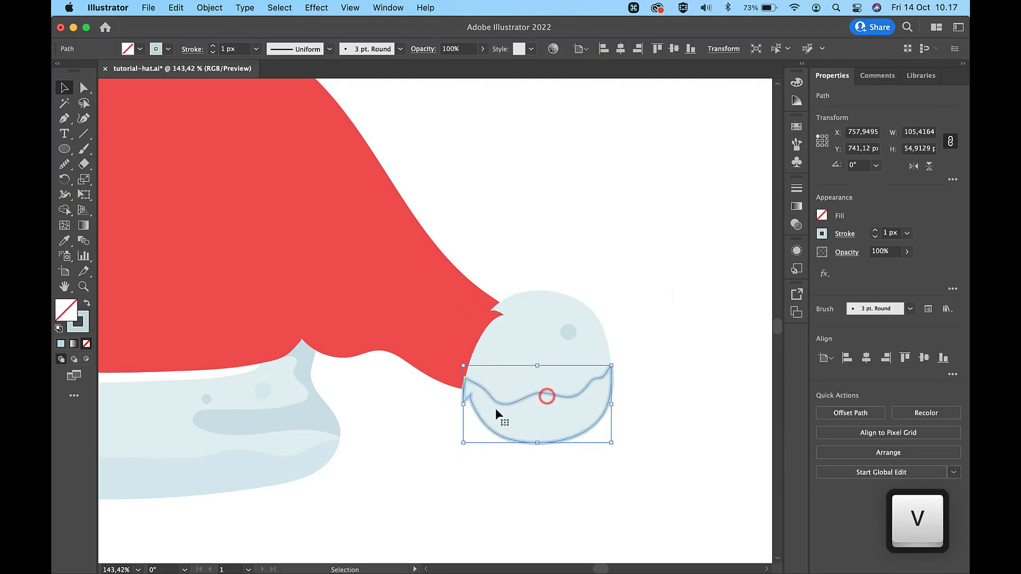
{"action": "key", "text": "i"}
{"action": "left_click", "coordinate": [272, 463]}
{"action": "key", "text": "v"}
{"action": "left_click", "coordinate": [441, 479]}
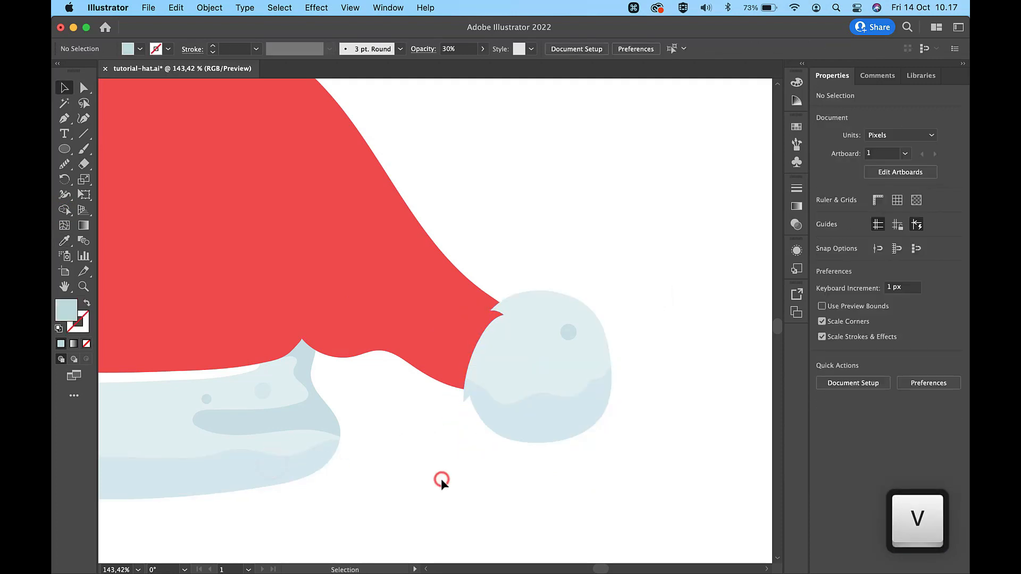
{"action": "scroll", "coordinate": [441, 478], "scroll_direction": "down", "scroll_amount": 2}
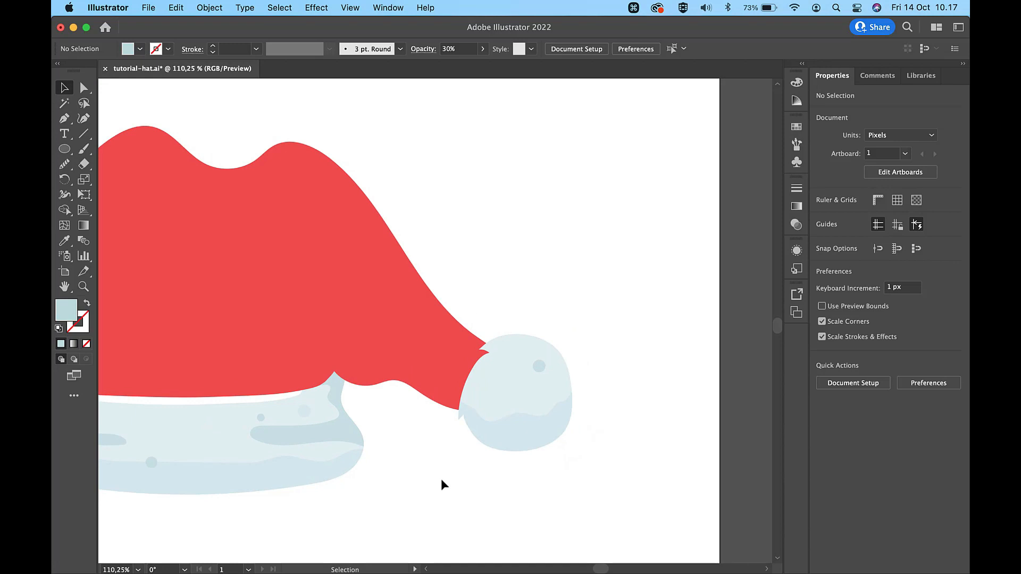
Paint a fold shadow outline about 93 by 49 px across the crown's left edge and join its open ends.
{"action": "scroll", "coordinate": [441, 479], "scroll_direction": "down", "scroll_amount": 2}
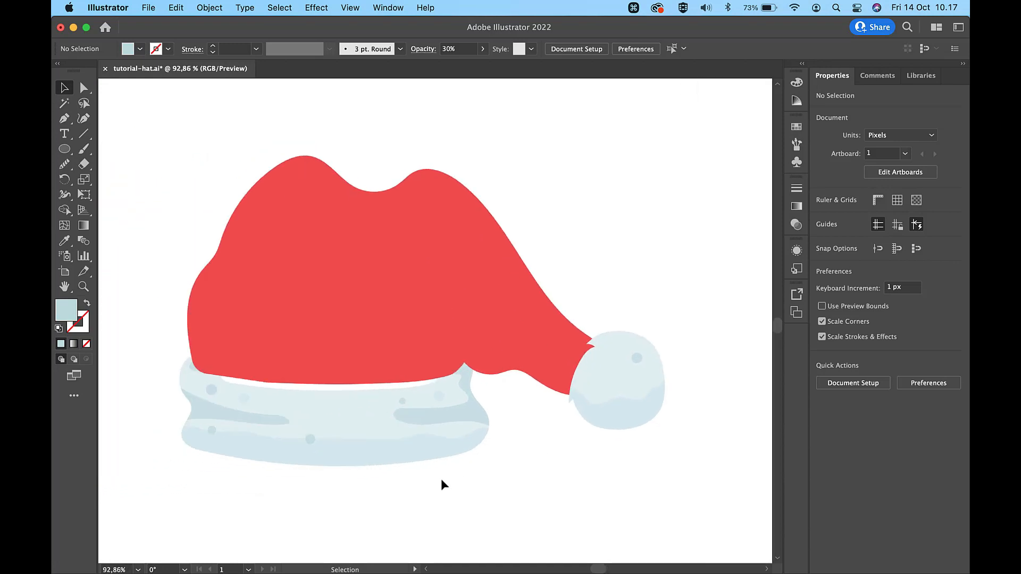
{"action": "left_click", "coordinate": [374, 314]}
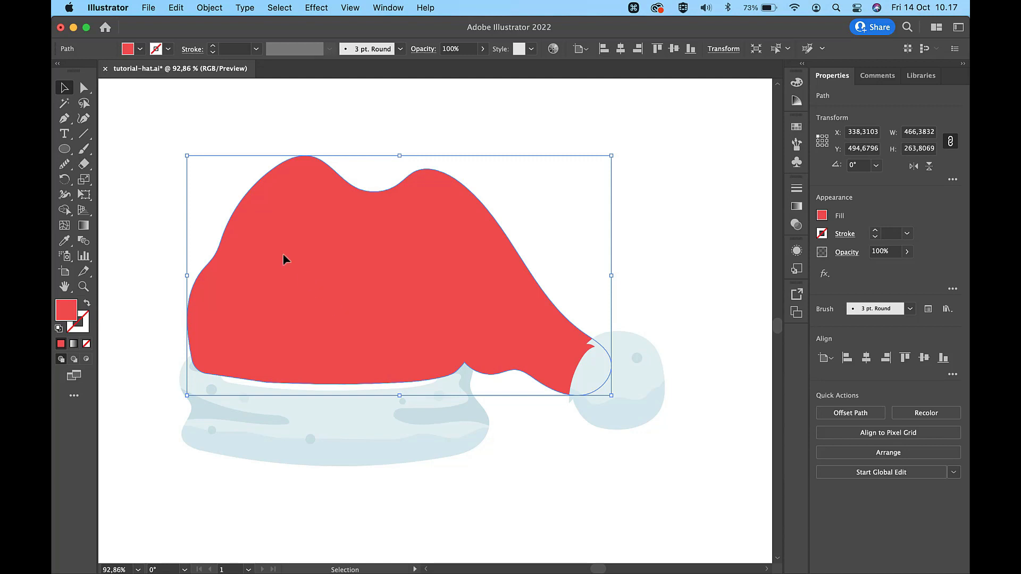
{"action": "left_click", "coordinate": [159, 139]}
{"action": "key", "text": "b"}
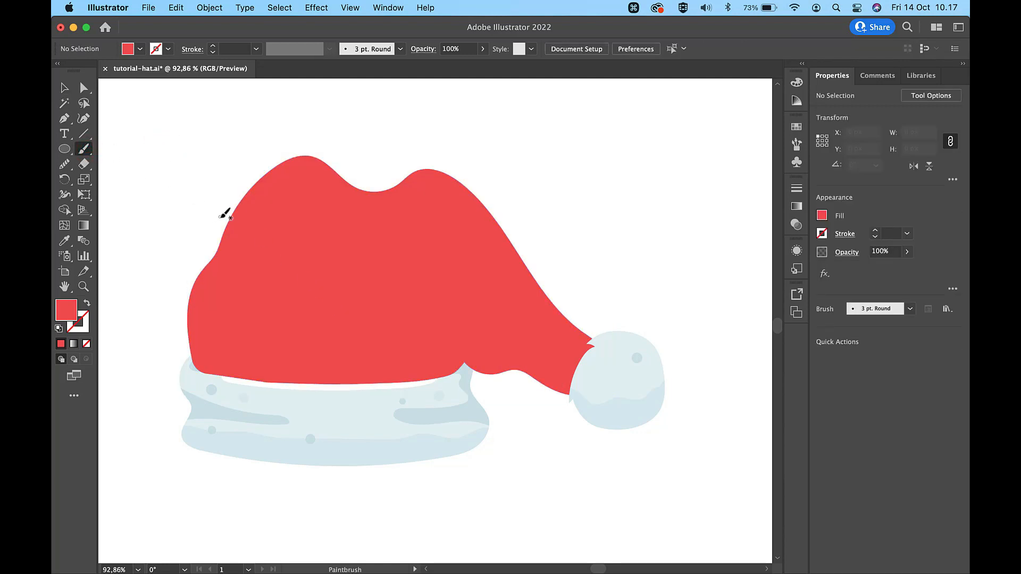
{"action": "left_click_drag", "start_coordinate": [221, 216], "coordinate": [224, 229]}
{"action": "left_click_drag", "start_coordinate": [190, 252], "coordinate": [197, 228]}
{"action": "key", "text": "a"}
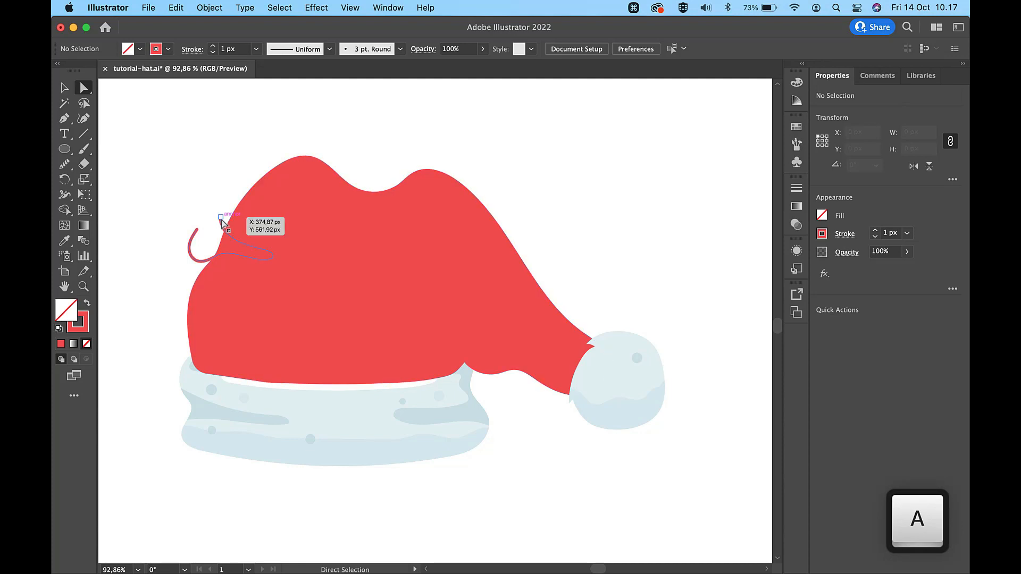
{"action": "left_click", "coordinate": [221, 219], "text": "shift"}
{"action": "left_click", "coordinate": [197, 229], "text": "shift"}
{"action": "key", "text": "super+j"}
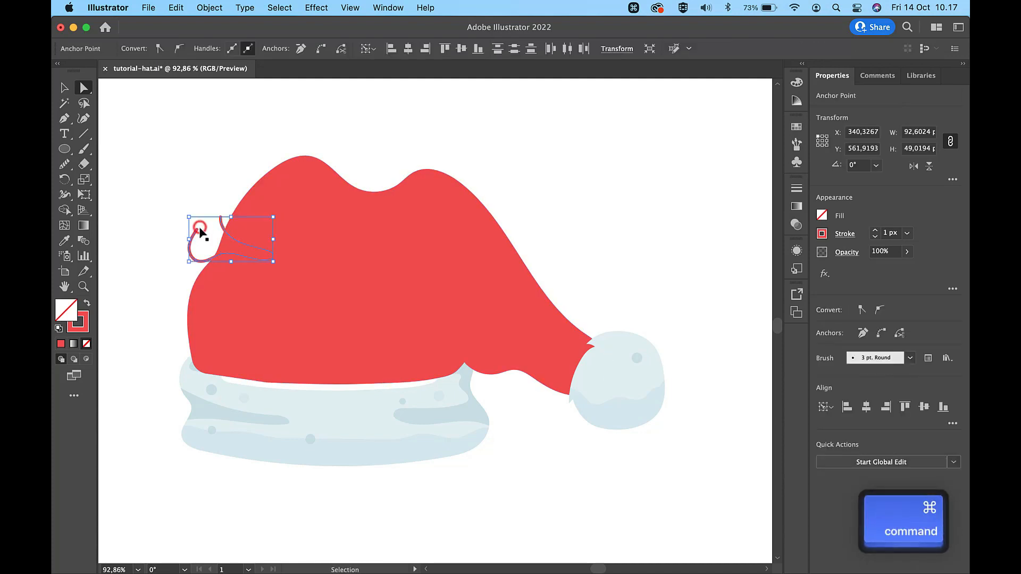
Fill the crown's left fold shadow with the #D83030 sample colour using the Eyedropper and deselect it.
{"action": "key", "text": "v"}
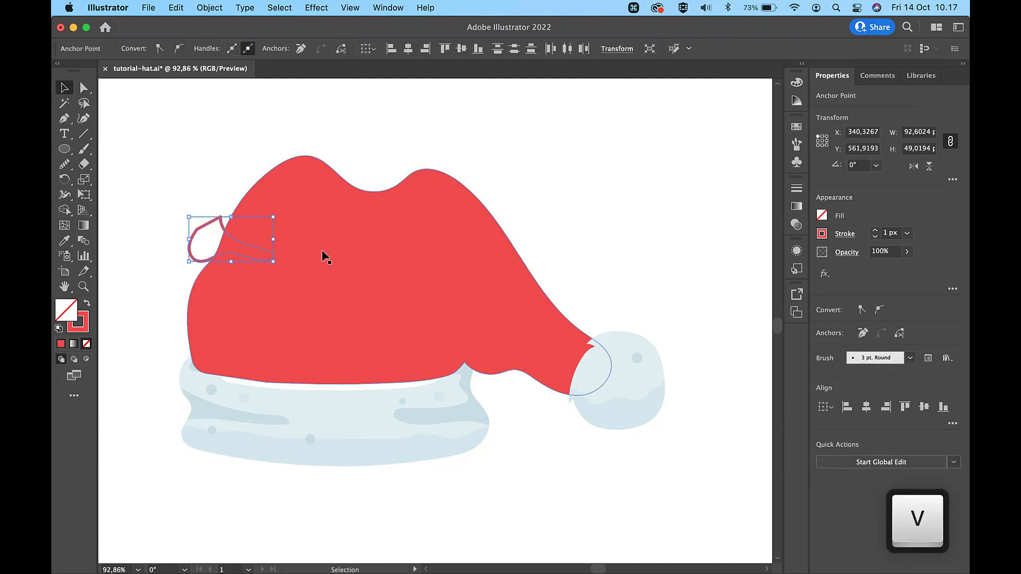
{"action": "key", "text": "shift"}
{"action": "scroll", "coordinate": [323, 253], "scroll_direction": "down", "scroll_amount": 5}
{"action": "key", "text": "i"}
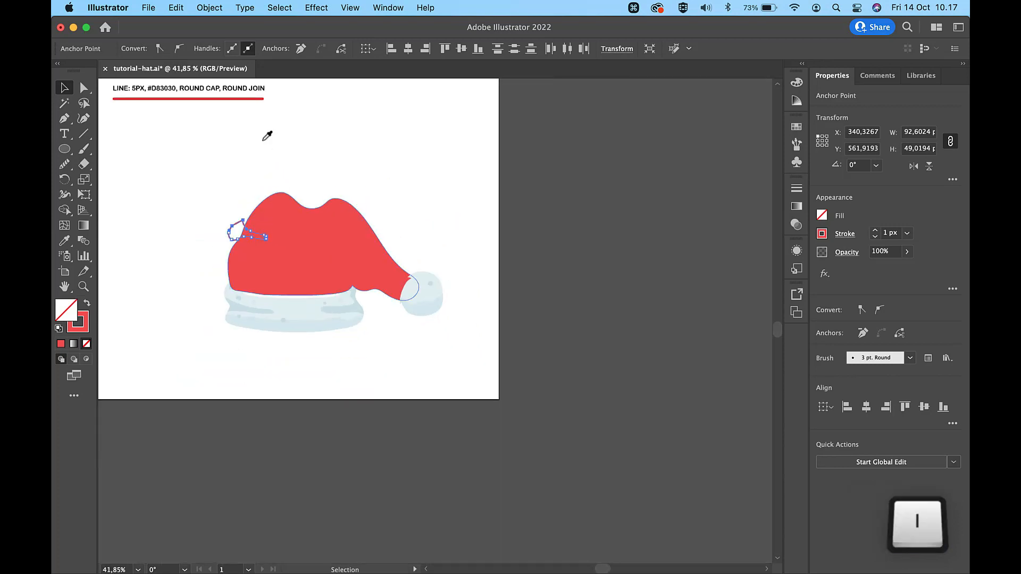
{"action": "scroll", "coordinate": [266, 135], "scroll_direction": "up", "scroll_amount": 3}
{"action": "left_click", "coordinate": [373, 134]}
{"action": "key", "text": "v"}
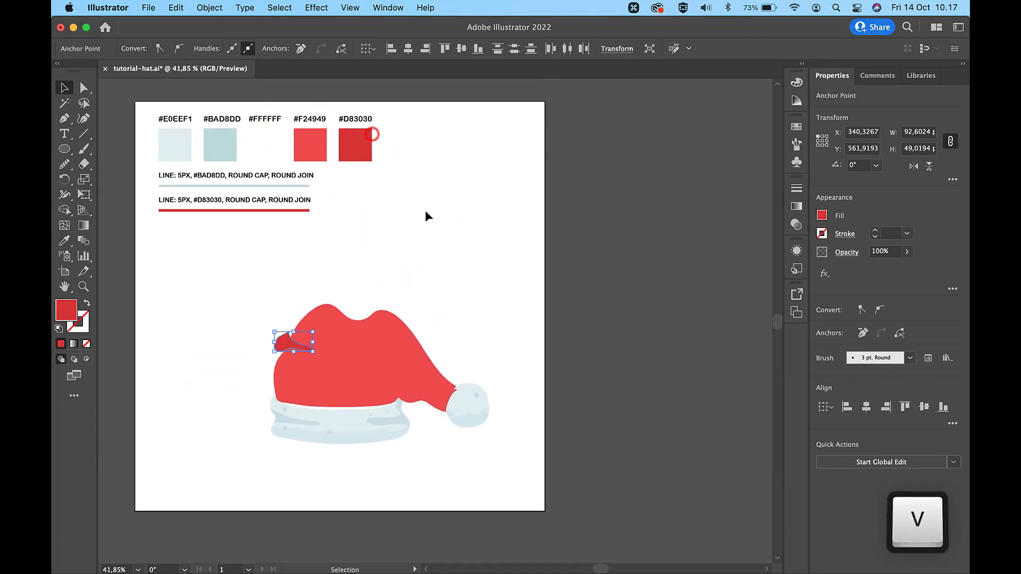
{"action": "left_click", "coordinate": [432, 220]}
Paint an oval shadow outline about 87 by 65 px over the dip beside the crown's right hump and join its open ends.
{"action": "scroll", "coordinate": [401, 290], "scroll_direction": "up", "scroll_amount": 4}
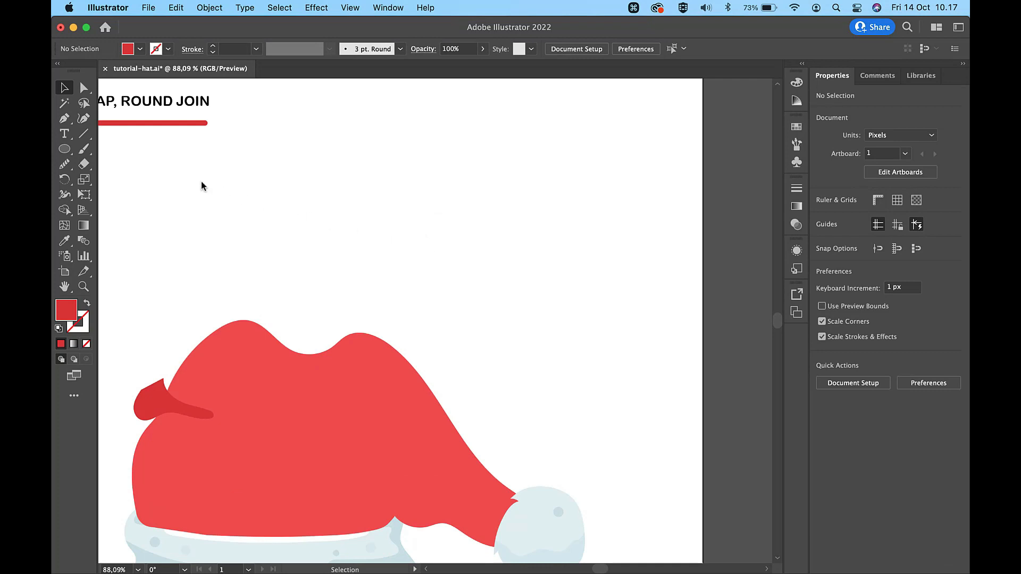
{"action": "left_click", "coordinate": [87, 151]}
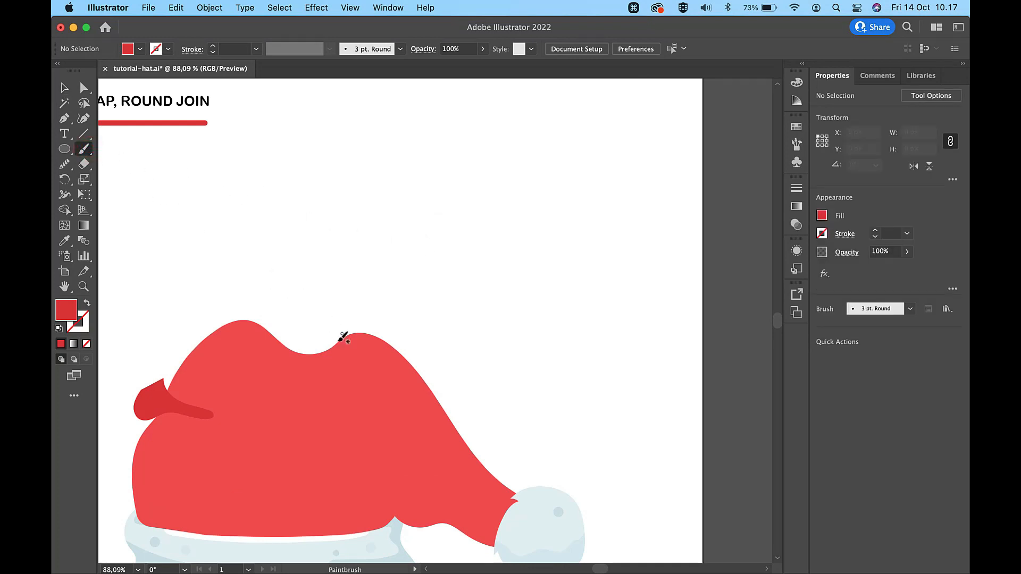
{"action": "left_click_drag", "start_coordinate": [341, 338], "coordinate": [299, 369]}
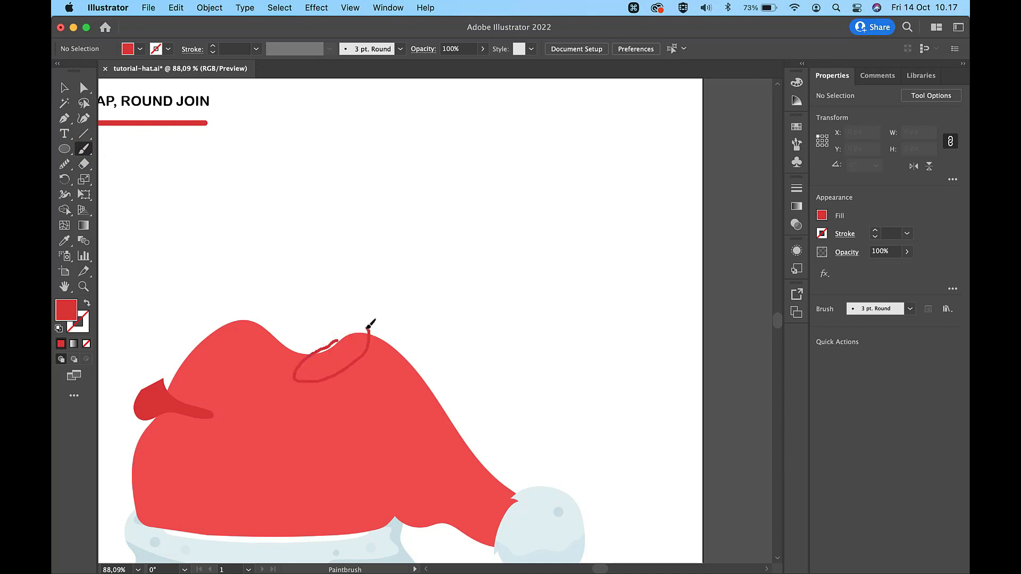
{"action": "left_click_drag", "start_coordinate": [367, 328], "coordinate": [338, 330]}
{"action": "scroll", "coordinate": [337, 331], "scroll_direction": "up", "scroll_amount": 3}
{"action": "key", "text": "a"}
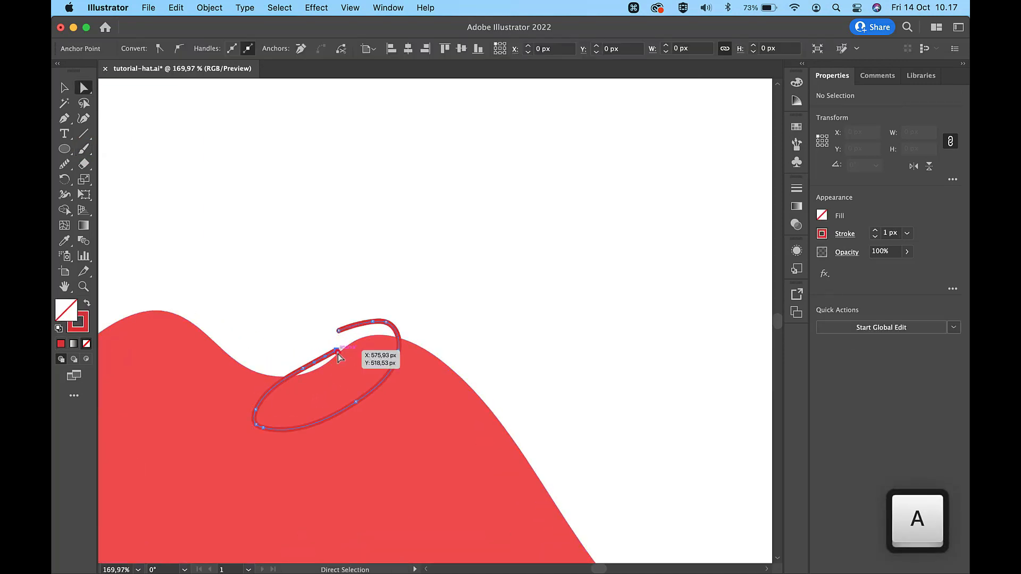
{"action": "left_click", "coordinate": [337, 350]}
{"action": "left_click", "coordinate": [339, 331], "text": "shift"}
{"action": "key", "text": "super+j"}
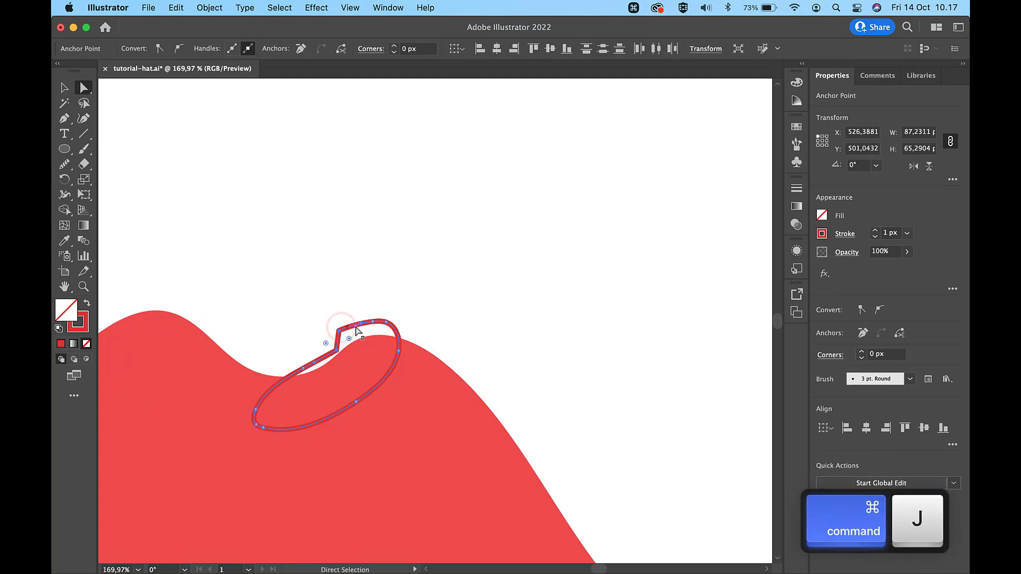
{"action": "key", "text": "v"}
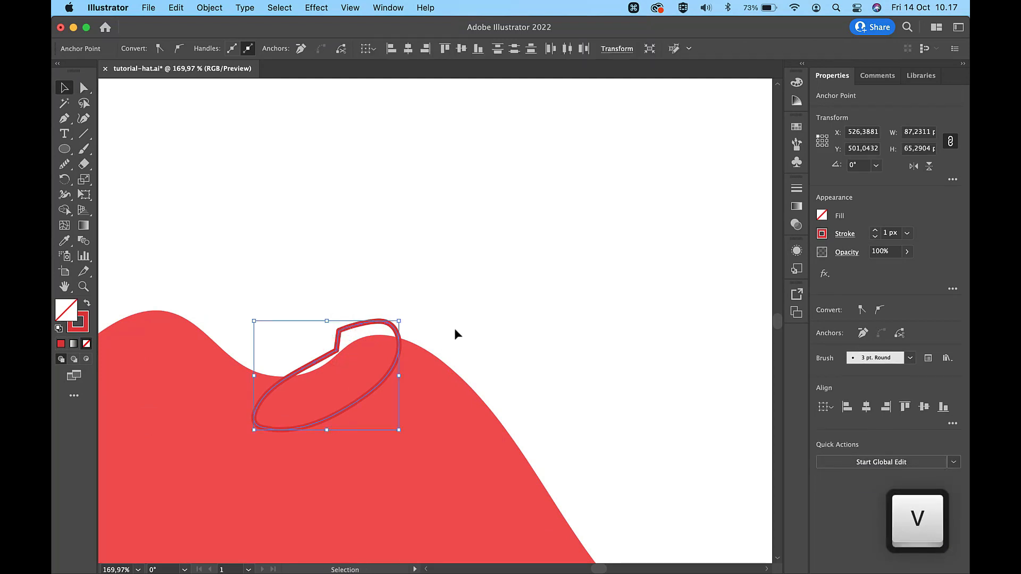
{"action": "left_click", "coordinate": [469, 319]}
Paint a branching fold shadow outline about 120 by 101 px over the crown's lower edge between brim and pompom, and join its open ends.
{"action": "scroll", "coordinate": [469, 318], "scroll_direction": "down", "scroll_amount": 3}
{"action": "scroll", "coordinate": [469, 318], "scroll_direction": "left", "scroll_amount": 1}
{"action": "scroll", "coordinate": [469, 319], "scroll_direction": "down", "scroll_amount": 10}
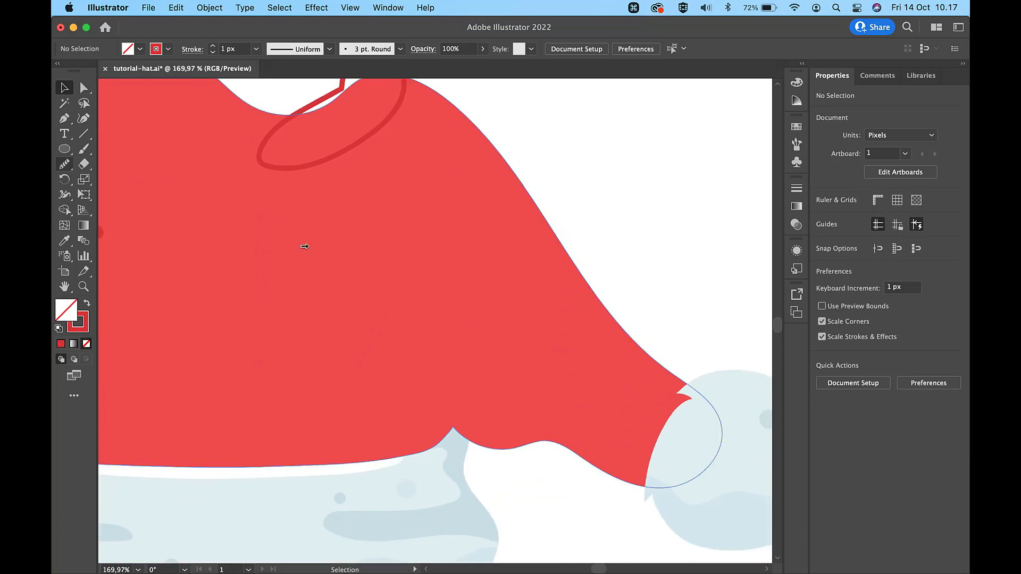
{"action": "left_click", "coordinate": [85, 150]}
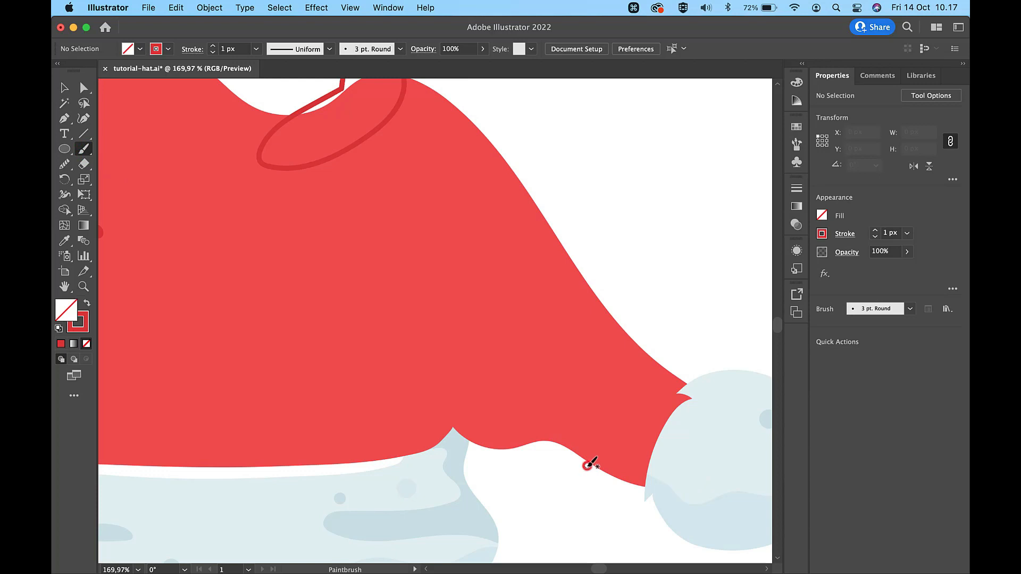
{"action": "left_click_drag", "start_coordinate": [587, 465], "coordinate": [562, 425]}
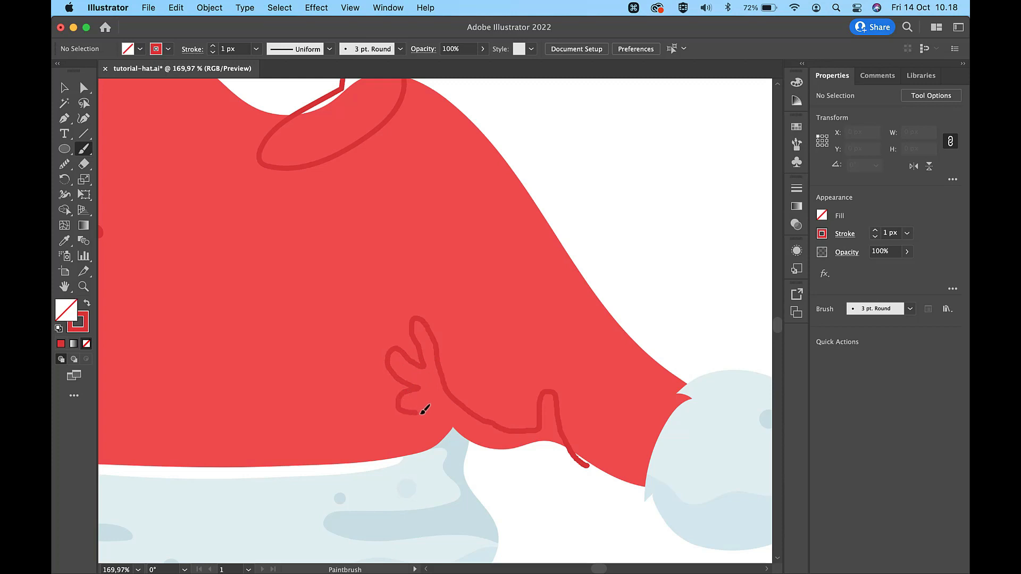
{"action": "left_click_drag", "start_coordinate": [425, 452], "coordinate": [549, 486]}
{"action": "key", "text": "a"}
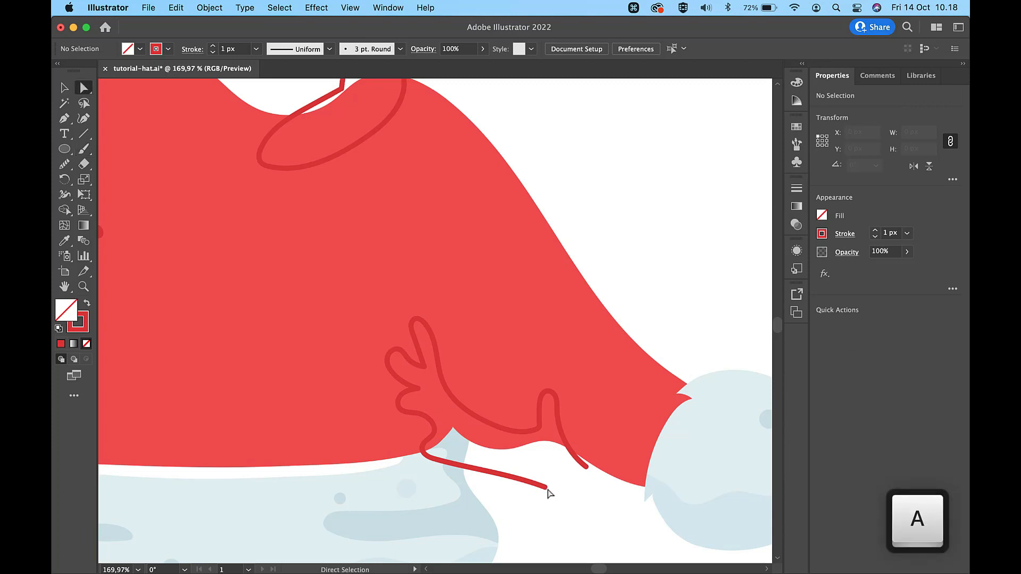
{"action": "left_click", "coordinate": [547, 487]}
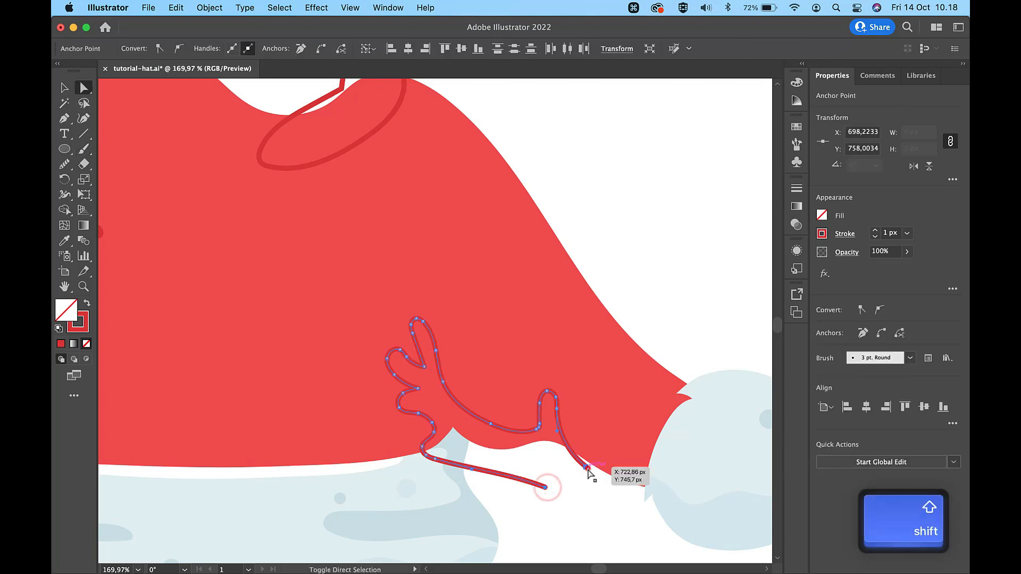
{"action": "key", "text": "super+j"}
{"action": "key", "text": "super+0"}
{"action": "key", "text": "v"}
{"action": "left_click", "coordinate": [633, 296]}
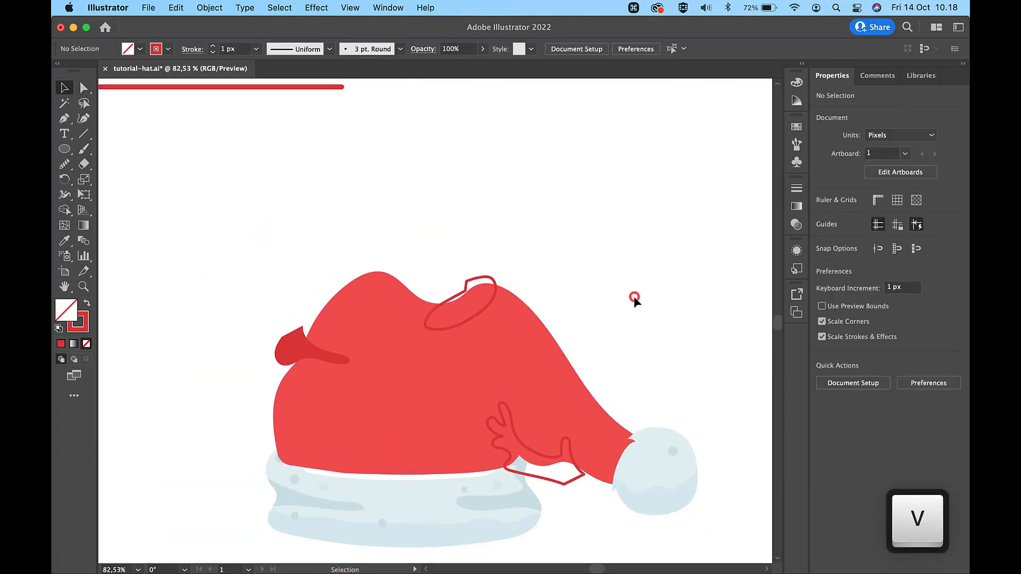
Fill the oval hump shadow and the branching fold shadow with the #D83030 sample colour using the Eyedropper and deselect them.
{"action": "left_click", "coordinate": [471, 281], "text": "shift"}
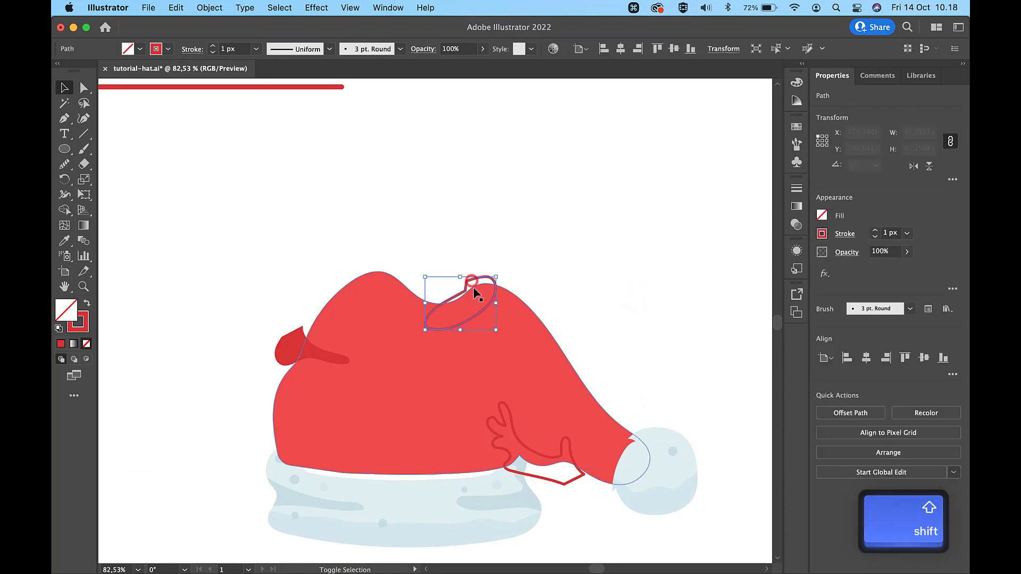
{"action": "left_click", "coordinate": [526, 445], "text": "shift"}
{"action": "scroll", "coordinate": [535, 347], "scroll_direction": "down", "scroll_amount": 3}
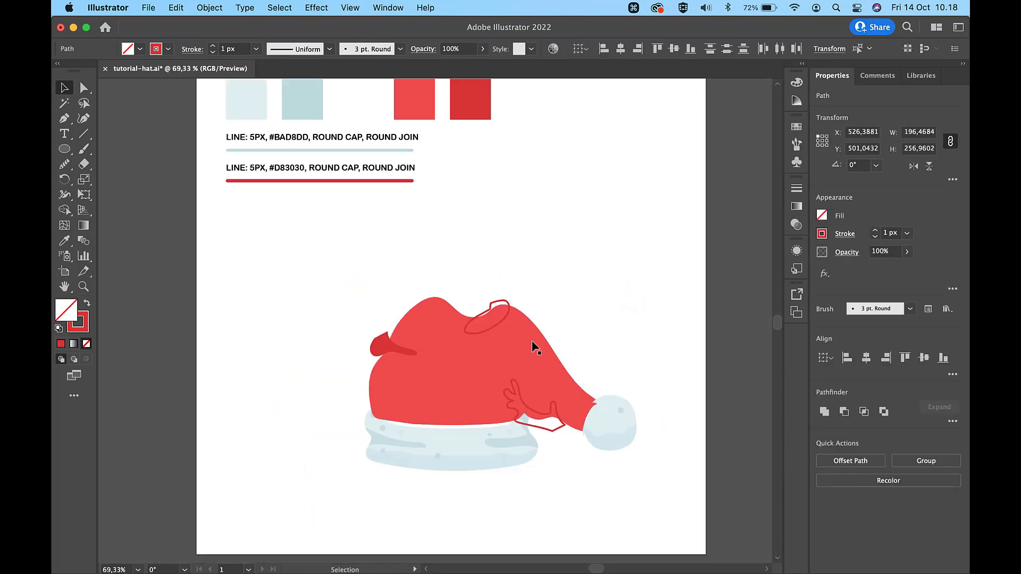
{"action": "scroll", "coordinate": [534, 347], "scroll_direction": "up", "scroll_amount": 2}
{"action": "key", "text": "i"}
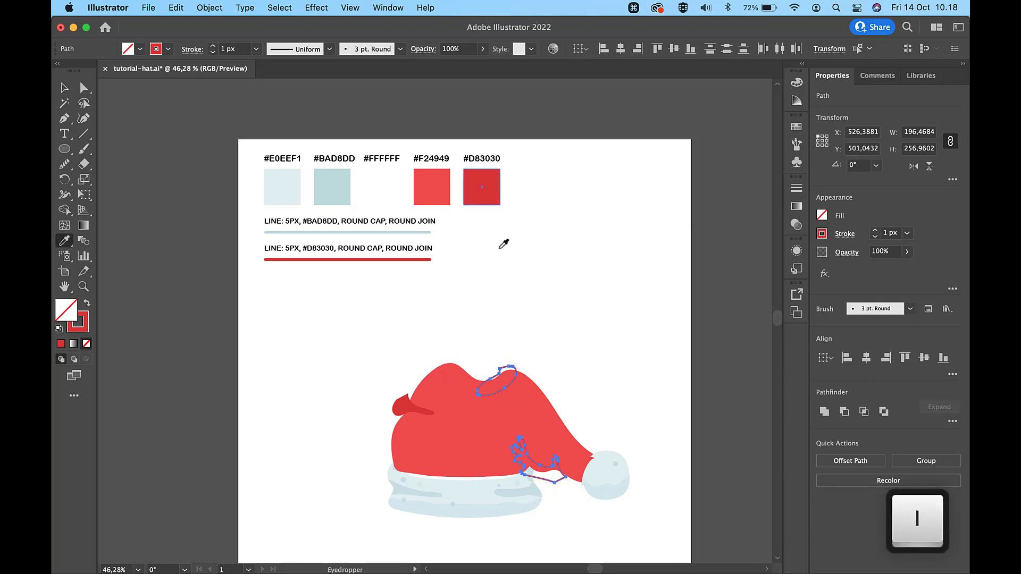
{"action": "left_click", "coordinate": [478, 192]}
{"action": "key", "text": "v"}
{"action": "left_click", "coordinate": [599, 306]}
Trim the three dark red shadows to the crown's edge by removing their outside parts with the Shape Builder tool.
{"action": "scroll", "coordinate": [563, 415], "scroll_direction": "up", "scroll_amount": 3}
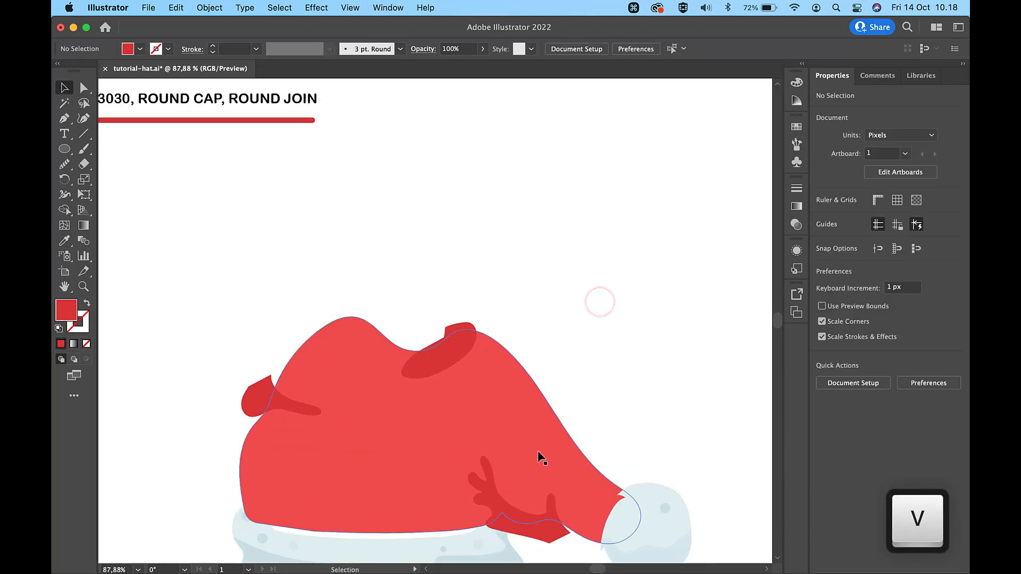
{"action": "left_click", "coordinate": [509, 525]}
{"action": "left_click", "coordinate": [448, 358], "text": "shift"}
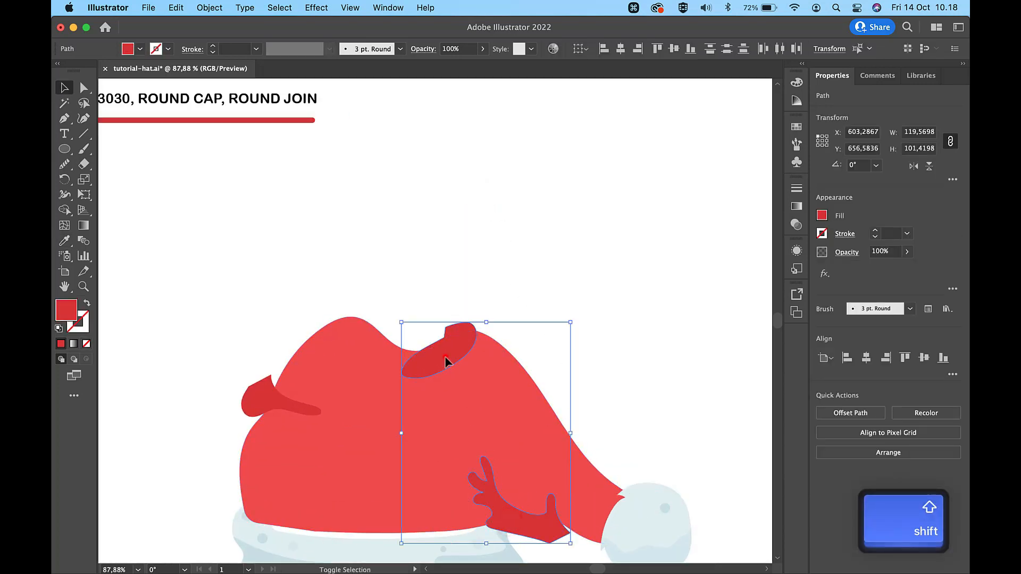
{"action": "left_click", "coordinate": [253, 402], "text": "shift"}
{"action": "left_click", "coordinate": [351, 371], "text": "shift"}
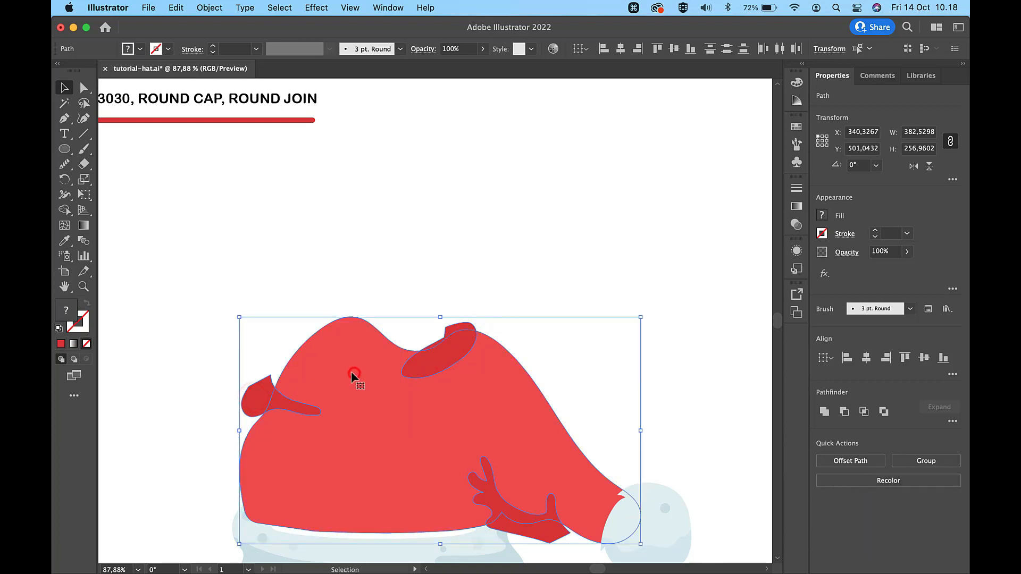
{"action": "left_click", "coordinate": [64, 210]}
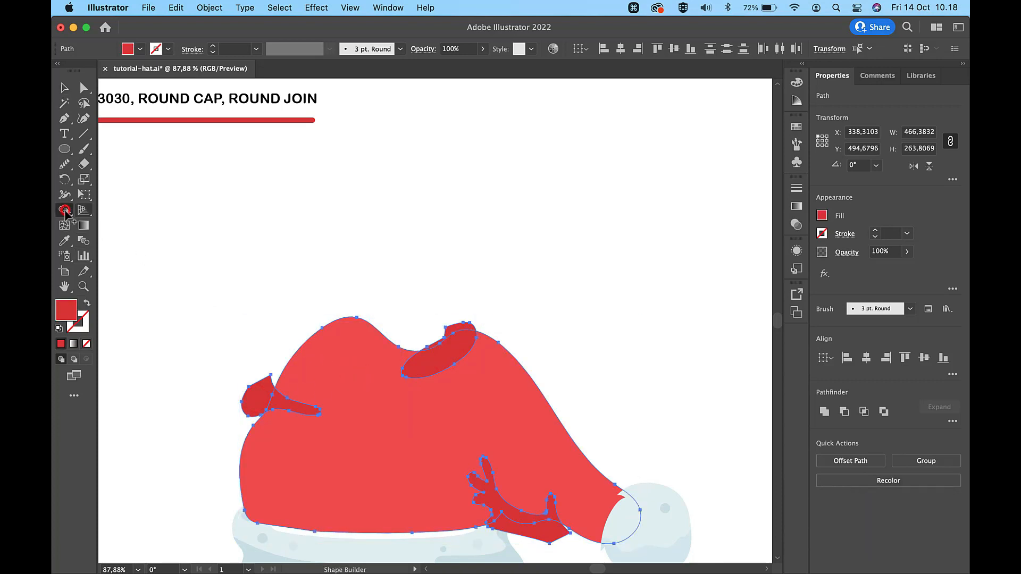
{"action": "left_click", "coordinate": [258, 402], "text": "alt"}
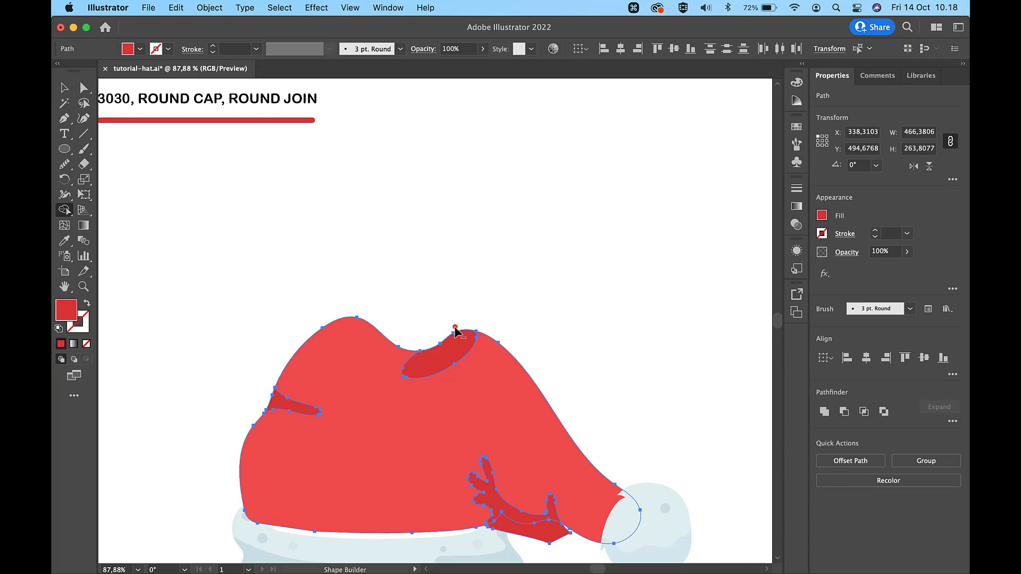
{"action": "left_click", "coordinate": [533, 534], "text": "alt"}
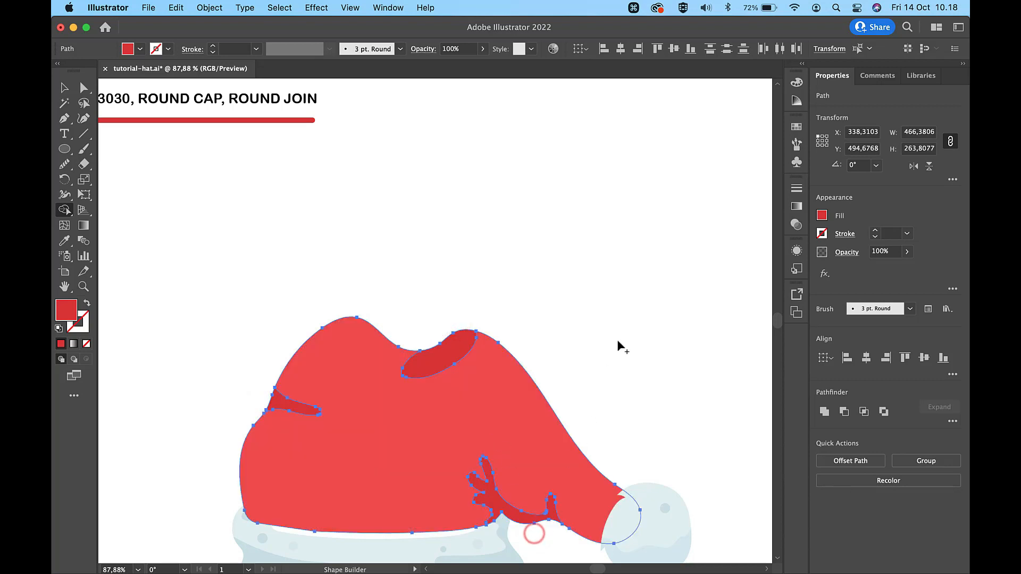
{"action": "key", "text": "v"}
{"action": "left_click", "coordinate": [623, 325]}
Set the opacity of the crown's three dark red shadows to 70%.
{"action": "scroll", "coordinate": [624, 326], "scroll_direction": "down", "scroll_amount": 5}
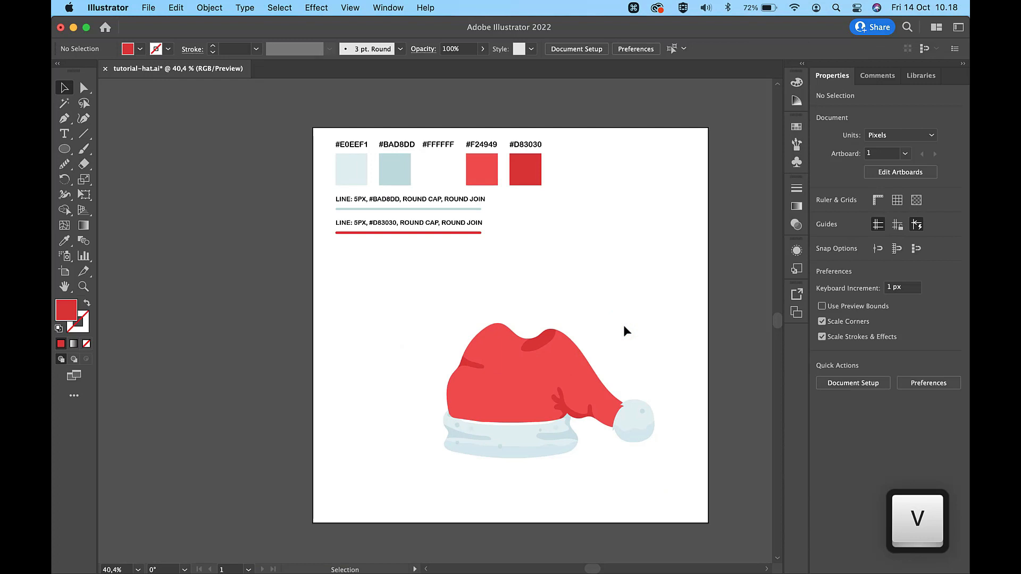
{"action": "scroll", "coordinate": [623, 324], "scroll_direction": "up", "scroll_amount": 3}
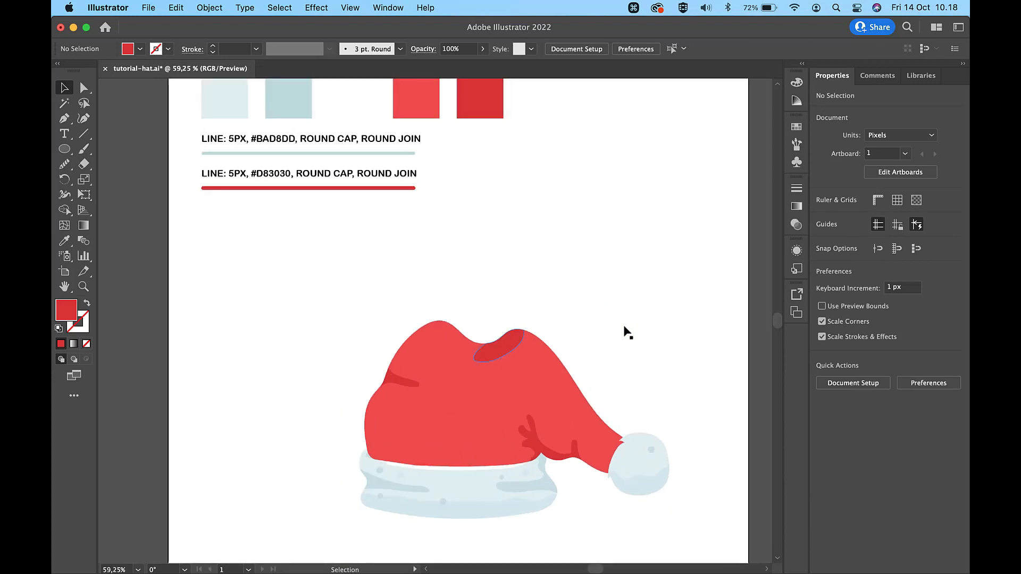
{"action": "left_click", "coordinate": [404, 387]}
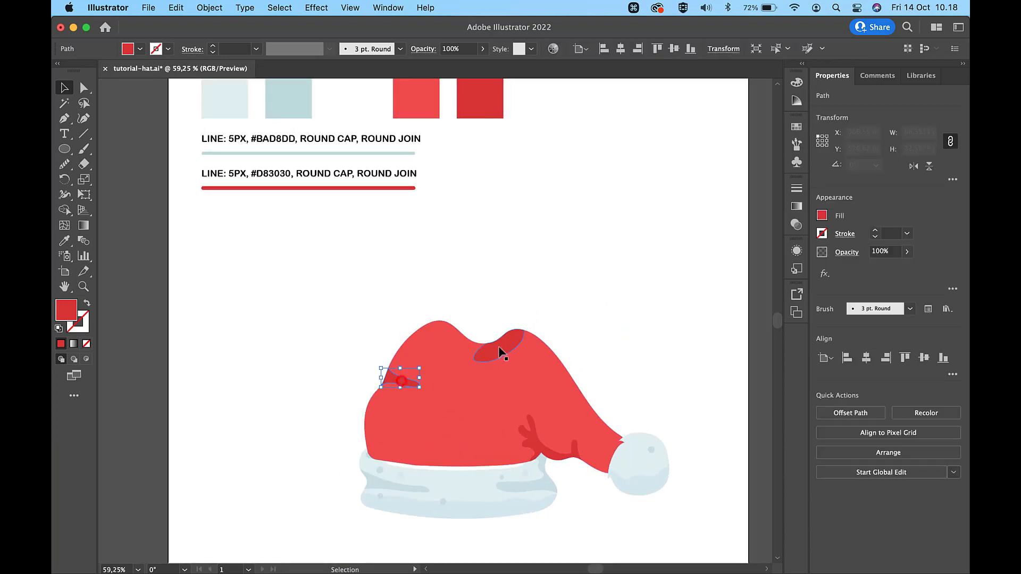
{"action": "left_click", "coordinate": [500, 350], "text": "shift"}
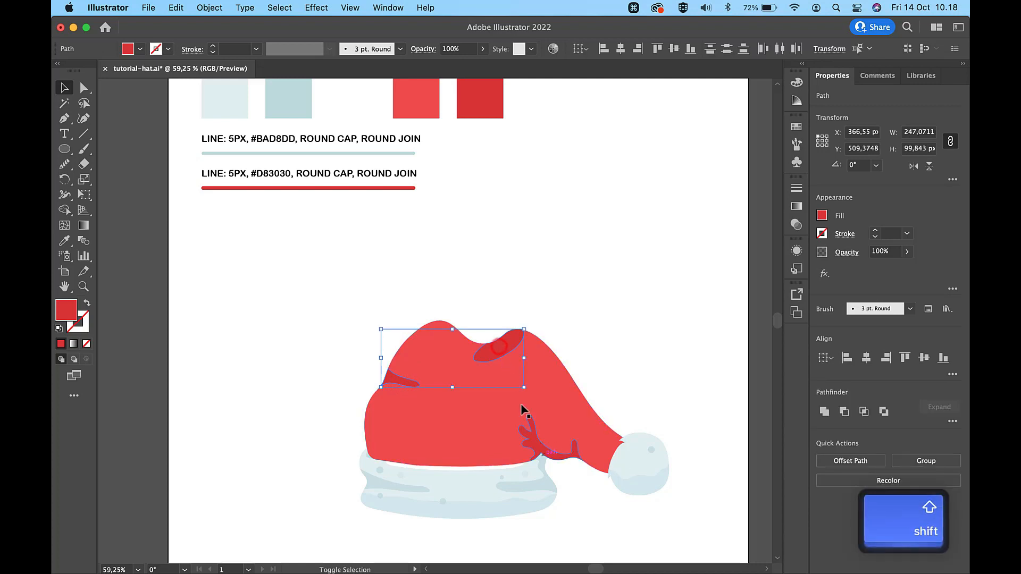
{"action": "left_click", "coordinate": [536, 448], "text": "shift"}
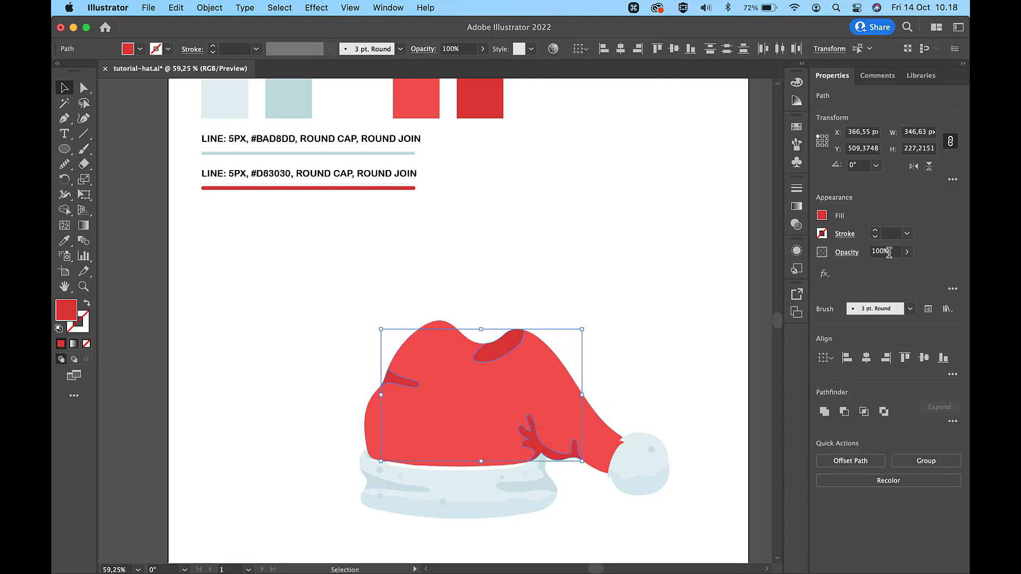
{"action": "left_click", "coordinate": [888, 252]}
{"action": "type", "text": "70"}
{"action": "key", "text": "Return"}
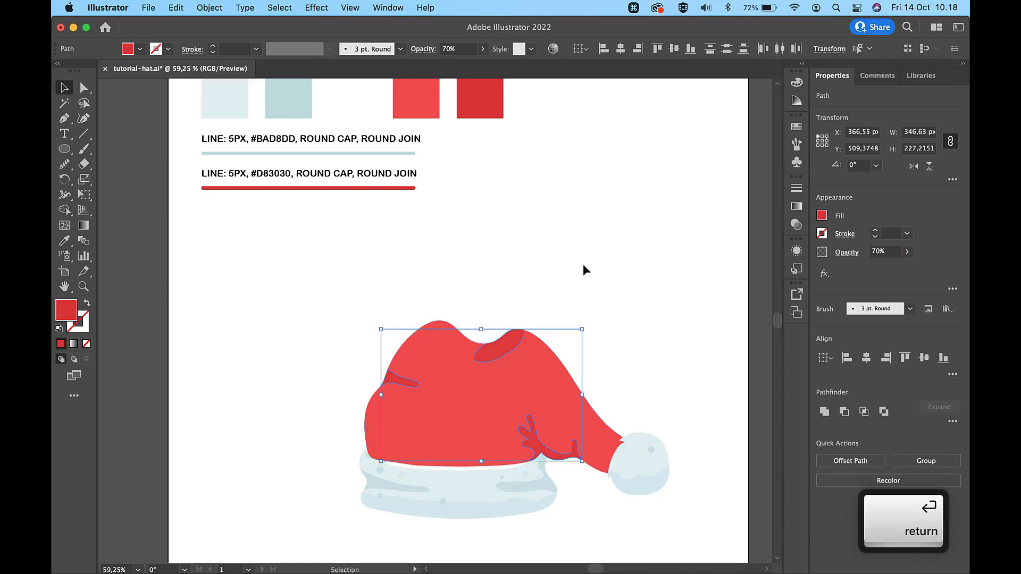
Paint a wavy shadow outline about 389 by 108 px along the crown's lower edge, looping over the brim, and join its open ends.
{"action": "left_click", "coordinate": [553, 267]}
{"action": "left_click", "coordinate": [83, 148]}
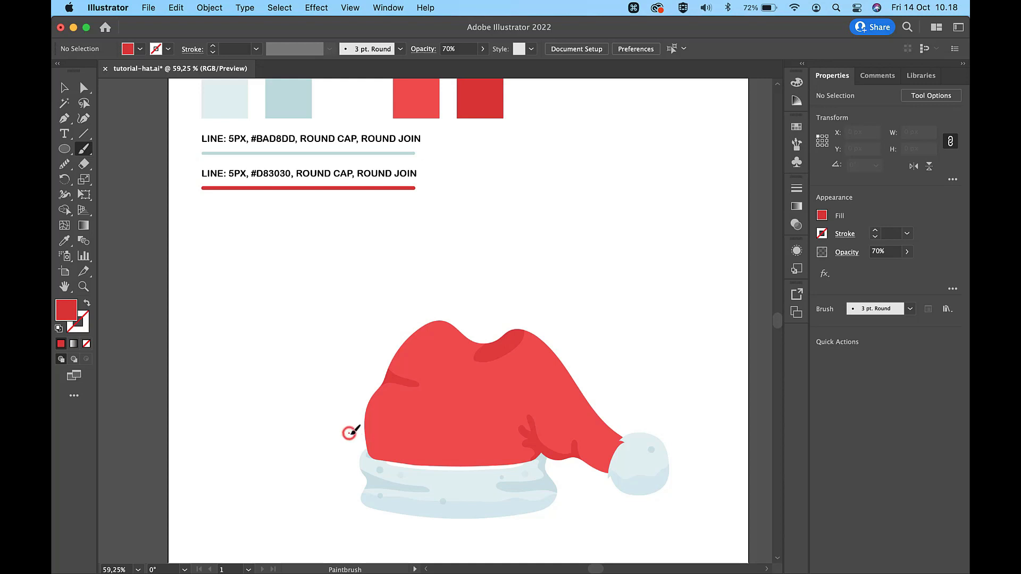
{"action": "left_click_drag", "start_coordinate": [349, 433], "coordinate": [365, 440]}
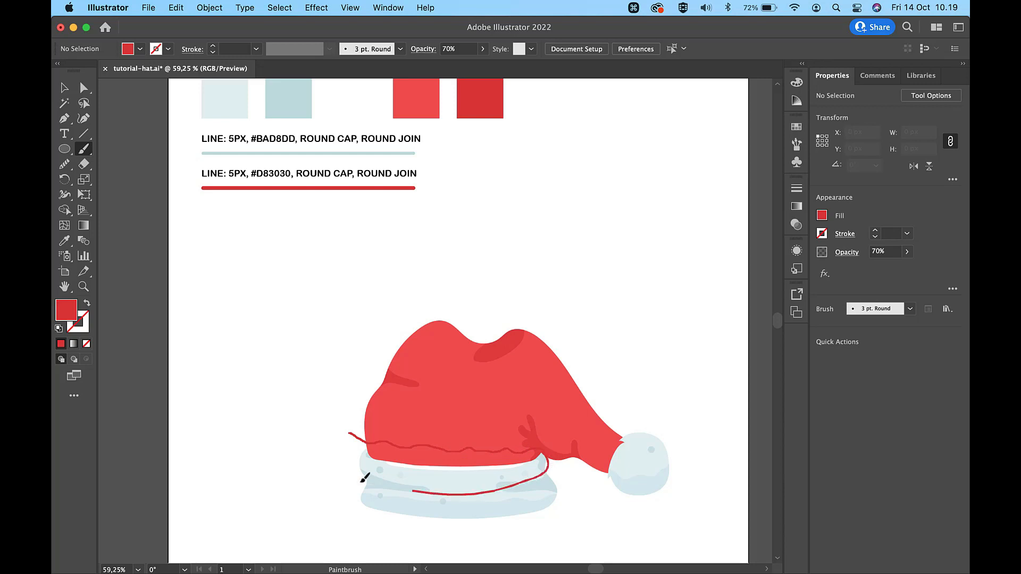
{"action": "left_click_drag", "start_coordinate": [364, 477], "coordinate": [323, 446]}
{"action": "scroll", "coordinate": [320, 404], "scroll_direction": "up", "scroll_amount": 2}
{"action": "key", "text": "a"}
{"action": "left_click", "coordinate": [351, 432], "text": "shift"}
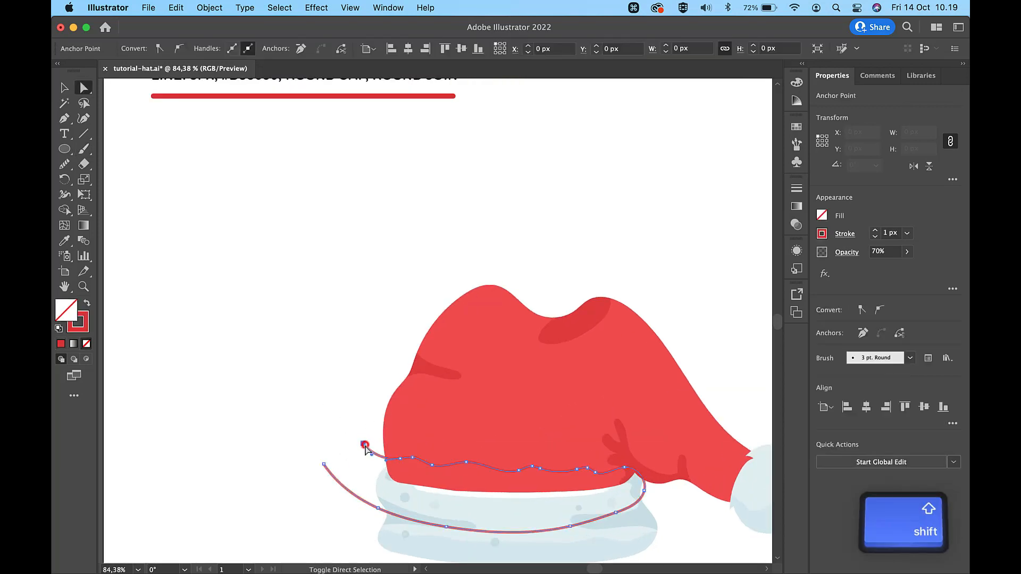
{"action": "left_click", "coordinate": [324, 464], "text": "shift"}
{"action": "key", "text": "ctrl+j"}
{"action": "scroll", "coordinate": [326, 464], "scroll_direction": "up", "scroll_amount": 1}
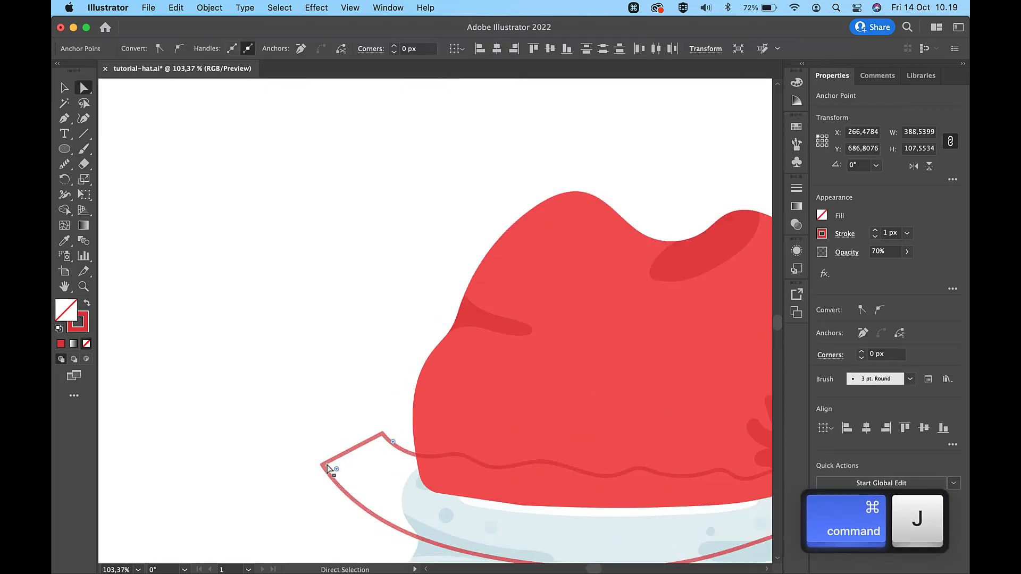
Shift the wavy shadow outline about 9 px to the left.
{"action": "key", "text": "v"}
{"action": "scroll", "coordinate": [529, 391], "scroll_direction": "up", "scroll_amount": 2}
{"action": "key", "text": "Left"}
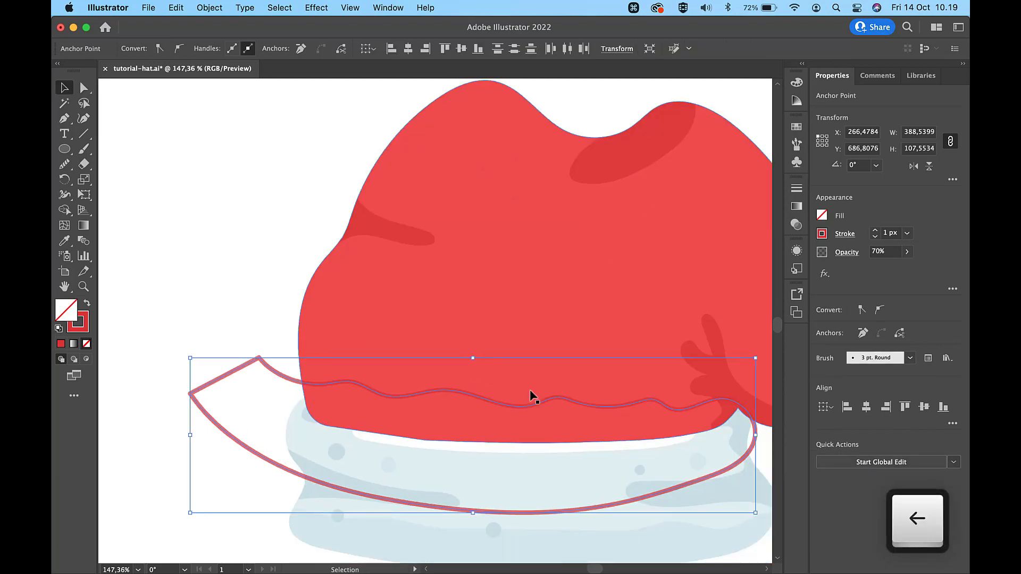
{"action": "key", "text": "Right"}
{"action": "left_click", "coordinate": [205, 253]}
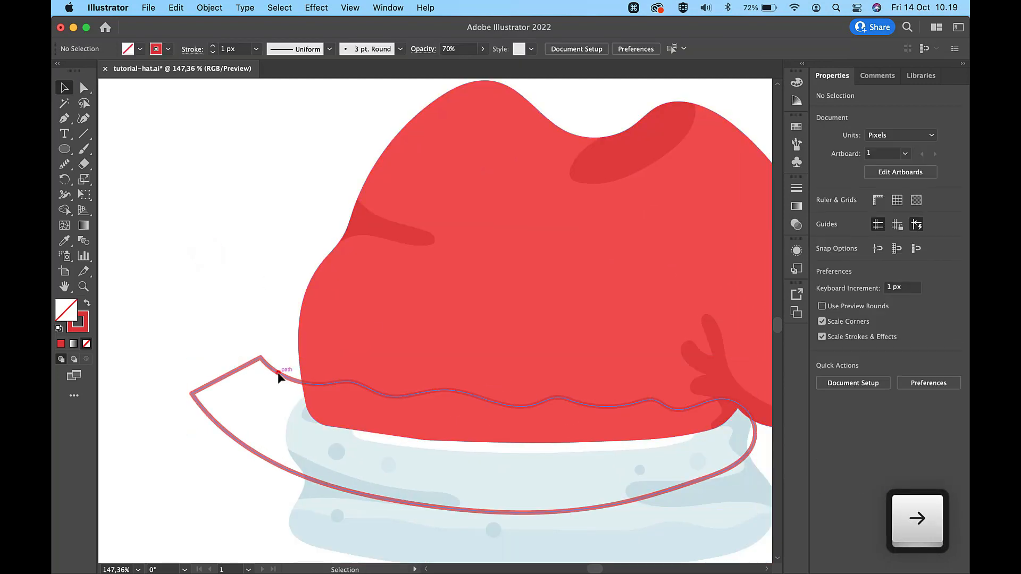
{"action": "left_click_drag", "start_coordinate": [278, 377], "coordinate": [269, 372]}
{"action": "key", "text": "Left"}
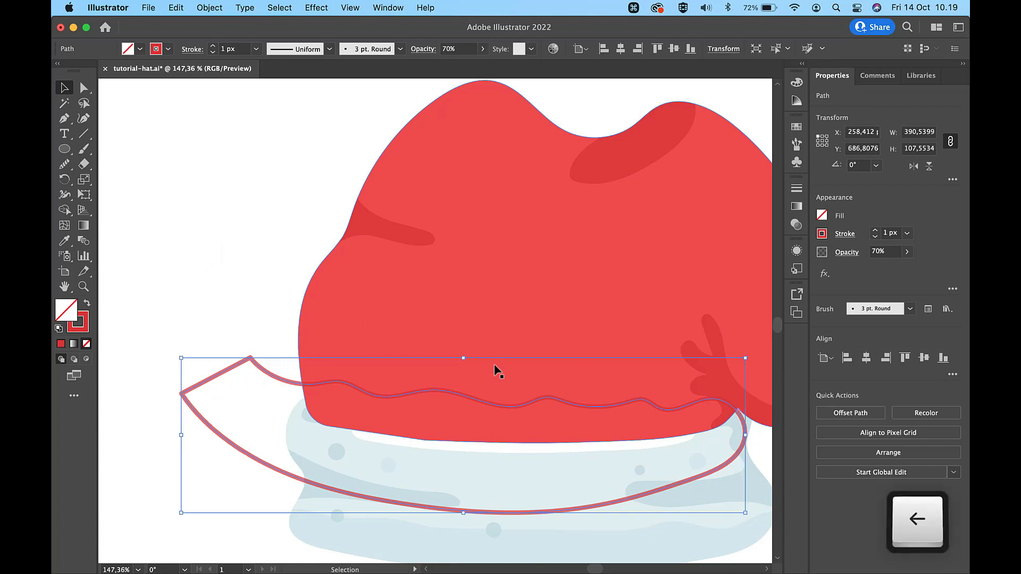
Trim the wavy shadow outline to the crown's lower edge by removing its outside part with the Shape Builder tool.
{"action": "left_click", "coordinate": [546, 296], "text": "shift"}
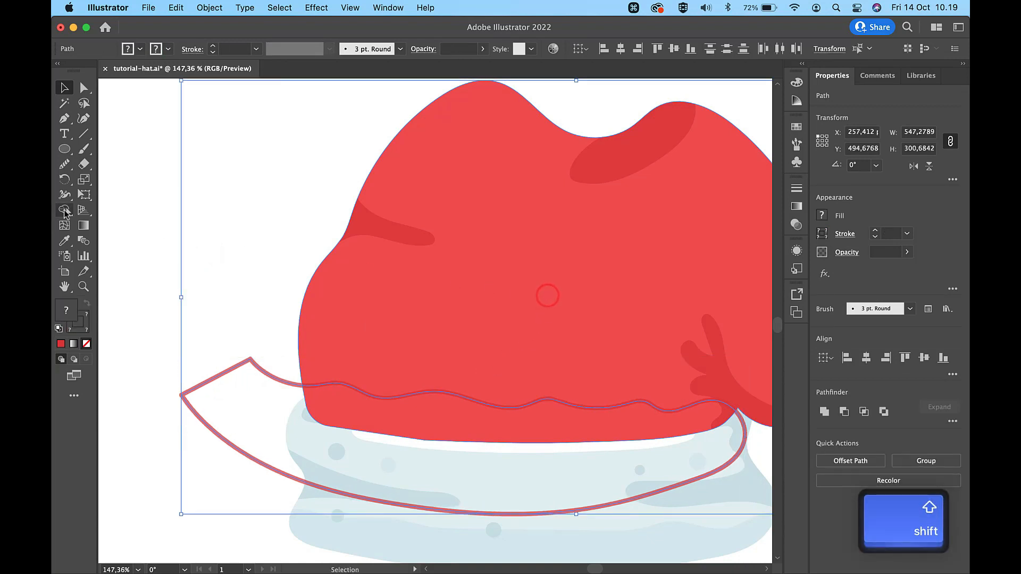
{"action": "left_click", "coordinate": [64, 211]}
{"action": "left_click", "coordinate": [251, 406], "text": "alt"}
{"action": "key", "text": "v"}
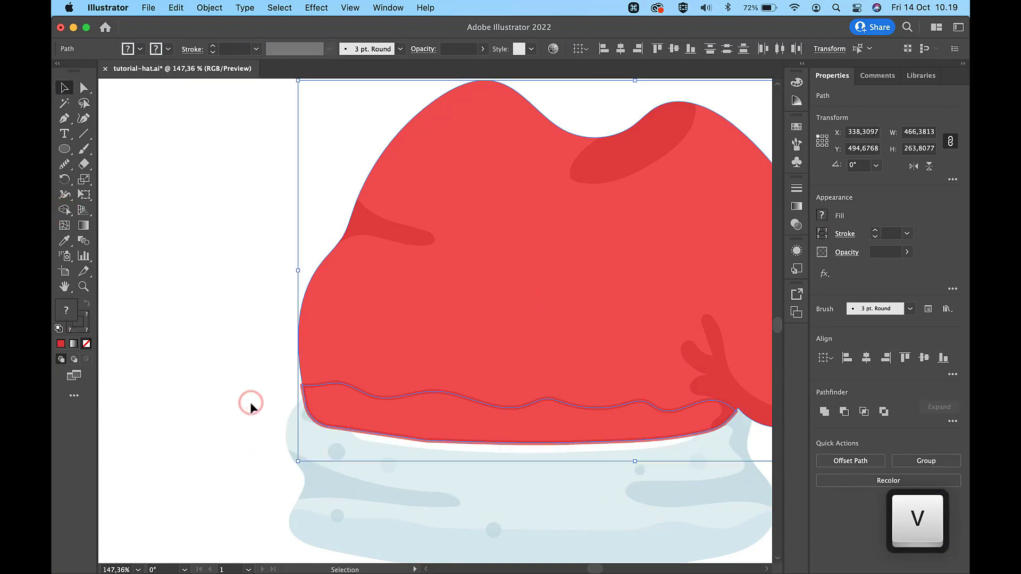
{"action": "scroll", "coordinate": [250, 402], "scroll_direction": "down", "scroll_amount": 5}
{"action": "left_click", "coordinate": [207, 308]}
Fill the wavy shadow with the #D83030 sample colour using the Eyedropper and set its opacity to 30%.
{"action": "left_click", "coordinate": [340, 408]}
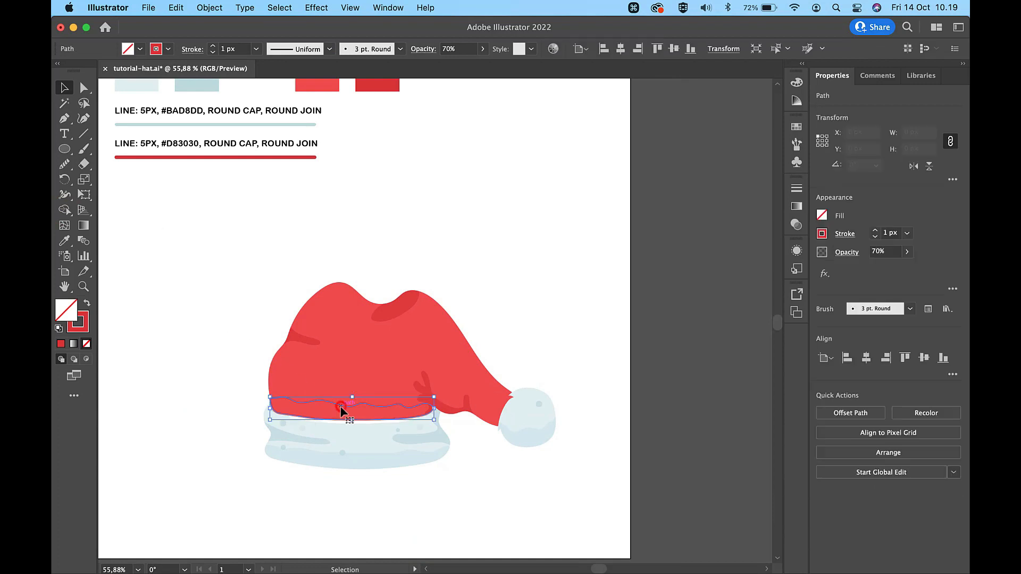
{"action": "scroll", "coordinate": [340, 408], "scroll_direction": "up", "scroll_amount": 5}
{"action": "key", "text": "i"}
{"action": "left_click", "coordinate": [358, 196]}
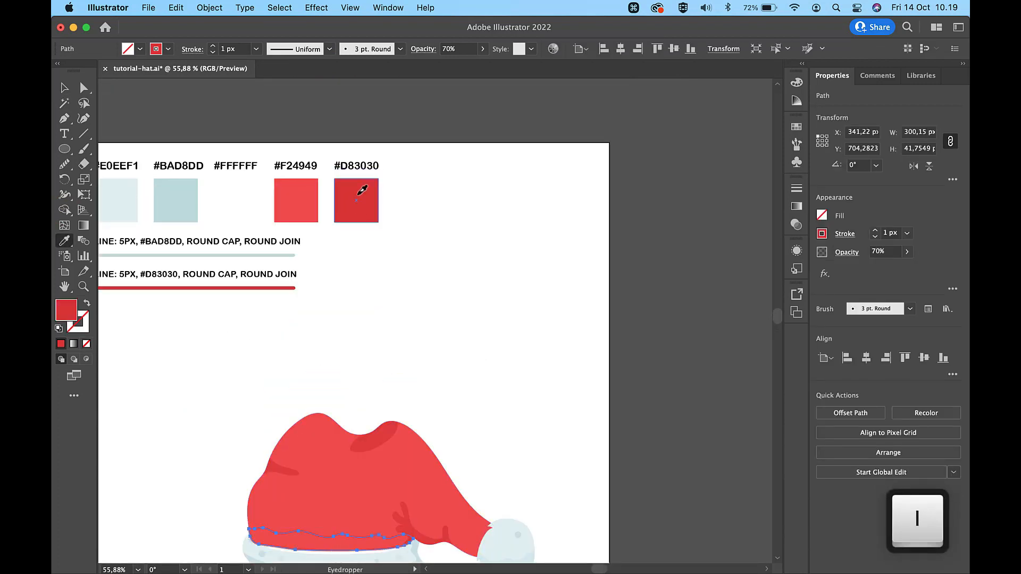
{"action": "scroll", "coordinate": [358, 195], "scroll_direction": "down", "scroll_amount": 3}
{"action": "key", "text": "v"}
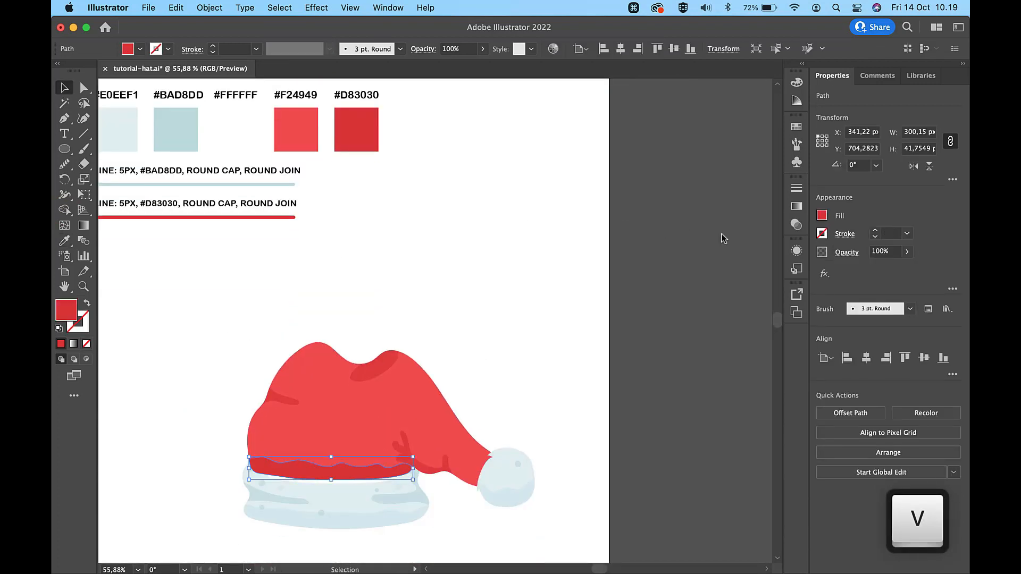
{"action": "left_click", "coordinate": [894, 252]}
{"action": "type", "text": "30"}
{"action": "key", "text": "Return"}
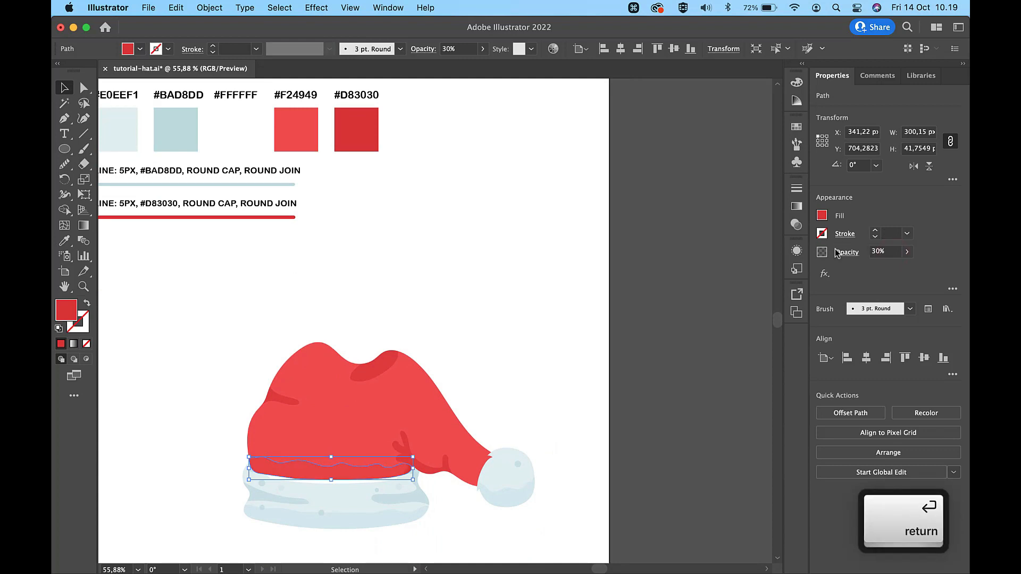
{"action": "left_click", "coordinate": [524, 266]}
Paint a rounded highlight outline about 75 by 51 px over the crown's tallest hump and join its open ends.
{"action": "scroll", "coordinate": [523, 266], "scroll_direction": "down", "scroll_amount": 5}
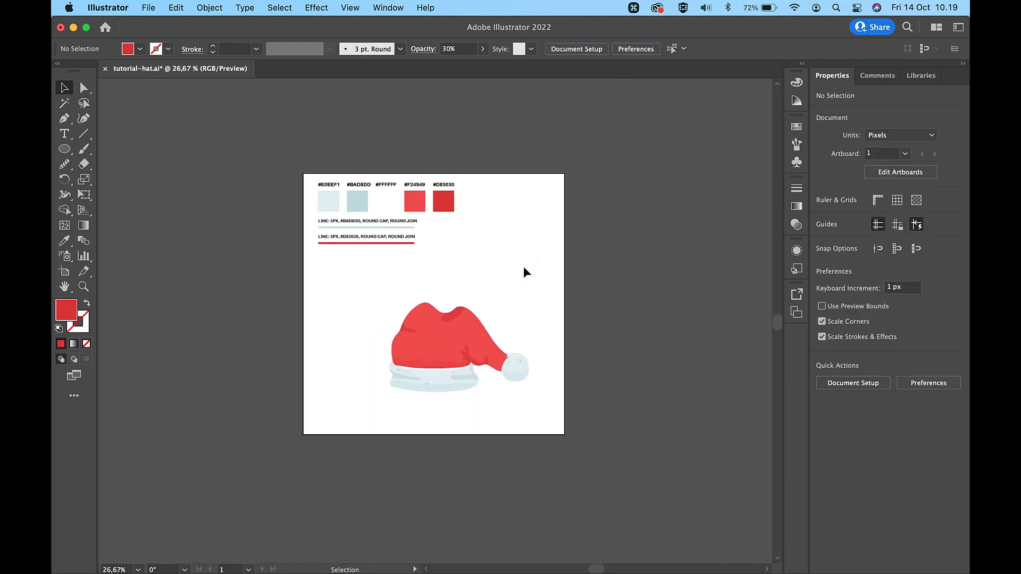
{"action": "scroll", "coordinate": [523, 266], "scroll_direction": "up", "scroll_amount": 5}
{"action": "scroll", "coordinate": [523, 272], "scroll_direction": "down", "scroll_amount": 2}
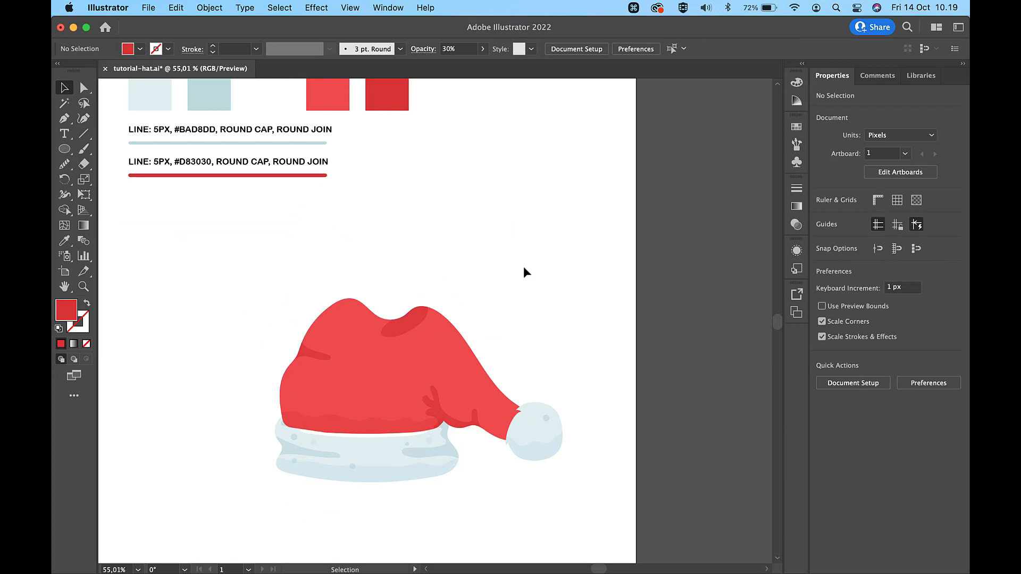
{"action": "left_click", "coordinate": [83, 151]}
{"action": "scroll", "coordinate": [428, 321], "scroll_direction": "up", "scroll_amount": 2}
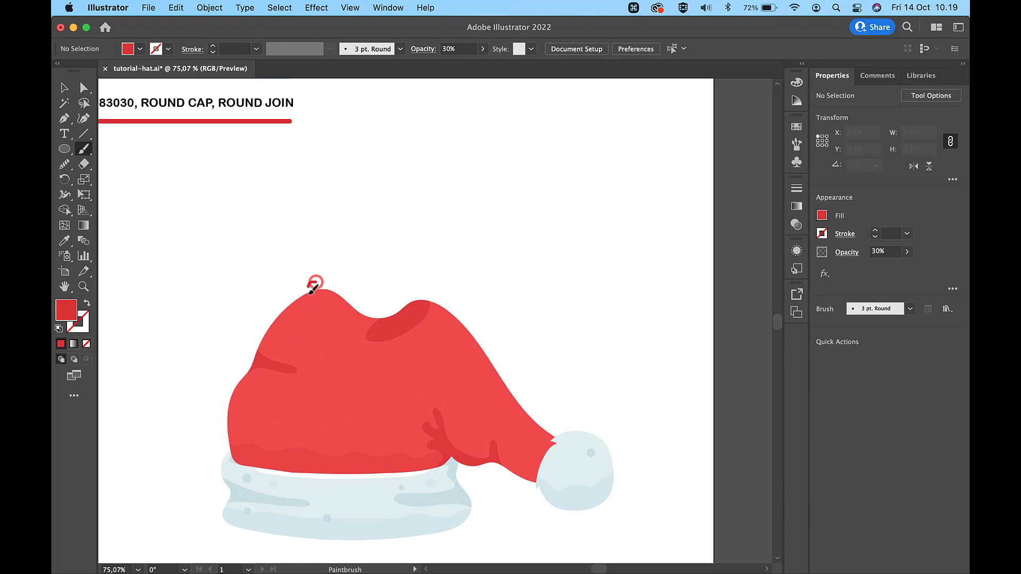
{"action": "mouse_move", "coordinate": [311, 291]}
{"action": "left_mouse_down"}
{"action": "mouse_move", "coordinate": [360, 310]}
{"action": "mouse_move", "coordinate": [343, 277]}
{"action": "left_mouse_up"}
{"action": "key", "text": "a"}
{"action": "left_click", "coordinate": [340, 279]}
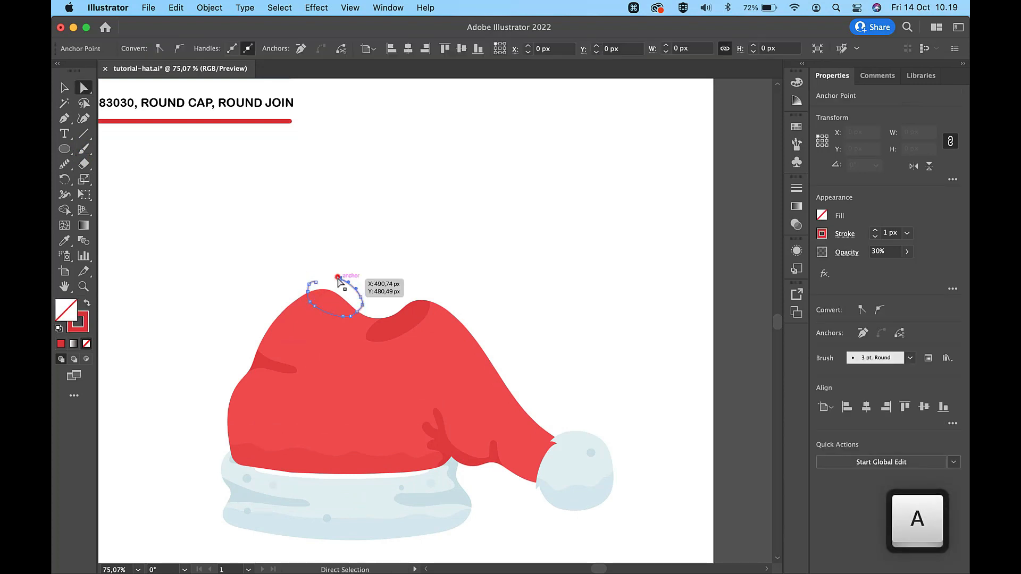
{"action": "left_click", "coordinate": [319, 283], "text": "shift"}
{"action": "key", "text": "super+j"}
{"action": "key", "text": "v"}
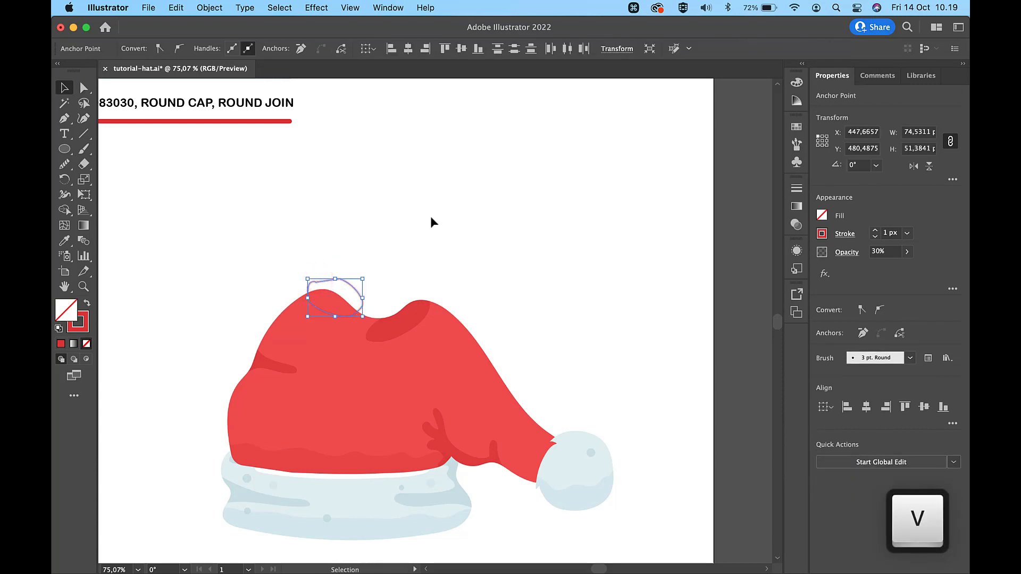
{"action": "left_click", "coordinate": [434, 214]}
Paint an elongated highlight outline about 75 by 91 px over the crown's slope towards the pompom and join its open ends.
{"action": "left_click", "coordinate": [84, 150]}
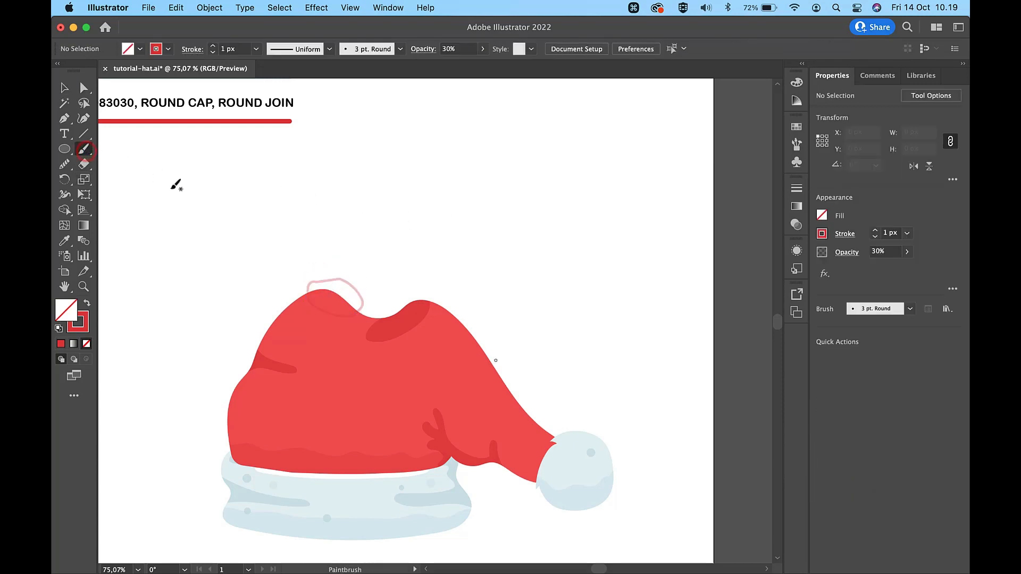
{"action": "mouse_move", "coordinate": [457, 327]}
{"action": "left_mouse_down"}
{"action": "mouse_move", "coordinate": [470, 360]}
{"action": "mouse_move", "coordinate": [506, 379]}
{"action": "left_mouse_up"}
{"action": "scroll", "coordinate": [473, 317], "scroll_direction": "up", "scroll_amount": 3}
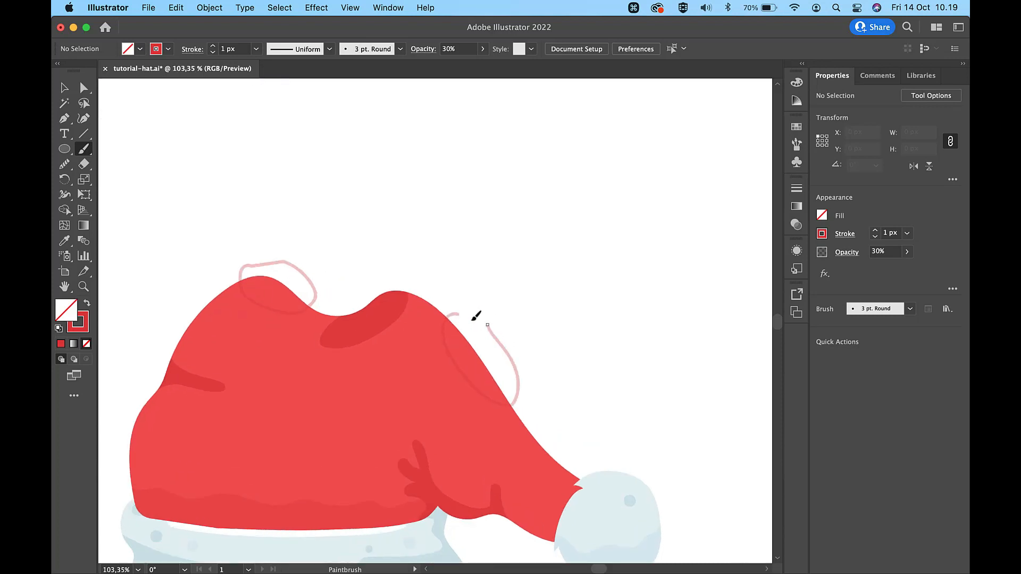
{"action": "key", "text": "a"}
{"action": "left_click", "coordinate": [487, 327]}
{"action": "left_click", "coordinate": [451, 315], "text": "shift"}
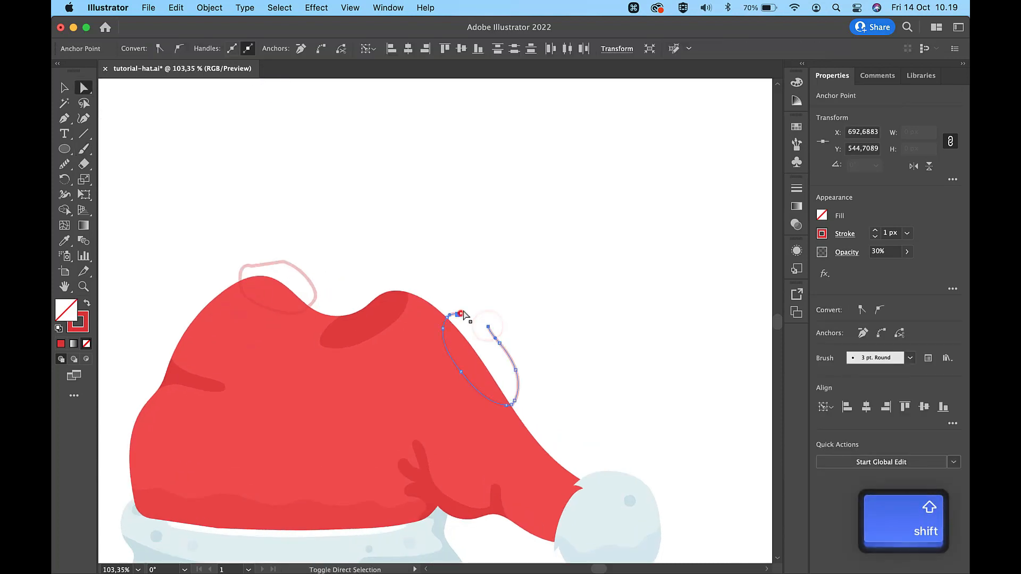
{"action": "key", "text": "super+j"}
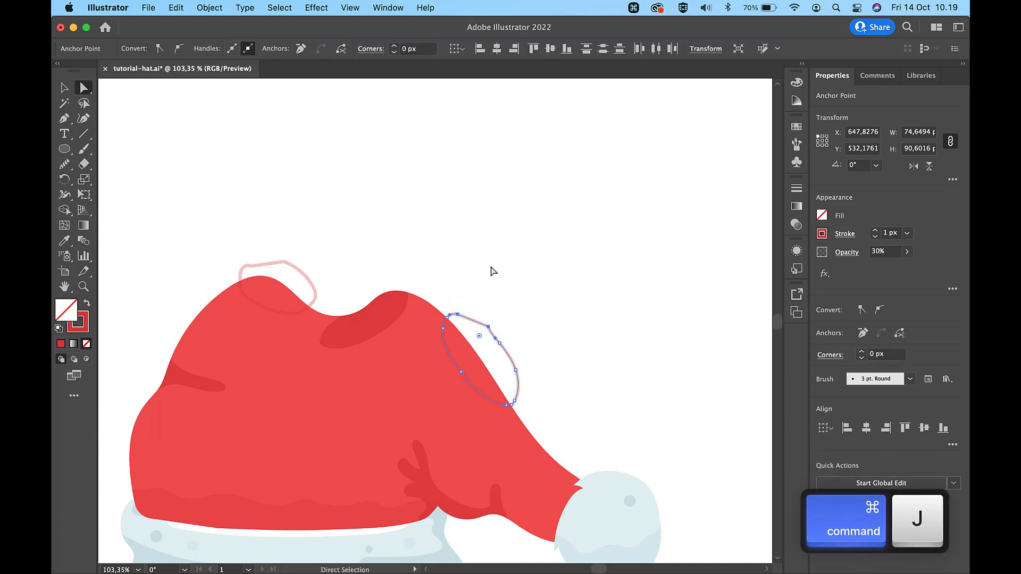
{"action": "key", "text": "v"}
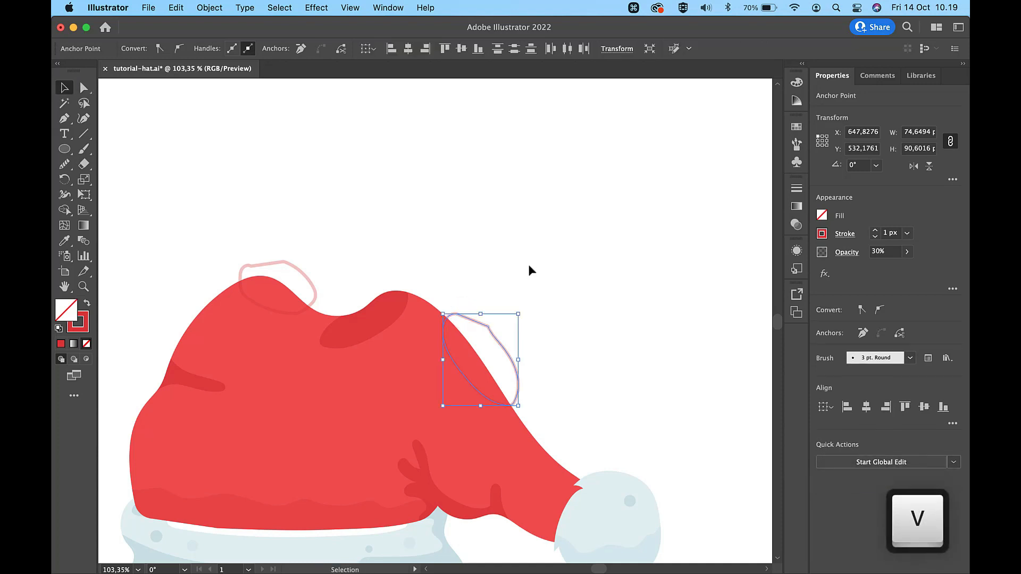
Fill both highlight outlines with the white #FFFFFF sample colour using the Eyedropper.
{"action": "scroll", "coordinate": [528, 264], "scroll_direction": "down", "scroll_amount": 3}
{"action": "left_click", "coordinate": [420, 269], "text": "shift"}
{"action": "scroll", "coordinate": [409, 255], "scroll_direction": "up", "scroll_amount": 2}
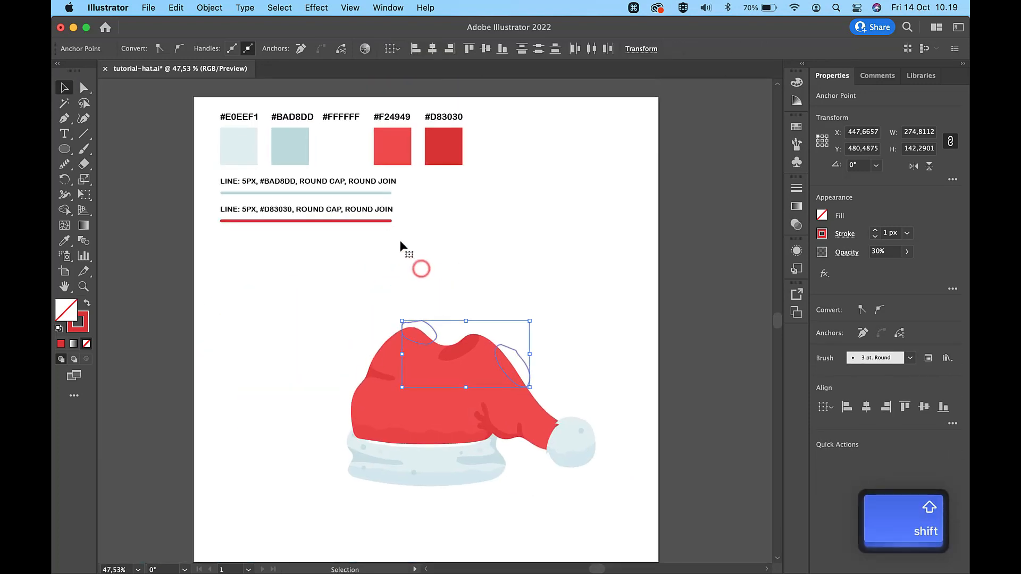
{"action": "key", "text": "i"}
{"action": "left_click", "coordinate": [335, 152]}
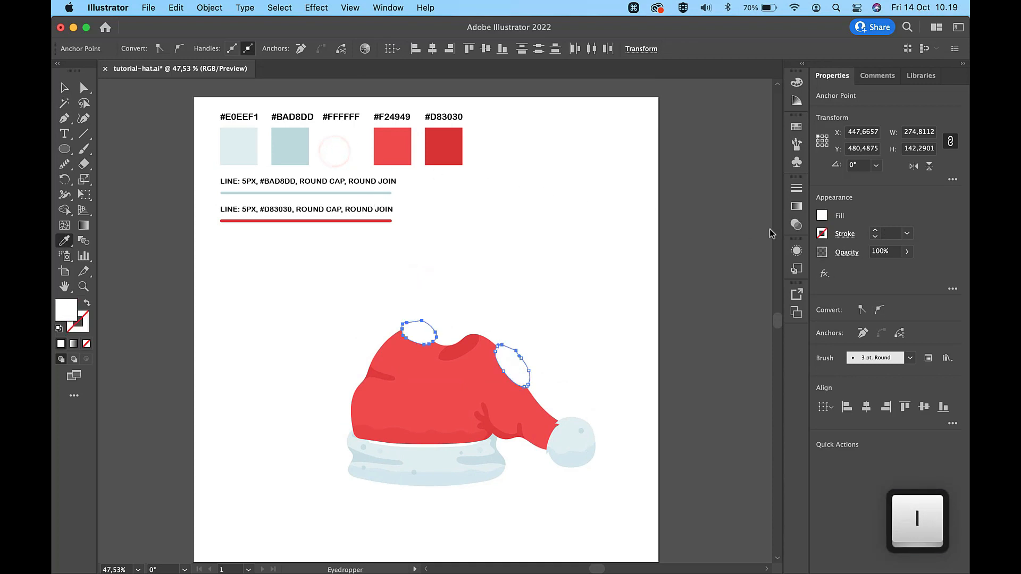
Try opacities of 19% and 15% on the two white crown highlights.
{"action": "left_click", "coordinate": [892, 251]}
{"action": "type", "text": "19"}
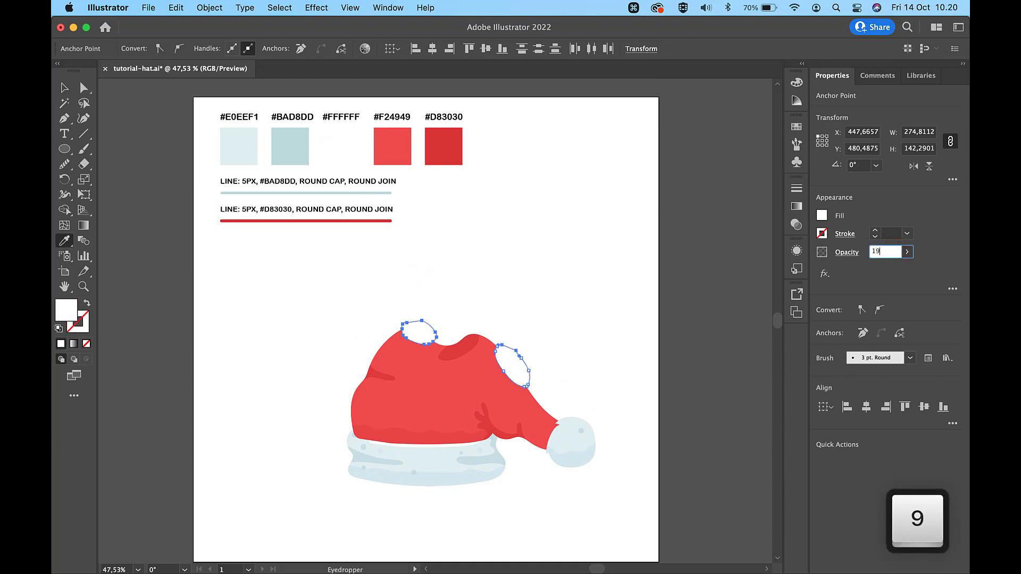
{"action": "key", "text": "Return"}
{"action": "left_click", "coordinate": [875, 247]}
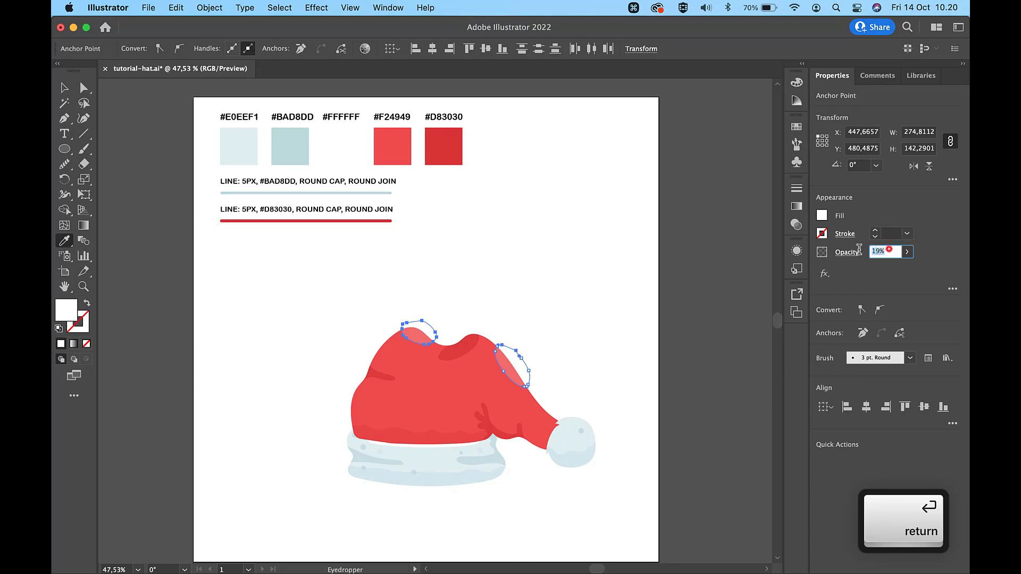
{"action": "type", "text": "15"}
{"action": "key", "text": "Return"}
{"action": "key", "text": "v"}
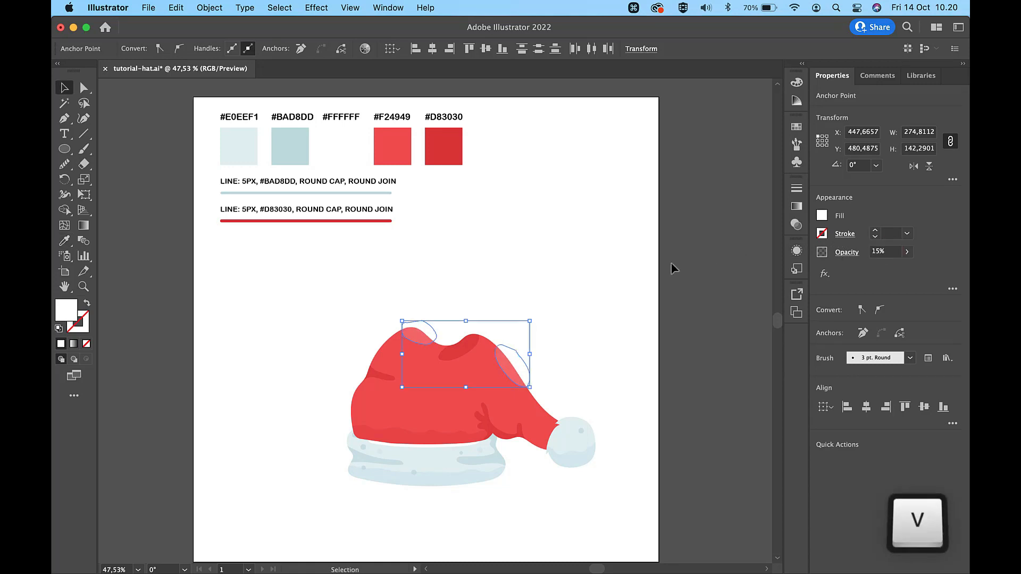
{"action": "left_click", "coordinate": [541, 274]}
Set the opacity of the crown's two white highlights to 10%.
{"action": "scroll", "coordinate": [531, 285], "scroll_direction": "up", "scroll_amount": 5}
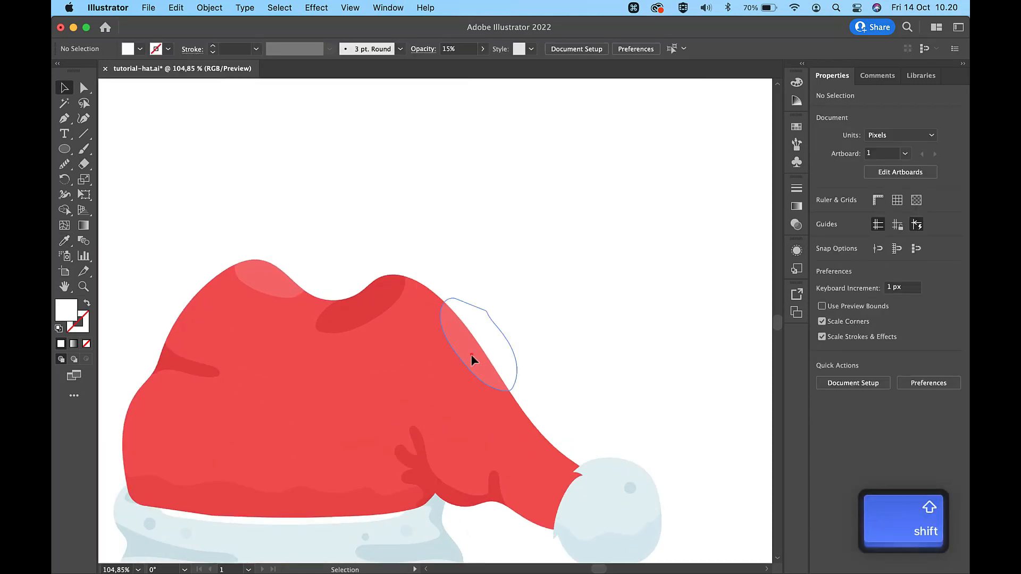
{"action": "left_click", "coordinate": [472, 354], "text": "shift"}
{"action": "left_click", "coordinate": [261, 290], "text": "shift"}
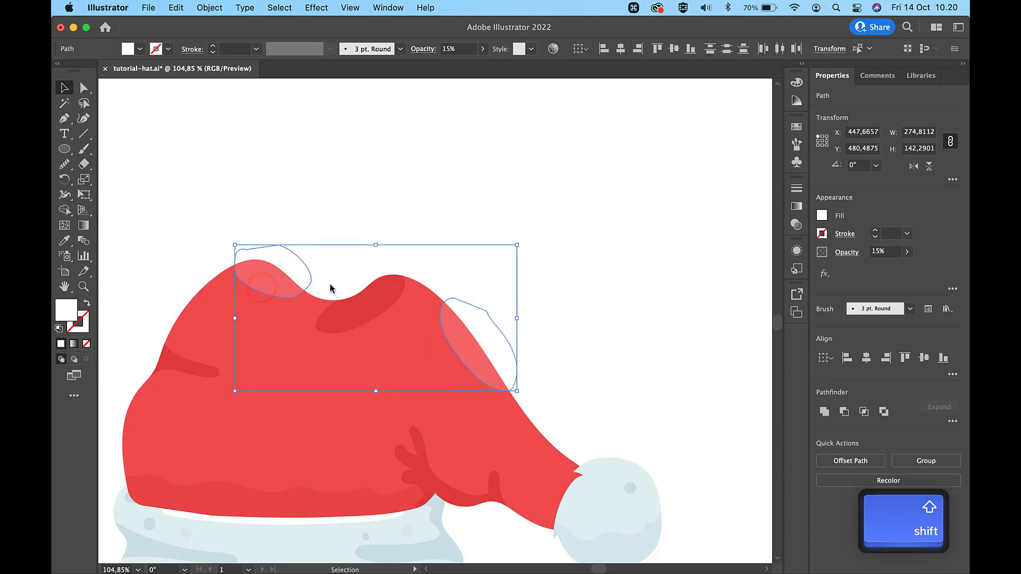
{"action": "left_click", "coordinate": [892, 252]}
{"action": "type", "text": "10"}
{"action": "key", "text": "Return"}
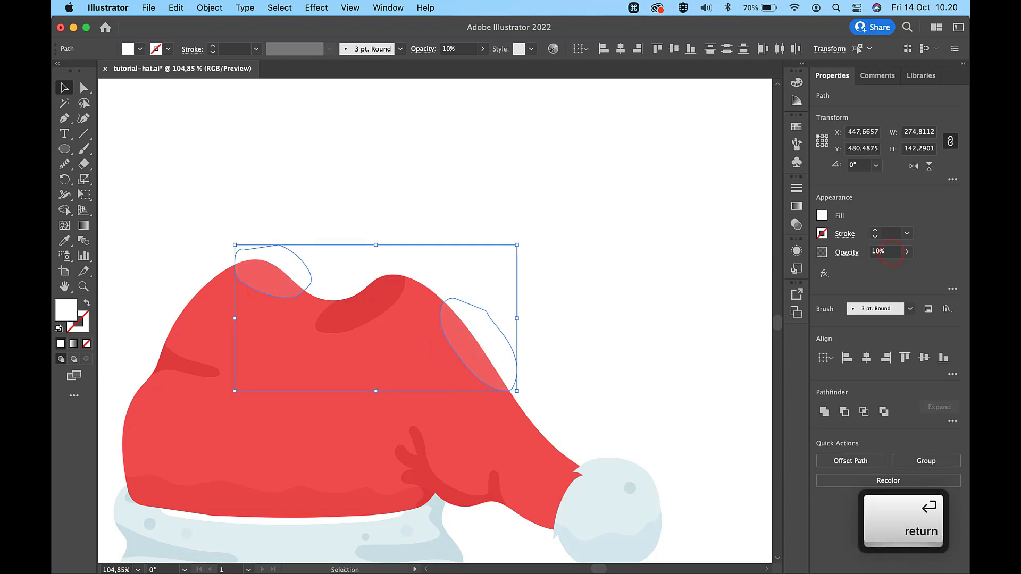
Trim both white highlights to the crown's edge by removing their outside parts with the Shape Builder tool, and deselect them.
{"action": "left_click", "coordinate": [317, 428], "text": "shift"}
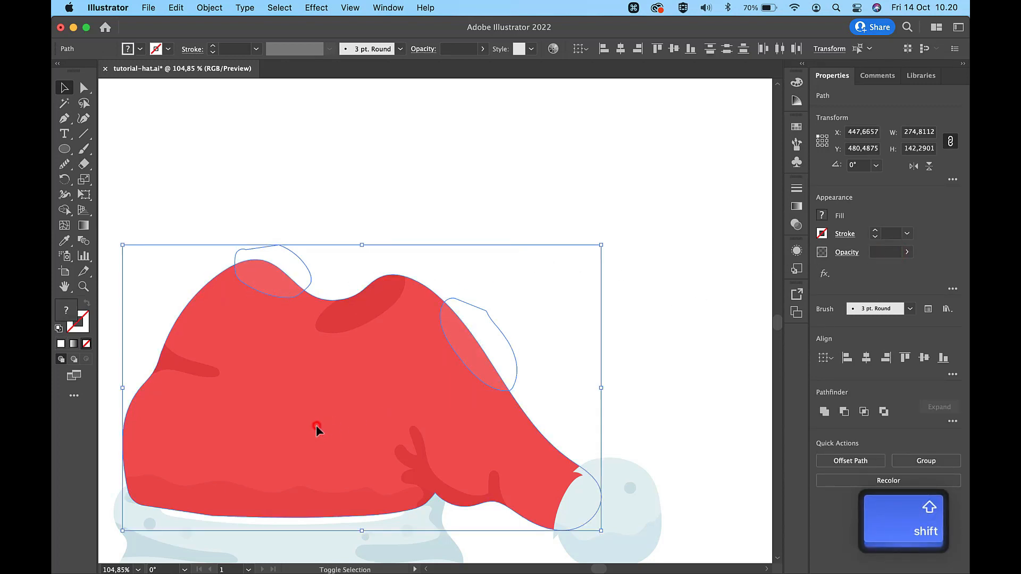
{"action": "left_click", "coordinate": [65, 210]}
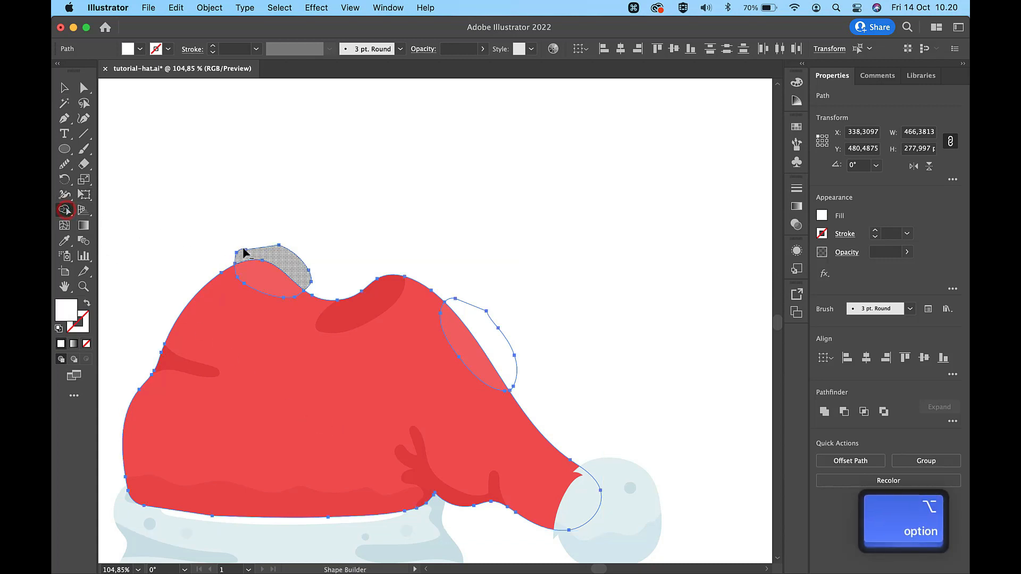
{"action": "left_click", "coordinate": [280, 257], "text": "alt"}
{"action": "left_click", "coordinate": [491, 330], "text": "alt"}
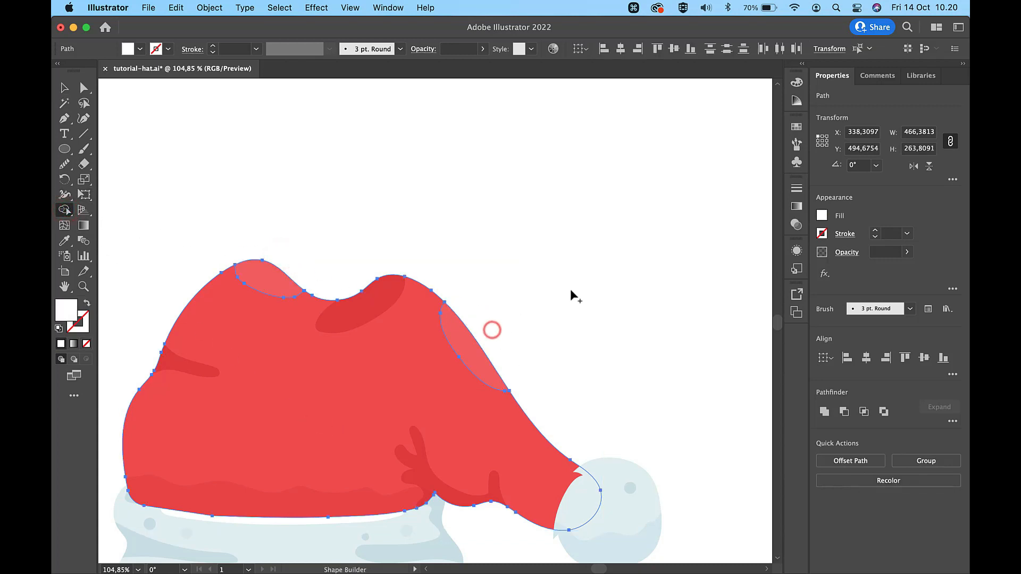
{"action": "key", "text": "v"}
{"action": "left_click", "coordinate": [583, 283]}
{"action": "scroll", "coordinate": [583, 282], "scroll_direction": "down", "scroll_amount": 5}
{"action": "scroll", "coordinate": [582, 283], "scroll_direction": "up", "scroll_amount": 1}
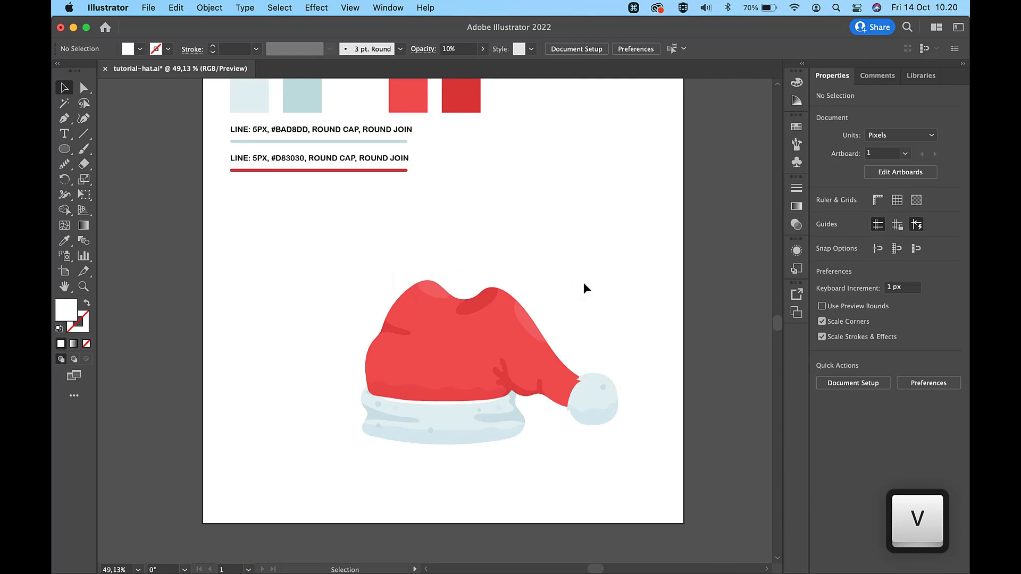
Draw eight small white circles of about 10 to 14 px scattered over the red crown with the Ellipse tool.
{"action": "scroll", "coordinate": [583, 282], "scroll_direction": "down", "scroll_amount": 3}
{"action": "scroll", "coordinate": [583, 282], "scroll_direction": "up", "scroll_amount": 5}
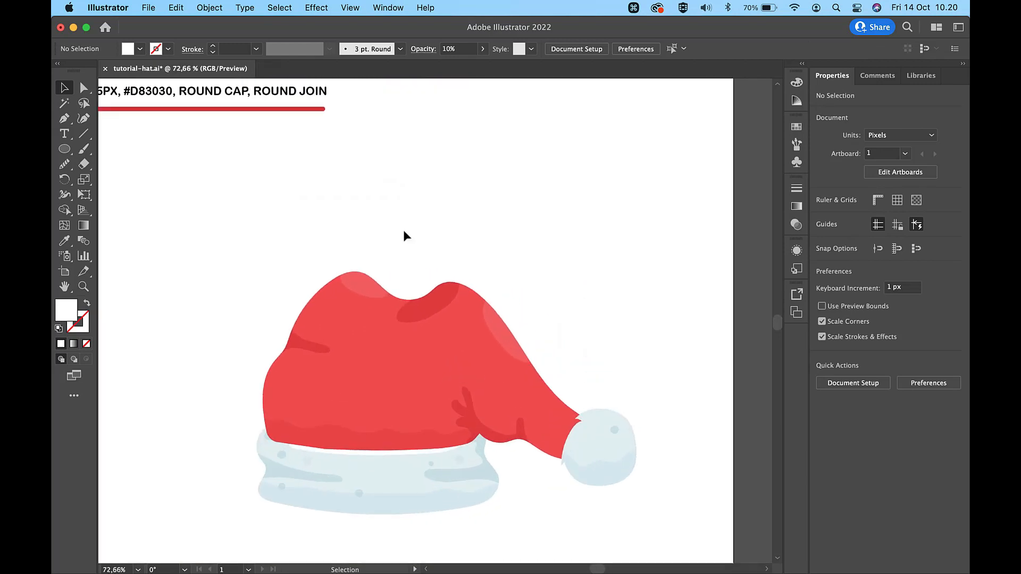
{"action": "left_click", "coordinate": [64, 150]}
{"action": "scroll", "coordinate": [261, 393], "scroll_direction": "up", "scroll_amount": 2}
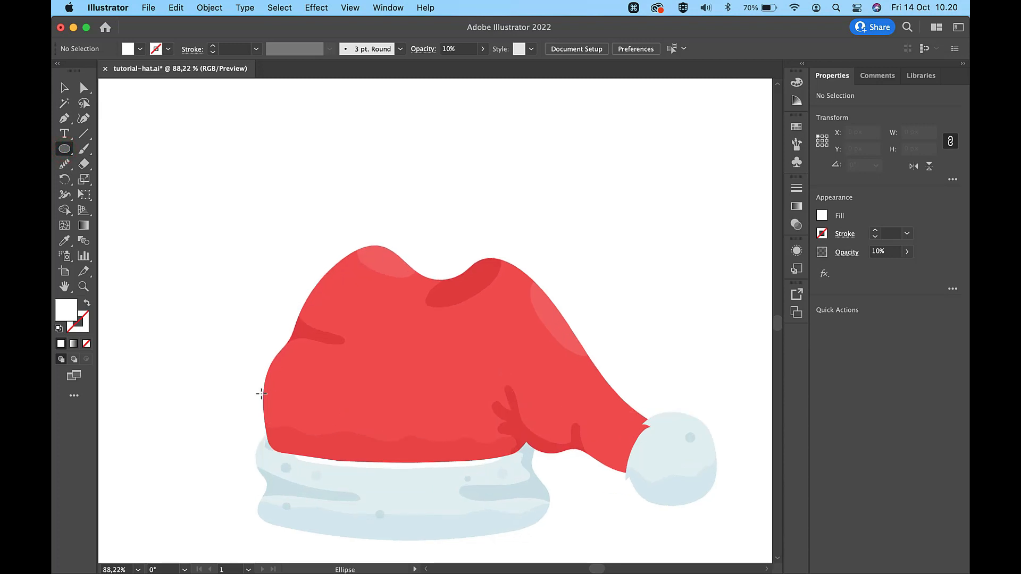
{"action": "mouse_move", "coordinate": [304, 373]}
{"action": "left_mouse_down"}
{"action": "mouse_move", "coordinate": [318, 387]}
{"action": "mouse_move", "coordinate": [290, 407]}
{"action": "mouse_move", "coordinate": [324, 414]}
{"action": "left_mouse_up"}
{"action": "left_click_drag", "start_coordinate": [347, 289], "coordinate": [373, 323]}
{"action": "left_click_drag", "start_coordinate": [424, 388], "coordinate": [432, 396]}
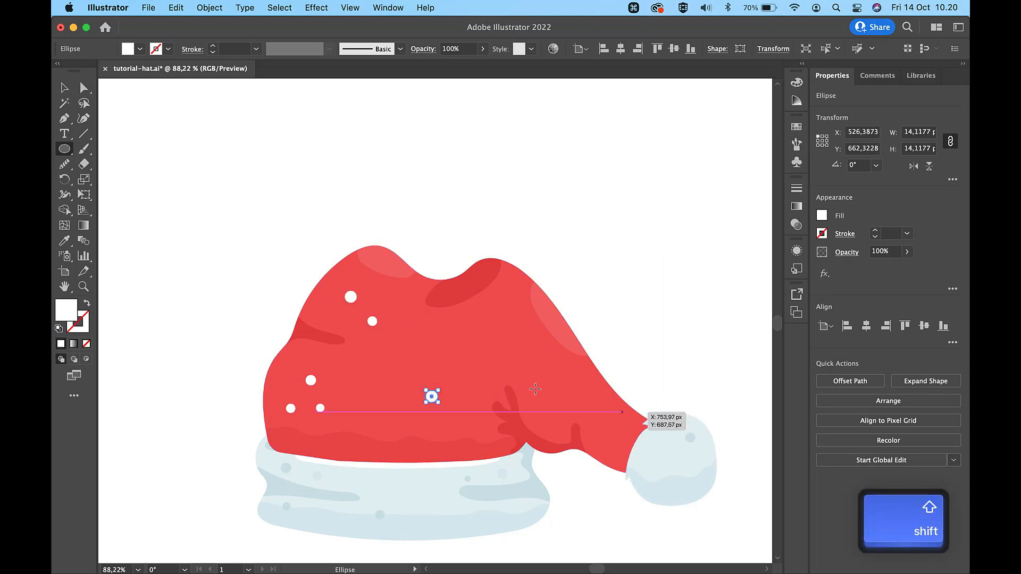
{"action": "left_click_drag", "start_coordinate": [563, 386], "coordinate": [568, 392]}
{"action": "left_click_drag", "start_coordinate": [604, 410], "coordinate": [608, 414]}
Give five of the crown's white dots the dark red look of the crown's left fold using the Eyedropper.
{"action": "key", "text": "v"}
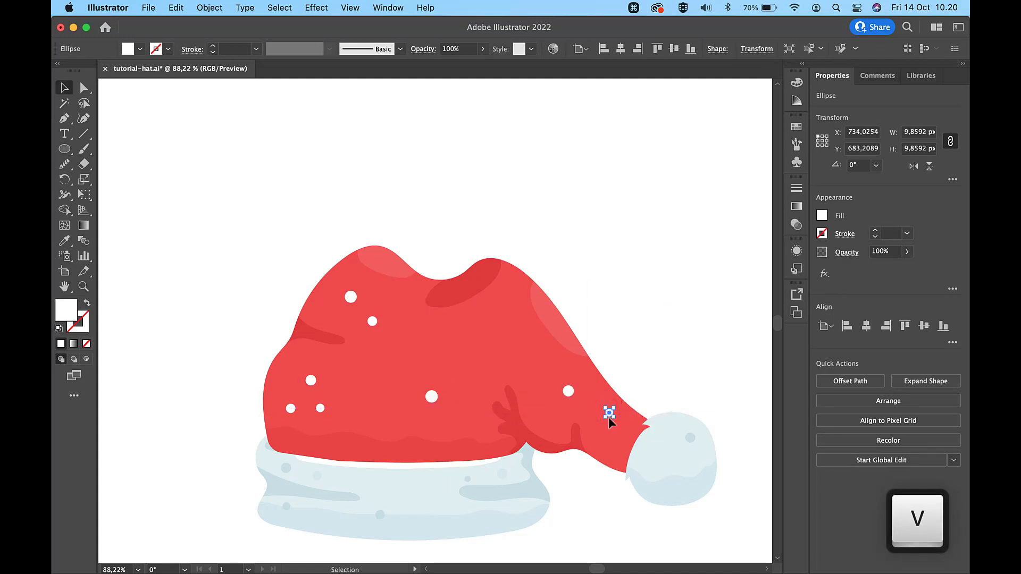
{"action": "left_click", "coordinate": [432, 396], "text": "shift"}
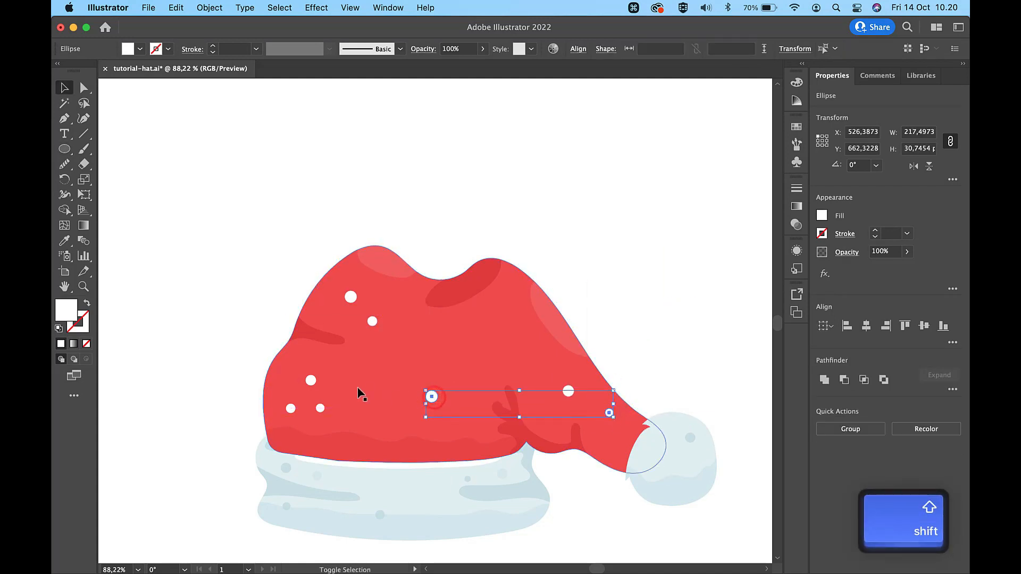
{"action": "left_click", "coordinate": [311, 380], "text": "shift"}
{"action": "left_click", "coordinate": [320, 408], "text": "shift"}
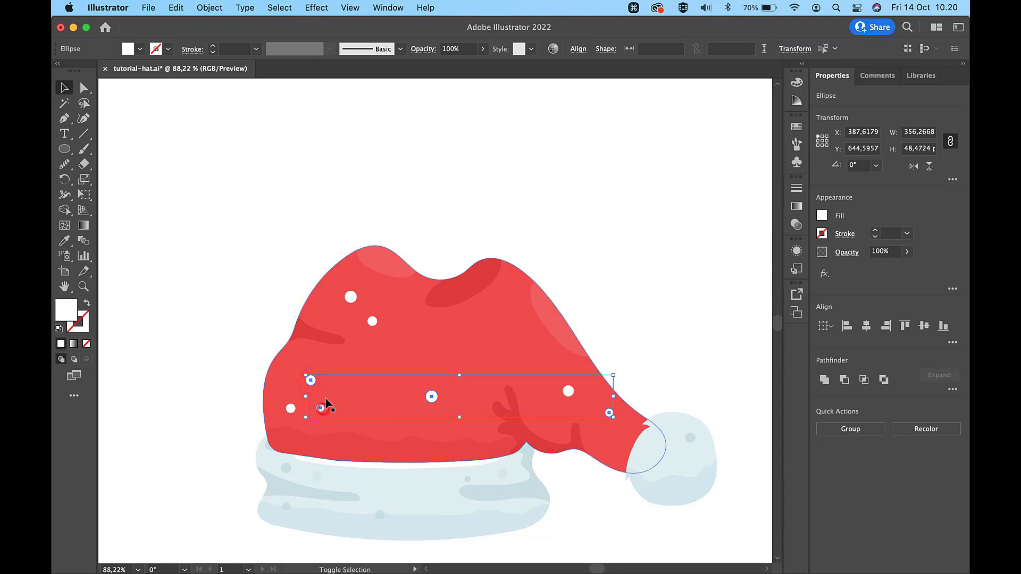
{"action": "left_click", "coordinate": [351, 296], "text": "shift"}
{"action": "key", "text": "i"}
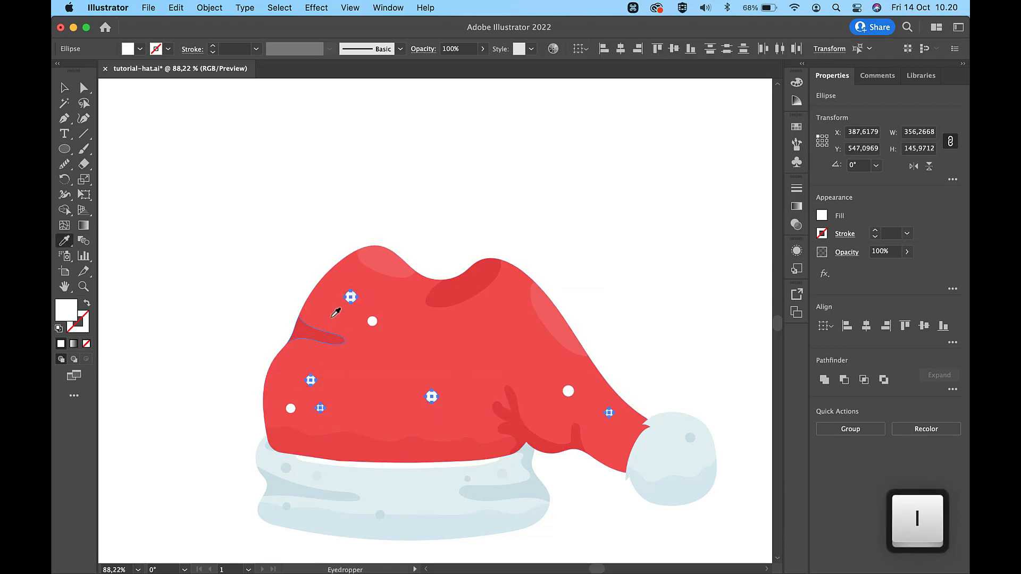
{"action": "left_click", "coordinate": [315, 334]}
Give the remaining three white dots the translucent red look of the crown's lower shadow using the Eyedropper, and deselect them.
{"action": "key", "text": "v"}
{"action": "left_click", "coordinate": [372, 321]}
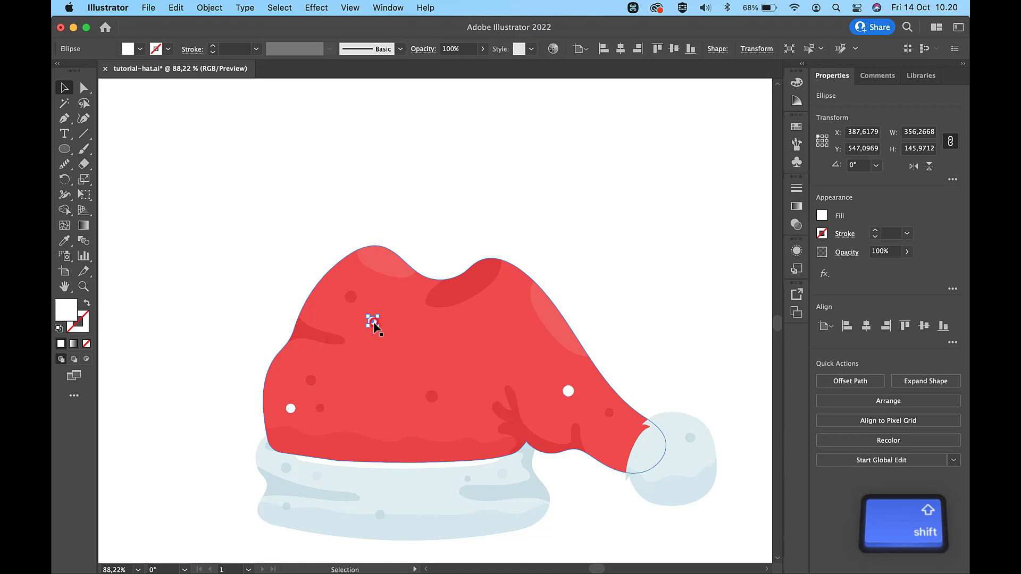
{"action": "left_click", "coordinate": [291, 408], "text": "shift"}
{"action": "left_click", "coordinate": [568, 391], "text": "shift"}
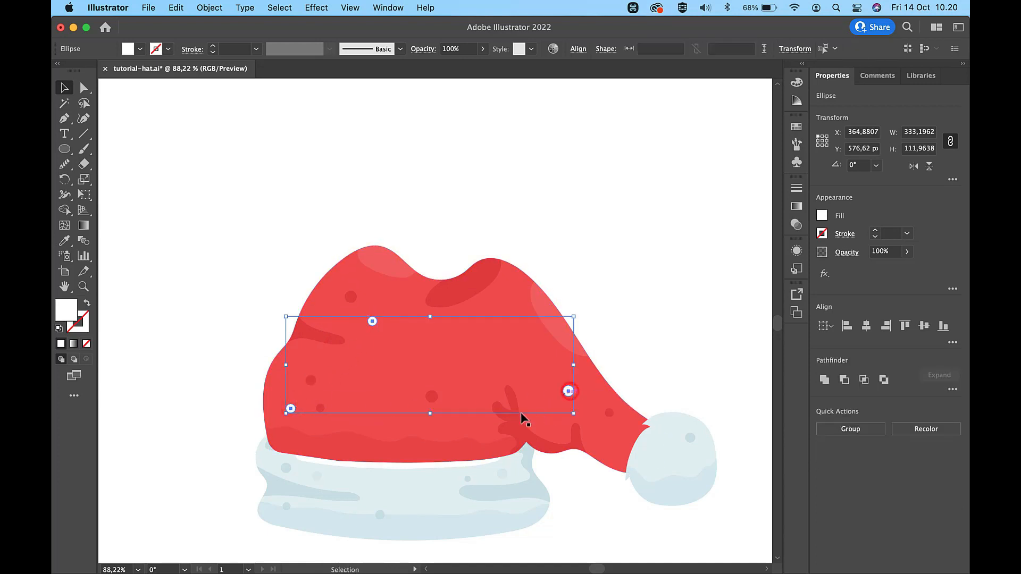
{"action": "key", "text": "i"}
{"action": "left_click", "coordinate": [450, 444]}
{"action": "key", "text": "v"}
{"action": "left_click", "coordinate": [631, 213]}
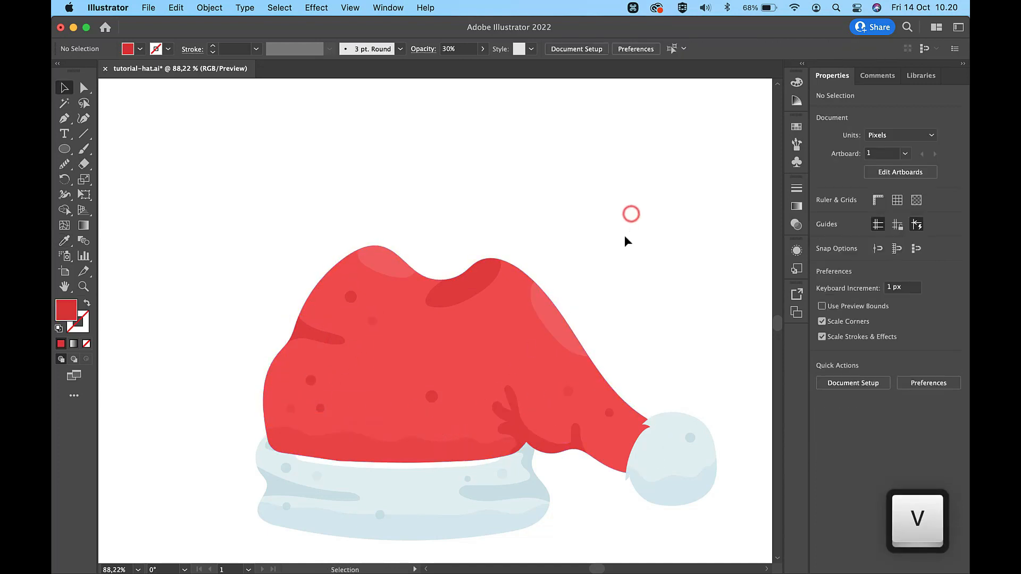
Paint six short Paintbrush lines: two across the crown-brim seam, three across the brim's lower edge and one at its upper-left corner.
{"action": "scroll", "coordinate": [625, 238], "scroll_direction": "down", "scroll_amount": 5}
{"action": "scroll", "coordinate": [625, 242], "scroll_direction": "up", "scroll_amount": 3}
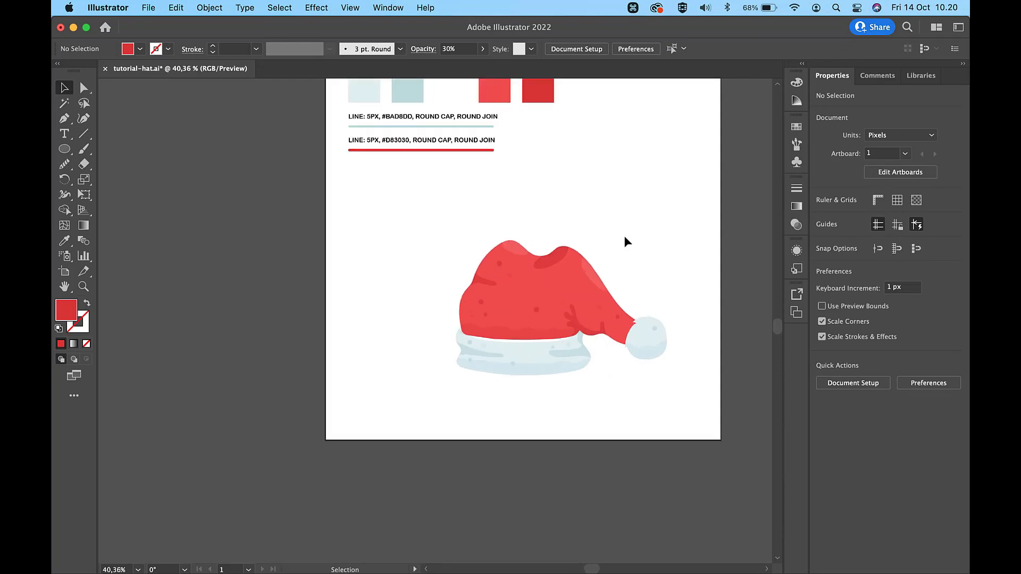
{"action": "scroll", "coordinate": [625, 241], "scroll_direction": "down", "scroll_amount": 2}
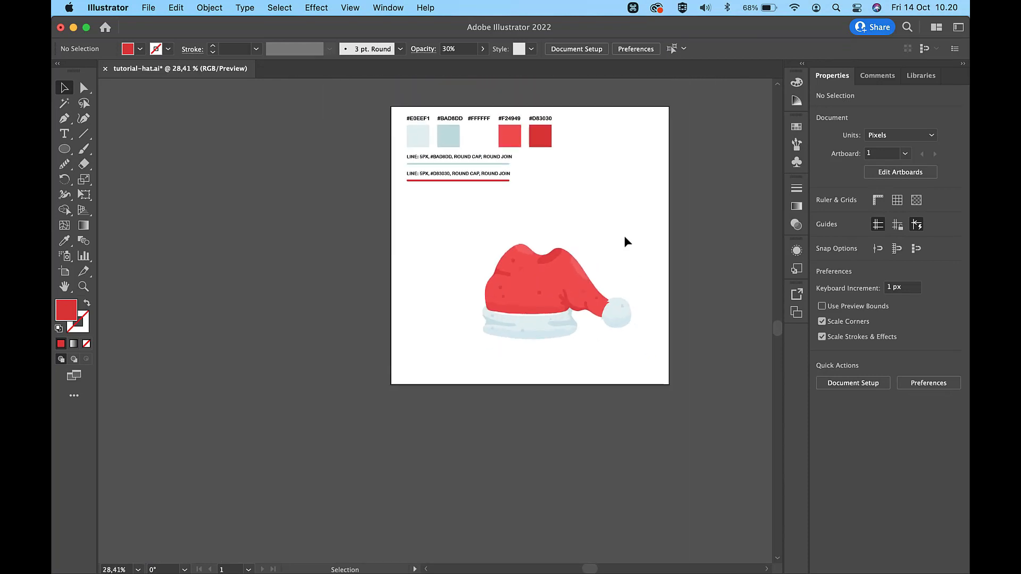
{"action": "scroll", "coordinate": [625, 239], "scroll_direction": "up", "scroll_amount": 4}
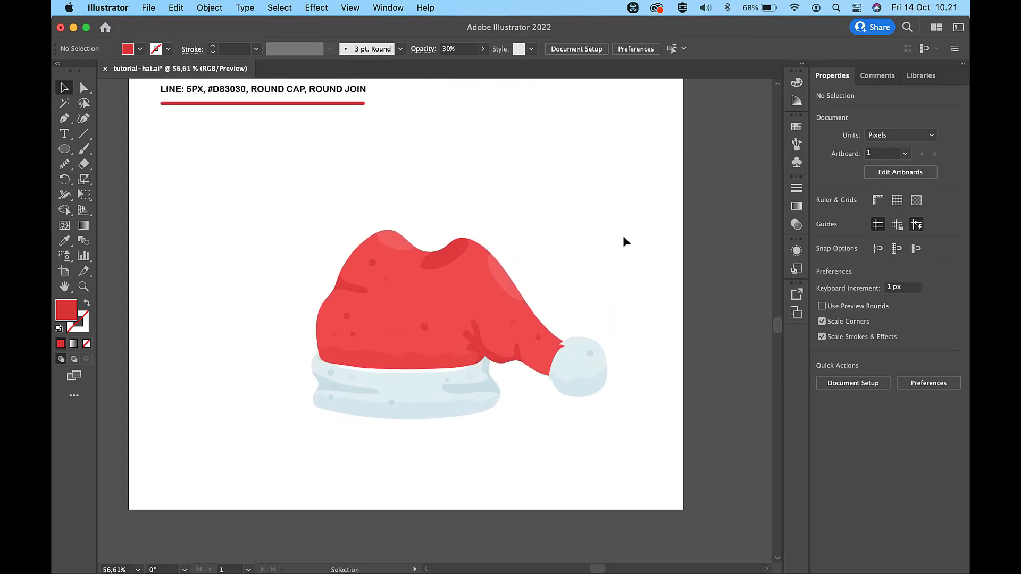
{"action": "left_click", "coordinate": [85, 149]}
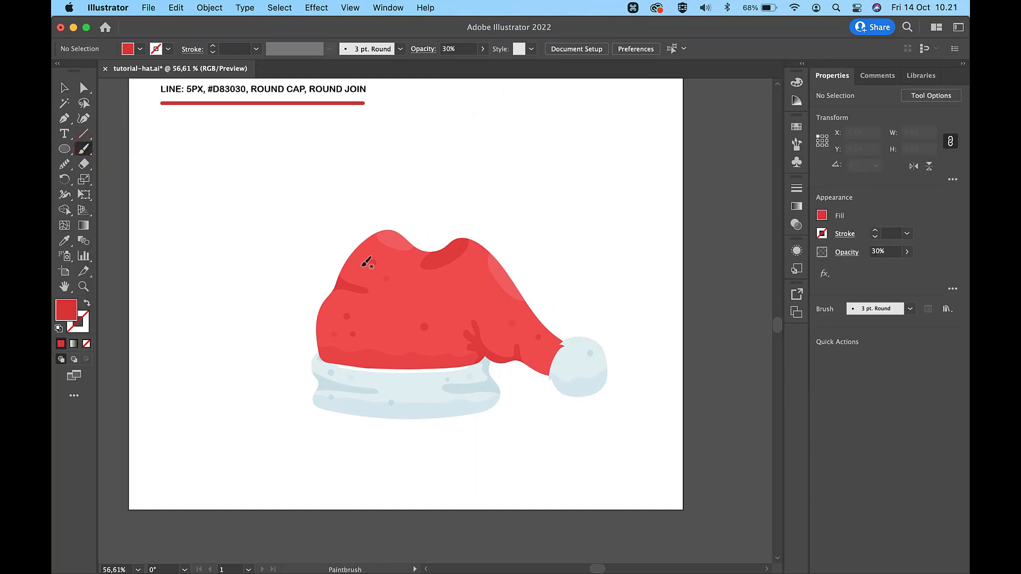
{"action": "scroll", "coordinate": [392, 374], "scroll_direction": "up", "scroll_amount": 2}
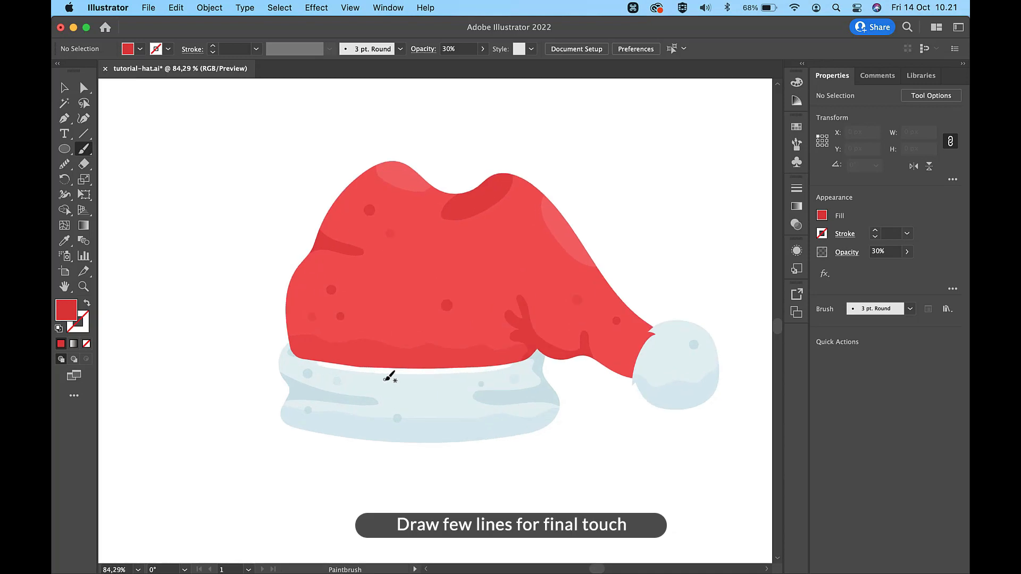
{"action": "left_click_drag", "start_coordinate": [385, 379], "coordinate": [389, 355]}
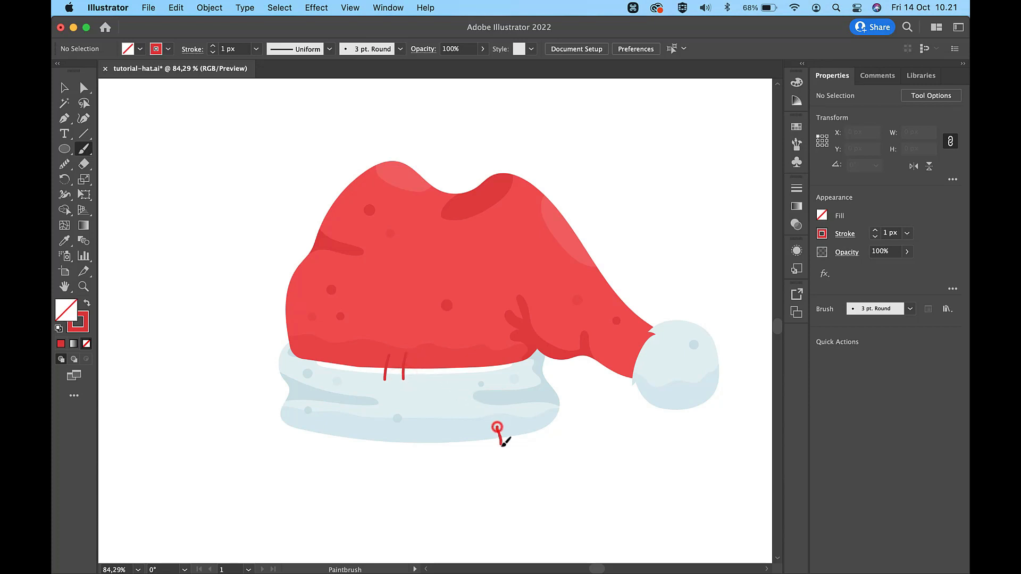
{"action": "left_click_drag", "start_coordinate": [501, 445], "coordinate": [501, 453]}
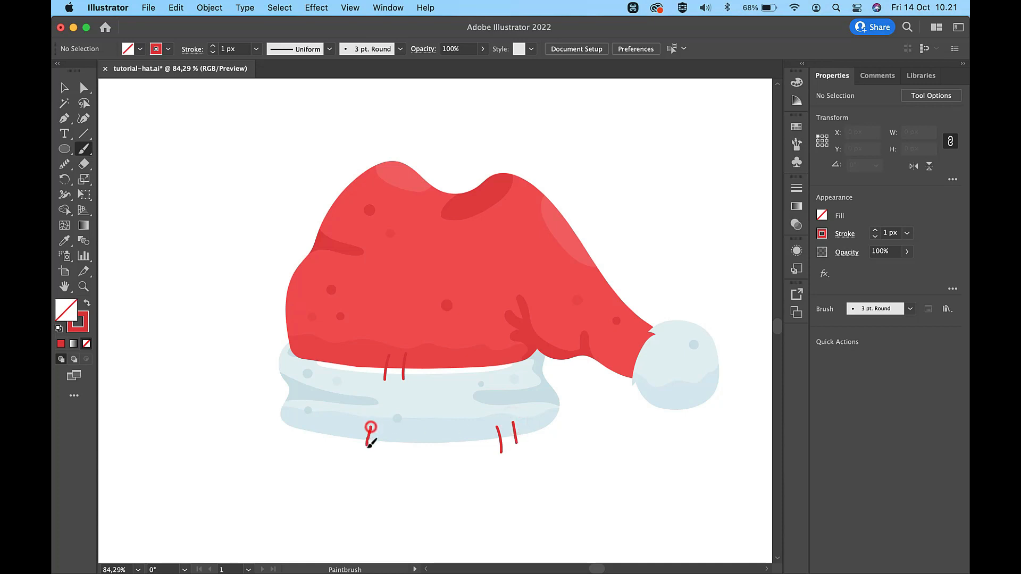
{"action": "left_click_drag", "start_coordinate": [369, 445], "coordinate": [367, 448]}
Select all six short brim lines and change their brush definition to Basic.
{"action": "key", "text": "v"}
{"action": "left_click", "coordinate": [501, 433]}
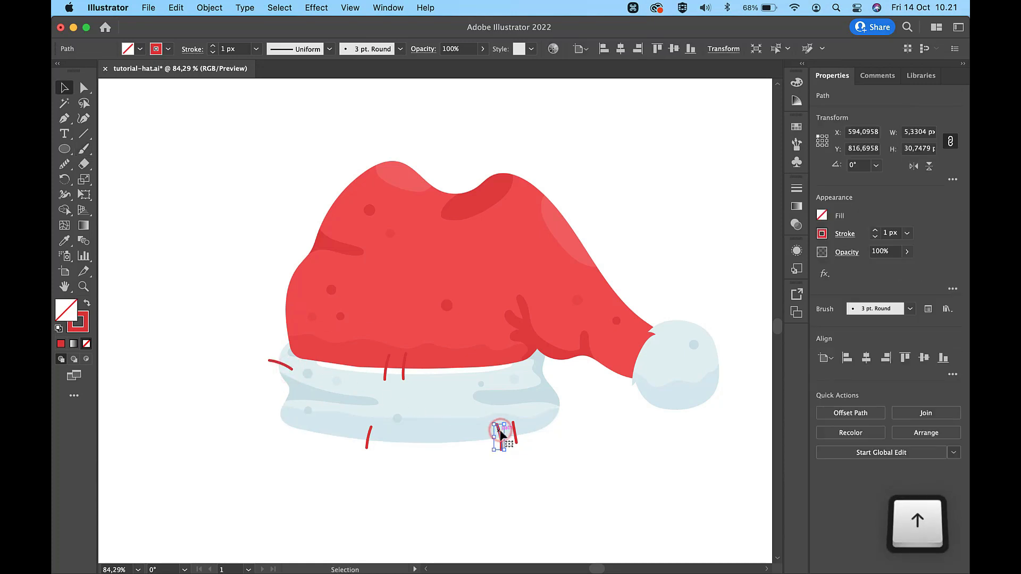
{"action": "left_click", "coordinate": [514, 432], "text": "shift"}
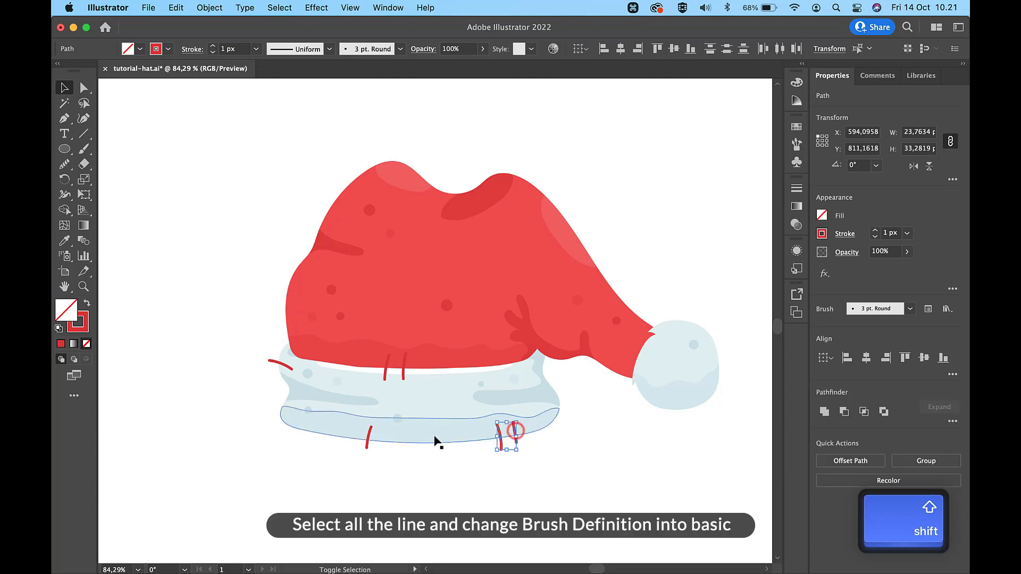
{"action": "left_click", "coordinate": [368, 437], "text": "shift"}
{"action": "left_click", "coordinate": [403, 371], "text": "shift"}
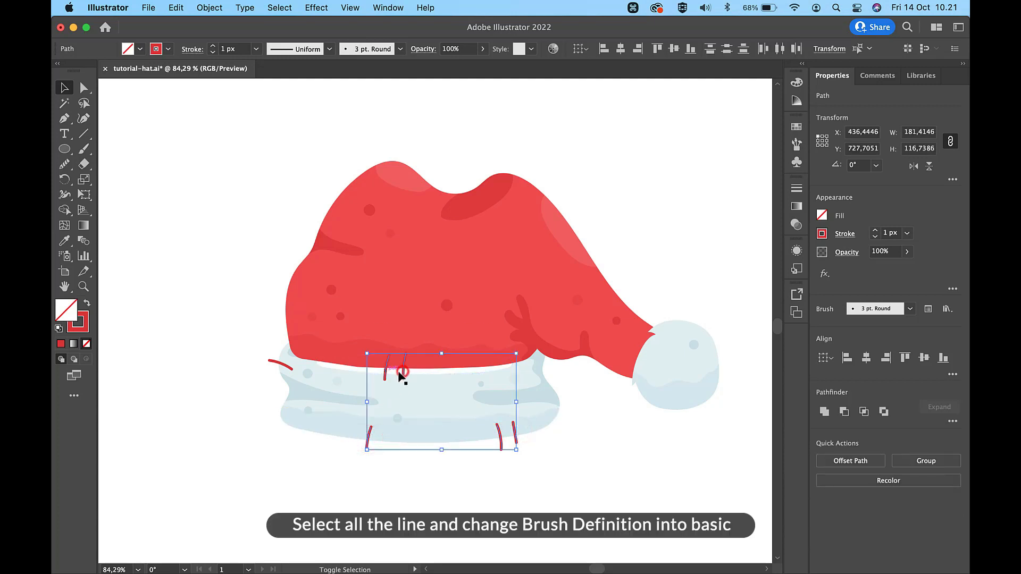
{"action": "left_click", "coordinate": [384, 369], "text": "shift"}
{"action": "left_click", "coordinate": [281, 365], "text": "shift"}
{"action": "left_click", "coordinate": [400, 49]}
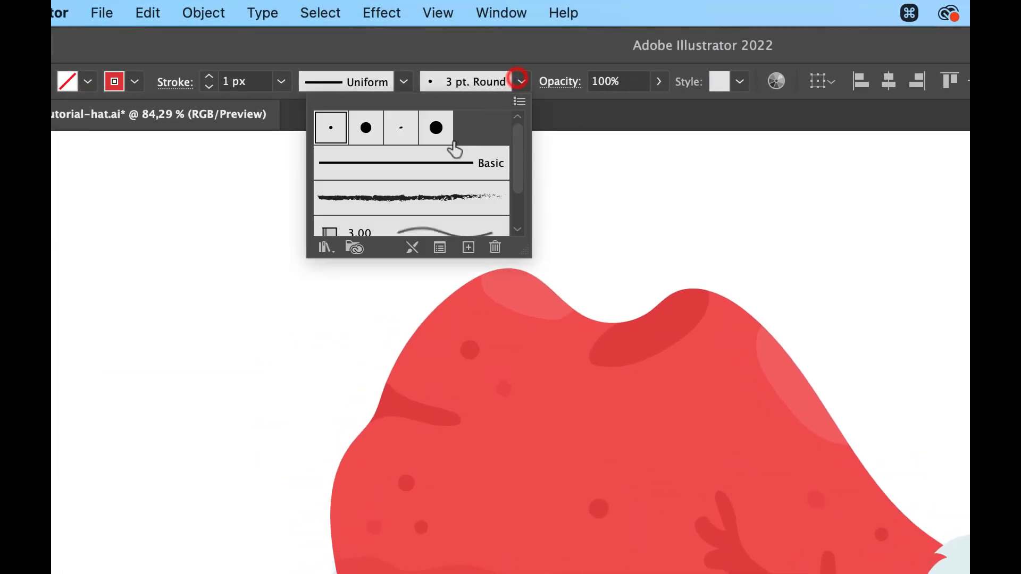
{"action": "left_click", "coordinate": [433, 163]}
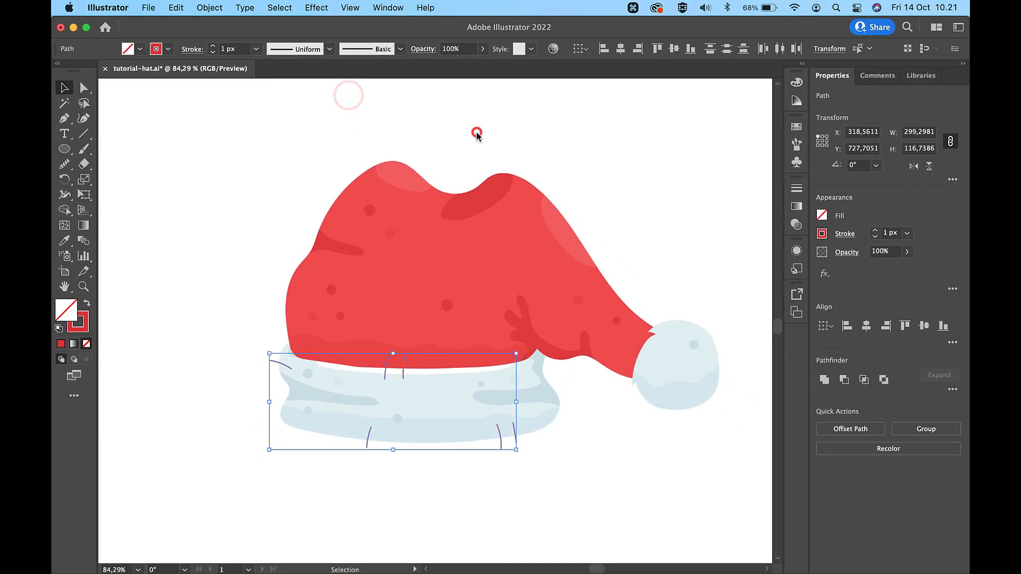
Apply the 5 px #BAD8DD sample line style to the six brim lines with the Eyedropper, and deselect them.
{"action": "scroll", "coordinate": [531, 161], "scroll_direction": "down", "scroll_amount": 2}
{"action": "left_click", "coordinate": [531, 161]}
{"action": "scroll", "coordinate": [476, 138], "scroll_direction": "up", "scroll_amount": 2}
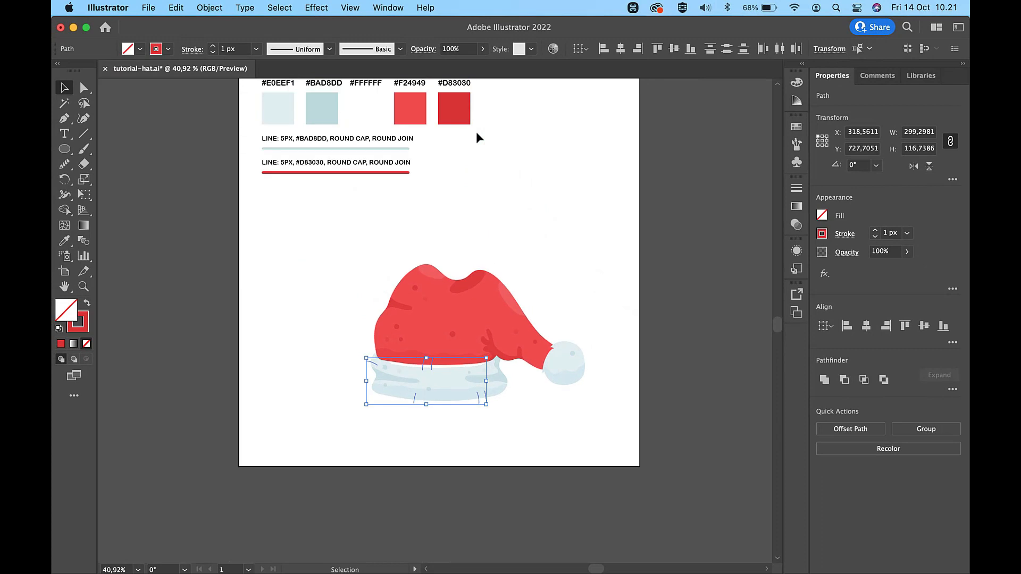
{"action": "key", "text": "i"}
{"action": "left_click", "coordinate": [336, 147]}
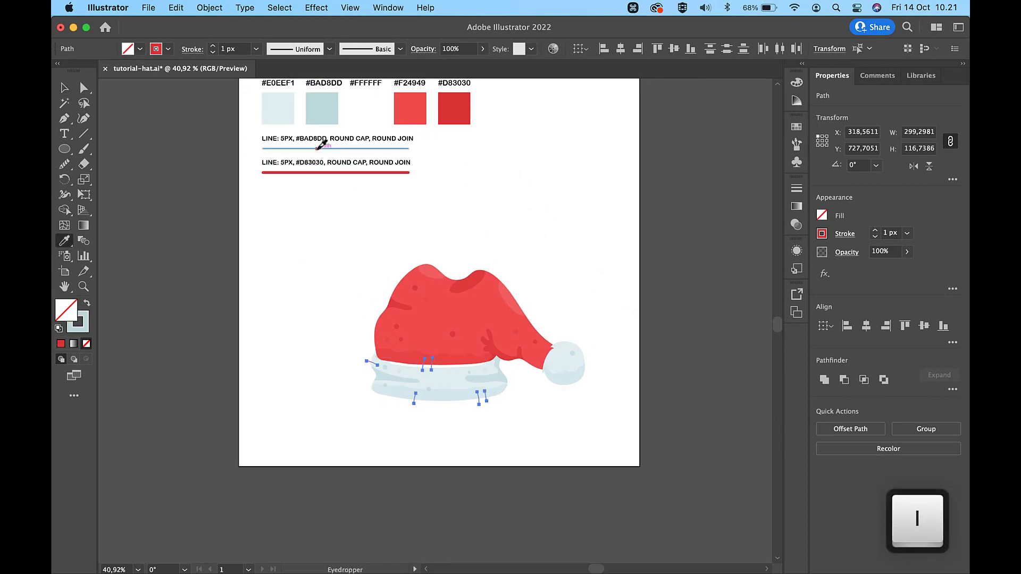
{"action": "key", "text": "v"}
{"action": "left_click", "coordinate": [572, 185]}
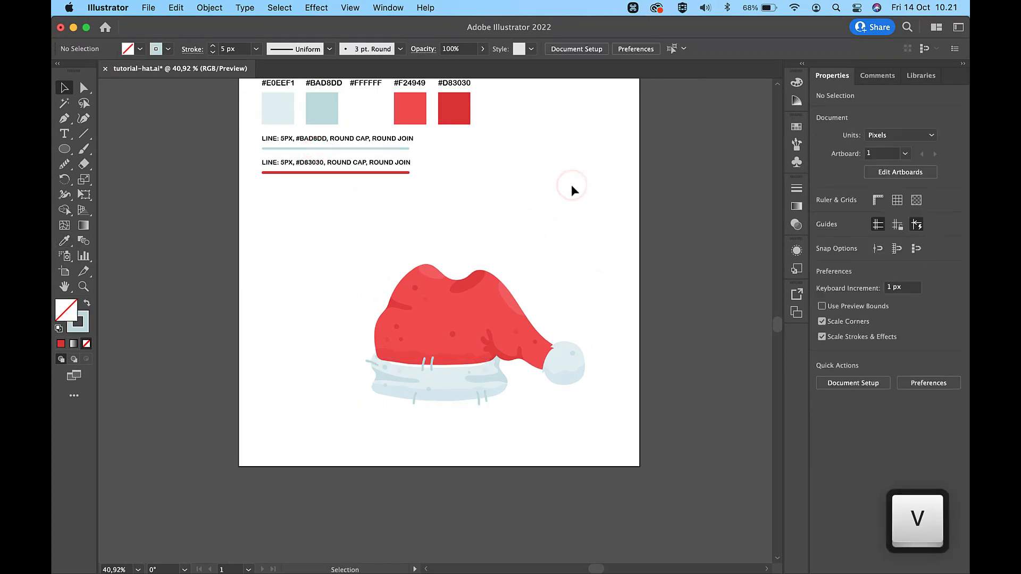
Paint three short pale strokes across the crown's left outline with the Paintbrush, one low and two near the peak, redoing unsatisfactory strokes.
{"action": "scroll", "coordinate": [571, 184], "scroll_direction": "up", "scroll_amount": 3}
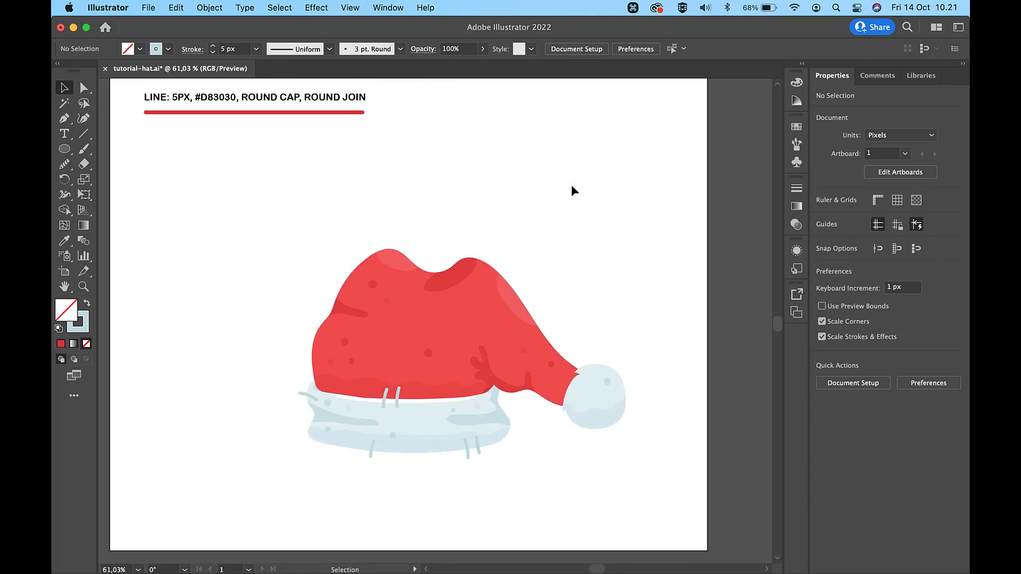
{"action": "left_click", "coordinate": [83, 149]}
{"action": "scroll", "coordinate": [285, 248], "scroll_direction": "up", "scroll_amount": 3}
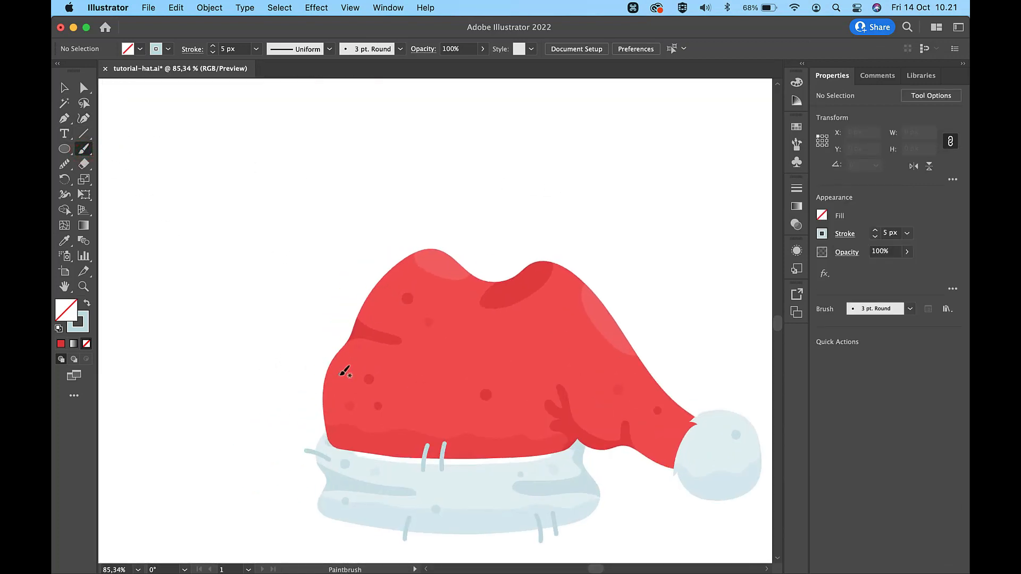
{"action": "left_click_drag", "start_coordinate": [340, 375], "coordinate": [326, 366]}
{"action": "key", "text": "super+z"}
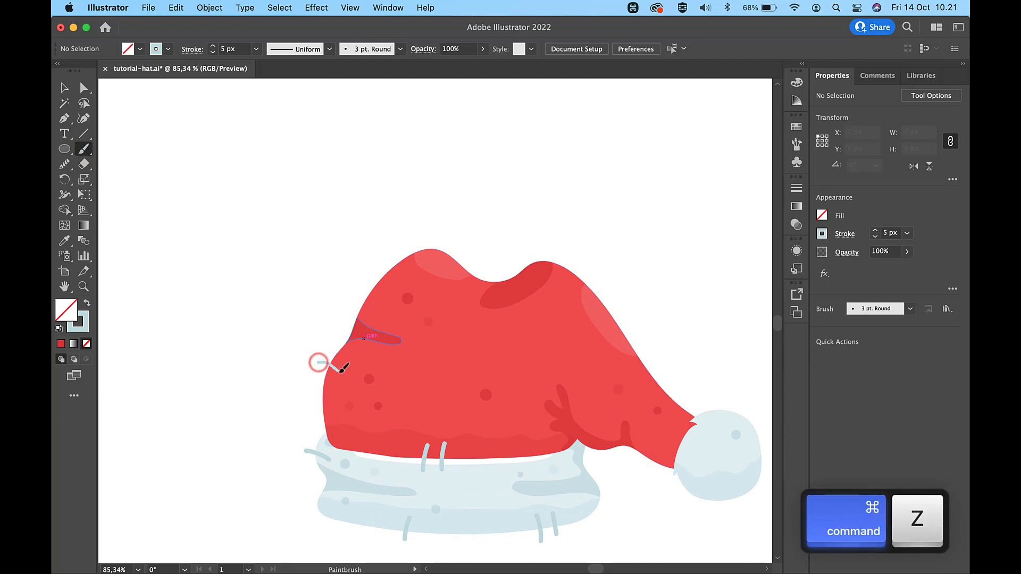
{"action": "left_click_drag", "start_coordinate": [318, 362], "coordinate": [338, 371]}
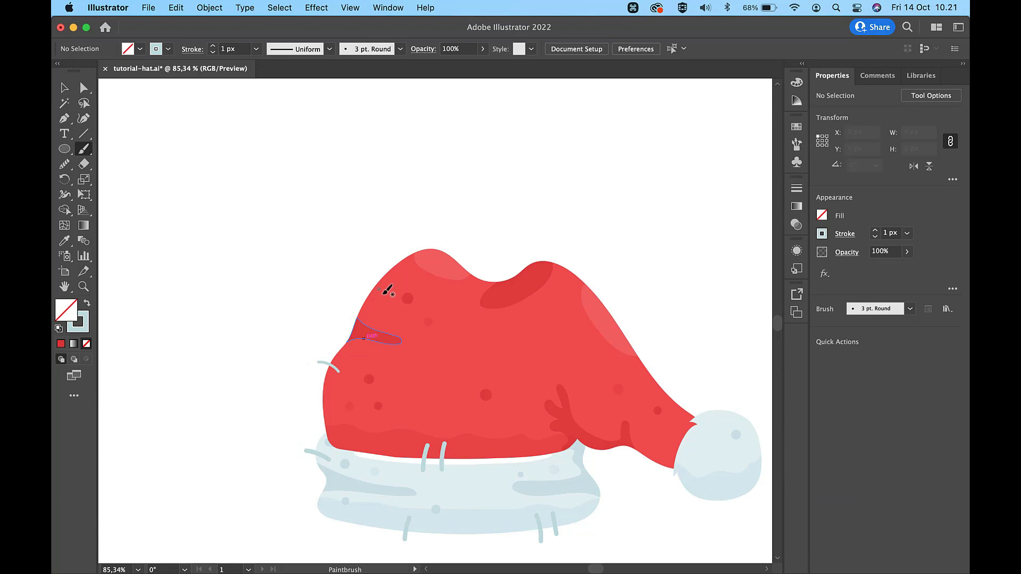
{"action": "left_click_drag", "start_coordinate": [376, 283], "coordinate": [390, 285]}
Paint two pairs of short strokes in the crown's middle and one pair across its right slope, redoing unsatisfactory strokes.
{"action": "mouse_move", "coordinate": [419, 376]}
{"action": "left_mouse_down"}
{"action": "mouse_move", "coordinate": [432, 359]}
{"action": "mouse_move", "coordinate": [436, 390]}
{"action": "left_mouse_up"}
{"action": "key", "text": "super+z"}
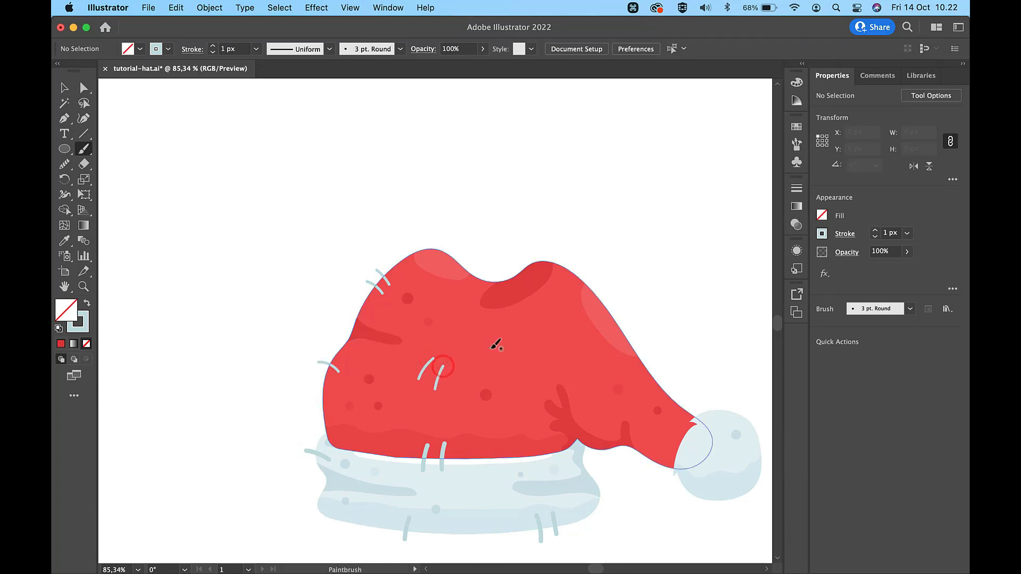
{"action": "mouse_move", "coordinate": [504, 355]}
{"action": "left_mouse_down"}
{"action": "mouse_move", "coordinate": [522, 379]}
{"action": "mouse_move", "coordinate": [532, 371]}
{"action": "left_mouse_up"}
{"action": "key", "text": "super+z"}
{"action": "mouse_move", "coordinate": [590, 308]}
{"action": "left_mouse_down"}
{"action": "mouse_move", "coordinate": [612, 297]}
{"action": "mouse_move", "coordinate": [621, 309]}
{"action": "left_mouse_up"}
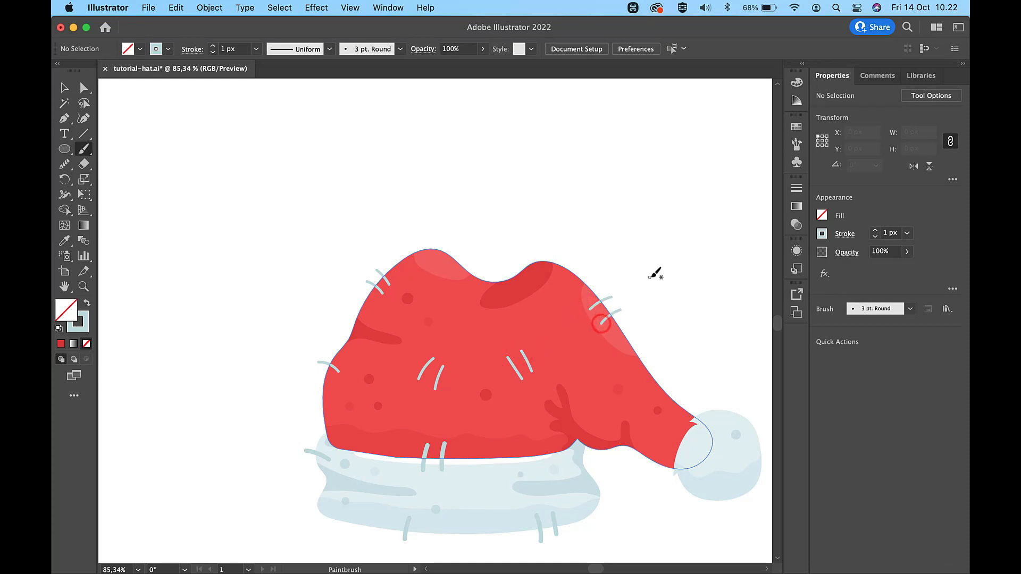
Select all nine short pale strokes on the hat's crown and change their brush definition to Basic.
{"action": "key", "text": "v"}
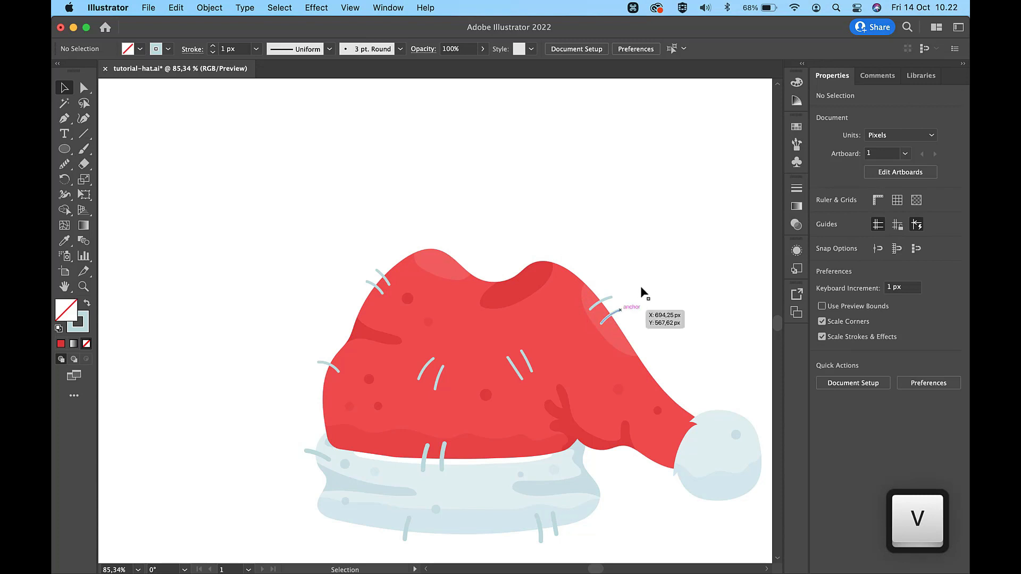
{"action": "left_click", "coordinate": [620, 310]}
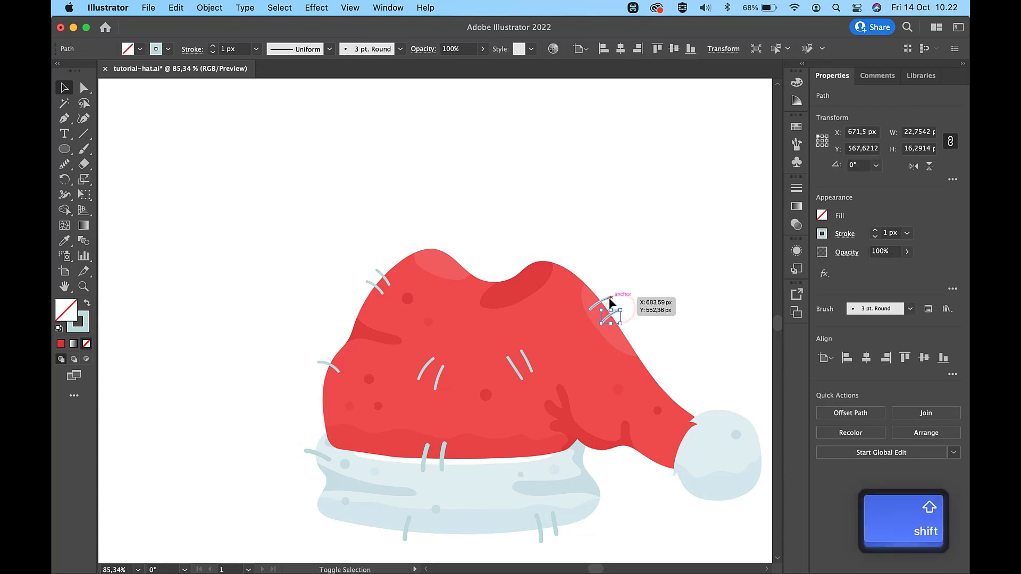
{"action": "left_click", "coordinate": [595, 309], "text": "shift"}
{"action": "left_click", "coordinate": [525, 360], "text": "shift"}
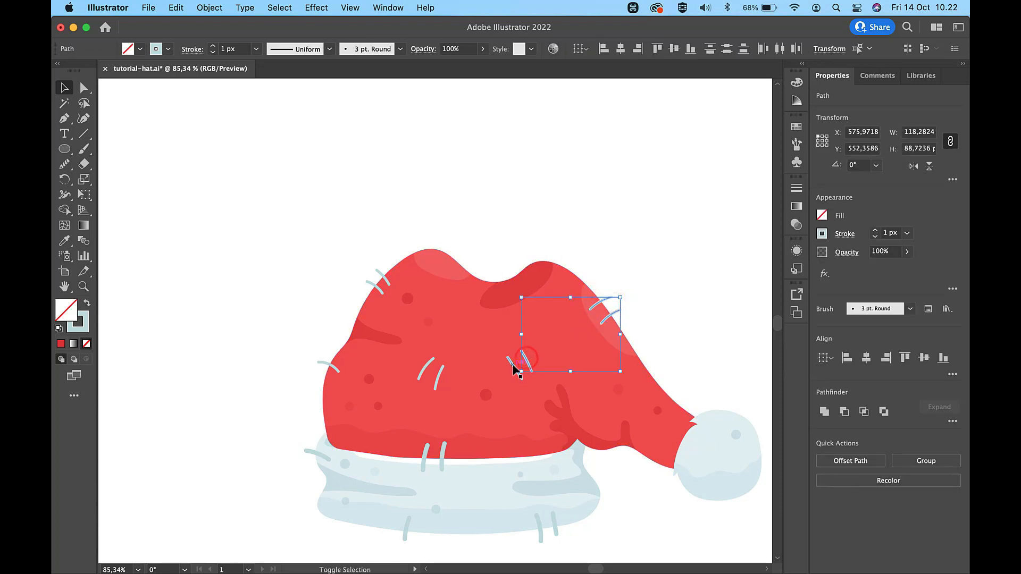
{"action": "left_click", "coordinate": [438, 379], "text": "shift"}
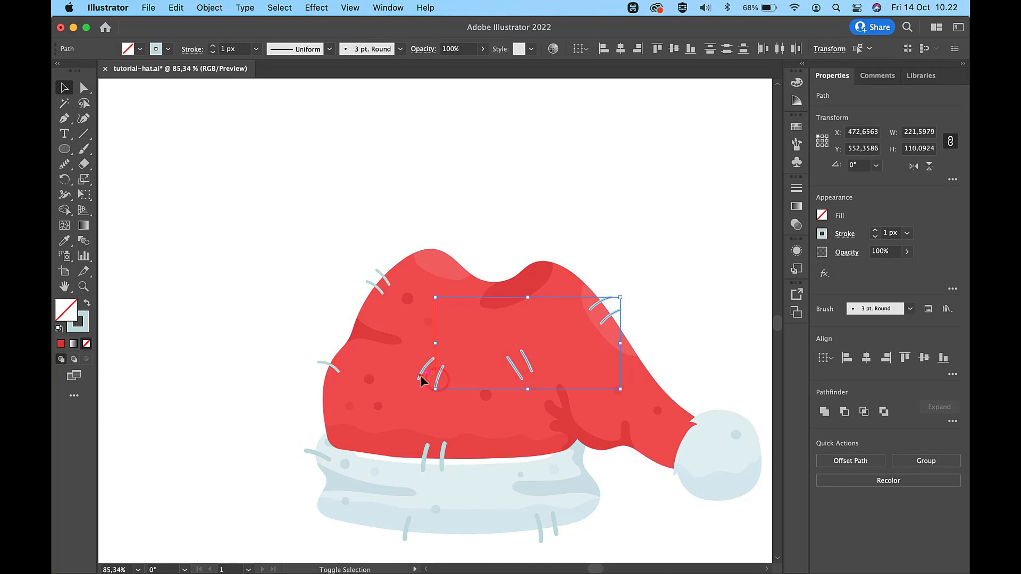
{"action": "left_click", "coordinate": [421, 376], "text": "shift"}
{"action": "left_click", "coordinate": [326, 362], "text": "shift"}
{"action": "left_click", "coordinate": [380, 270], "text": "shift"}
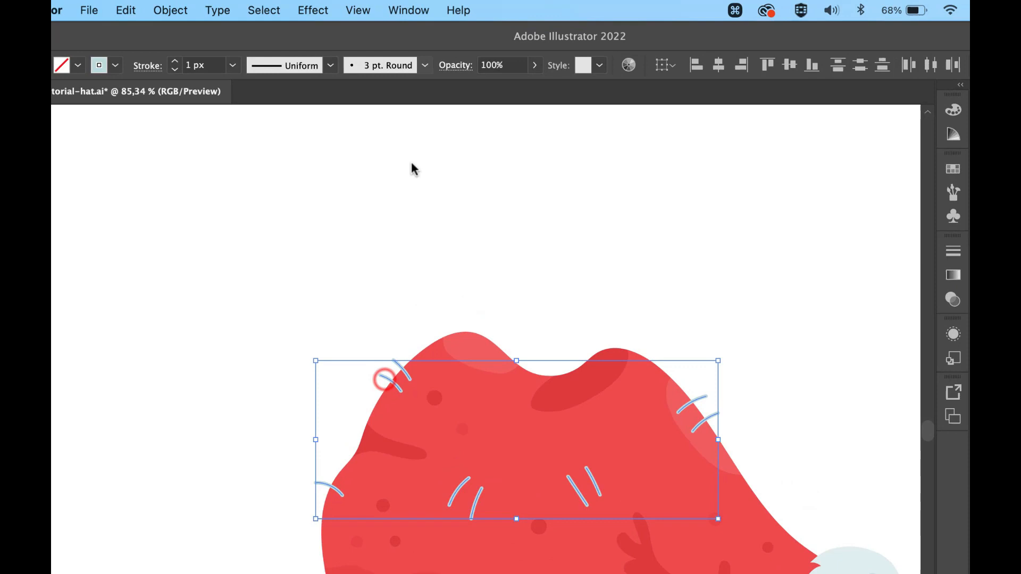
{"action": "left_click", "coordinate": [400, 49]}
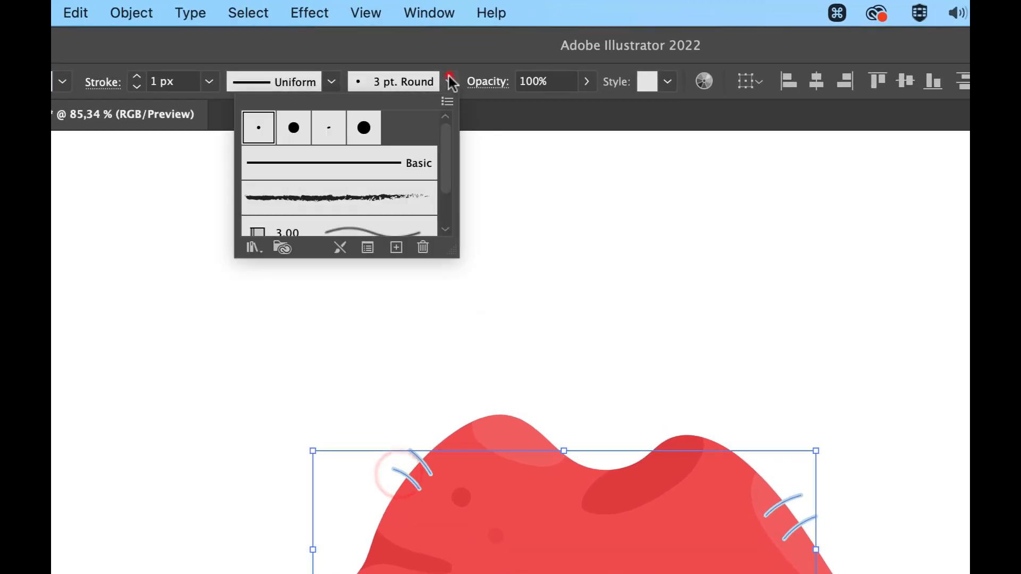
{"action": "left_click", "coordinate": [396, 159]}
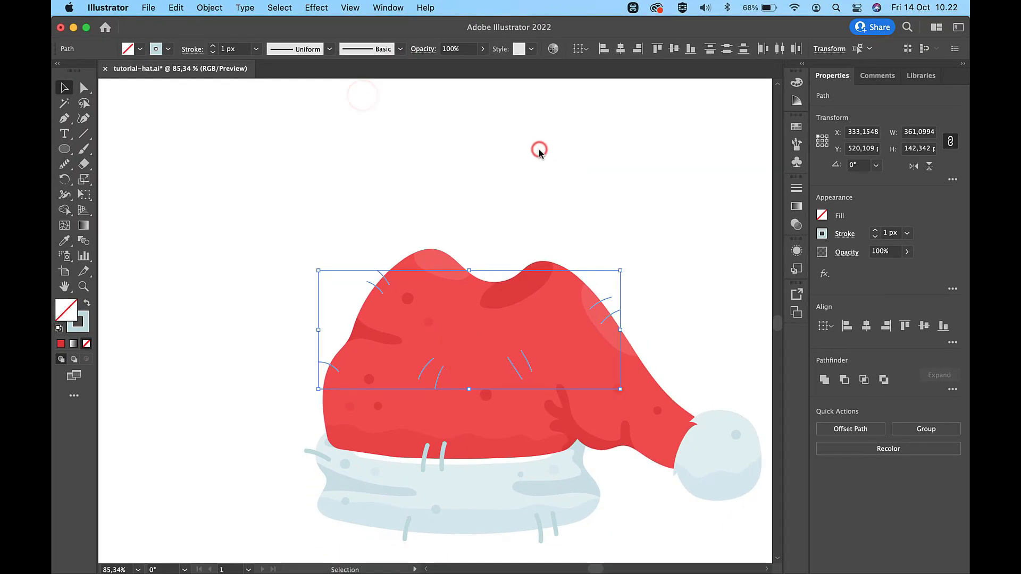
Apply the red #D83030 sample line's style to the nine crown strokes with the Eyedropper, and deselect them.
{"action": "key", "text": "super+0"}
{"action": "scroll", "coordinate": [538, 149], "scroll_direction": "up", "scroll_amount": 3}
{"action": "key", "text": "i"}
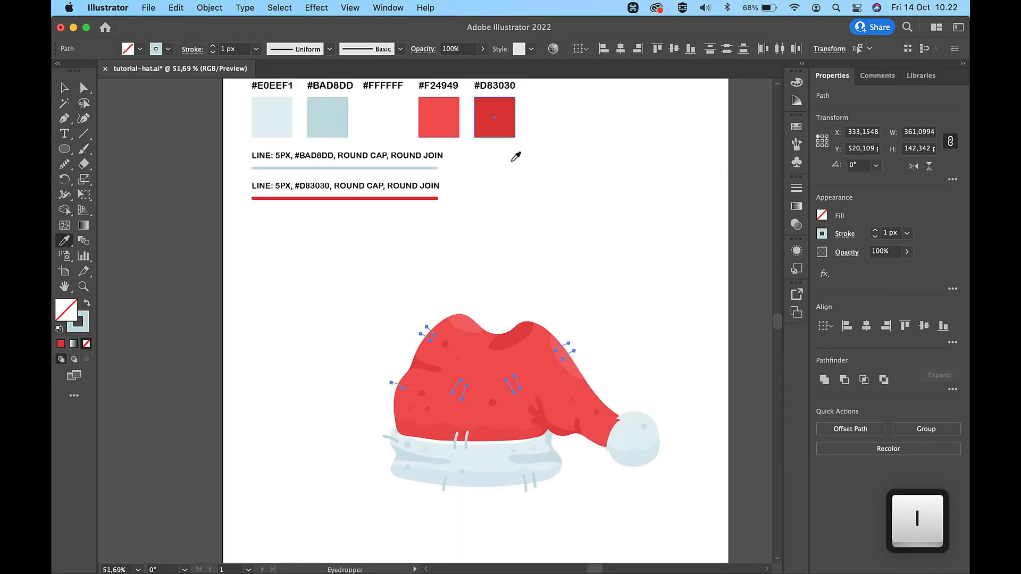
{"action": "left_click", "coordinate": [415, 198]}
{"action": "key", "text": "v"}
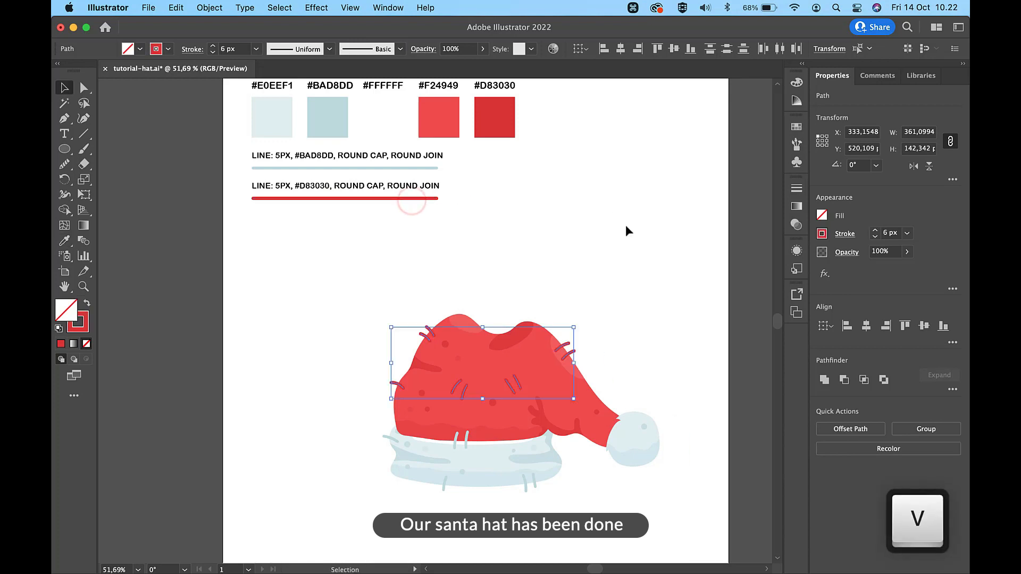
{"action": "left_click", "coordinate": [625, 229]}
{"action": "scroll", "coordinate": [643, 289], "scroll_direction": "down", "scroll_amount": 3}
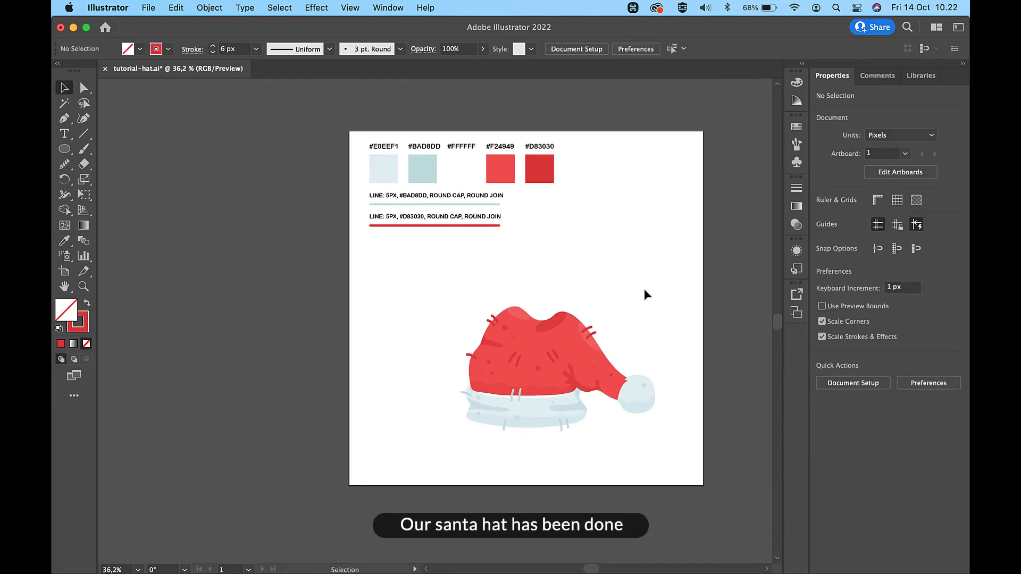
{"action": "scroll", "coordinate": [582, 286], "scroll_direction": "up", "scroll_amount": 3}
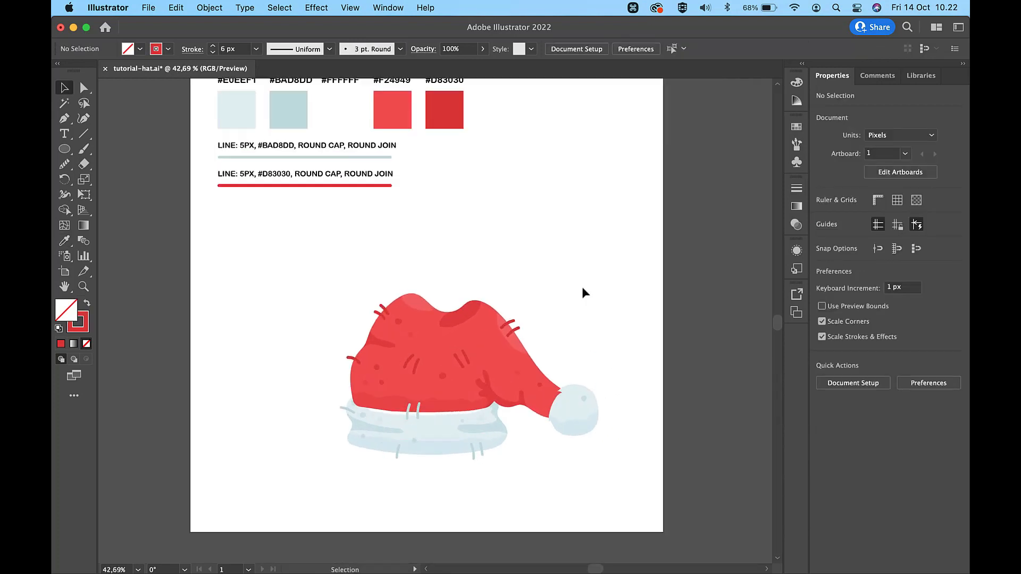
{"action": "scroll", "coordinate": [581, 286], "scroll_direction": "down", "scroll_amount": 3}
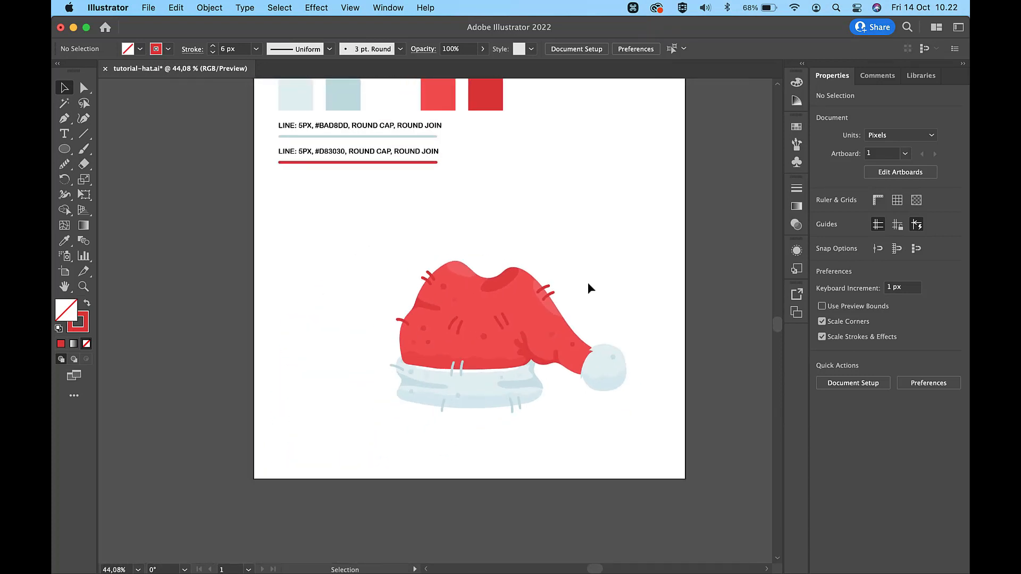